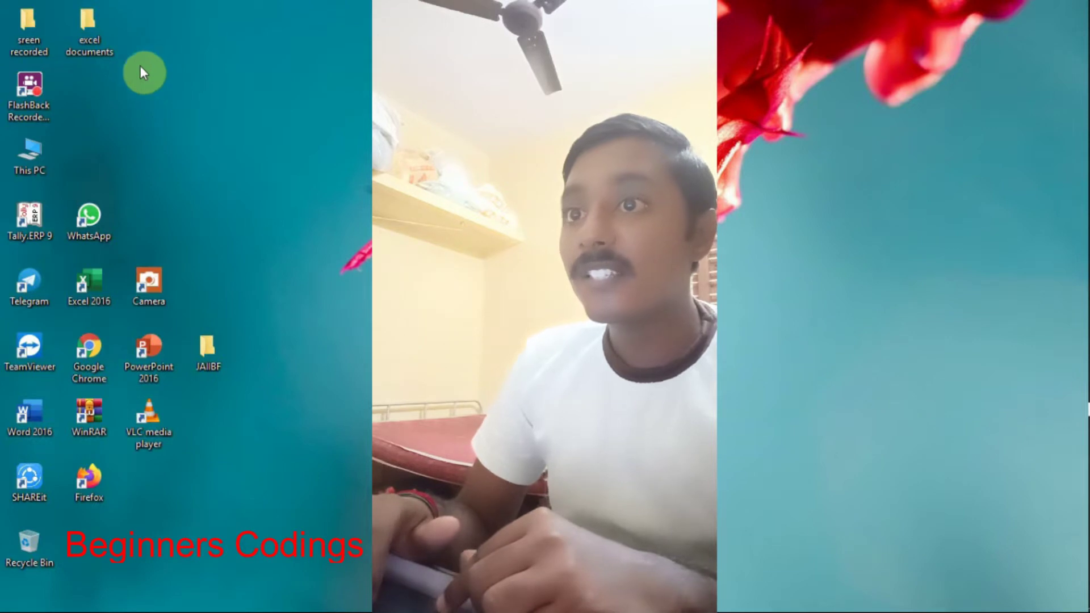
Step: Open the excel basic details workbook from the excel documents folder on the desktop
{"action": "double_click", "coordinate": [105, 38]}
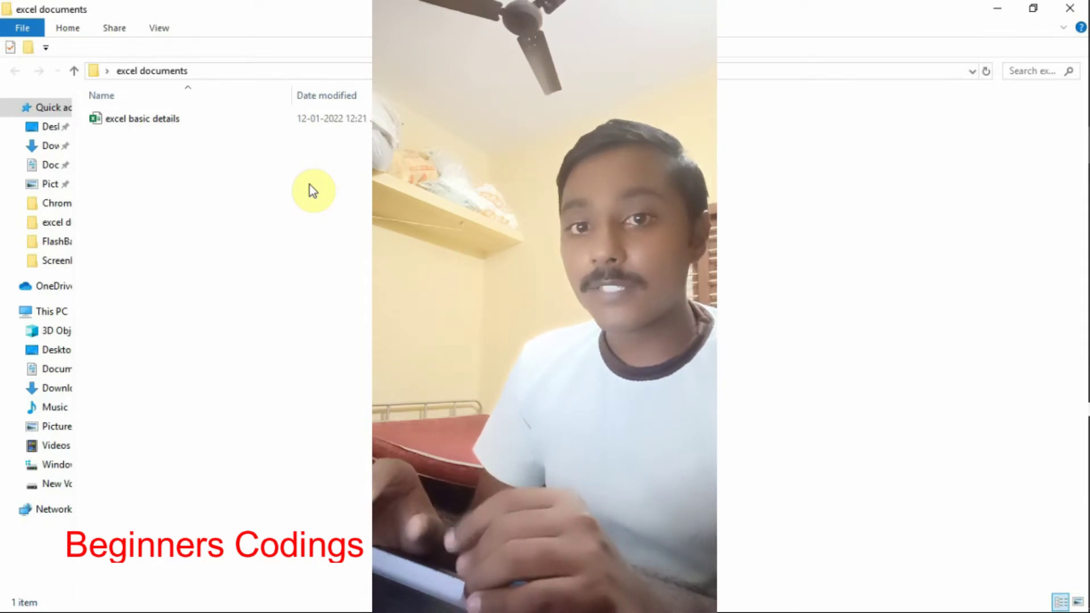
{"action": "left_click", "coordinate": [354, 121]}
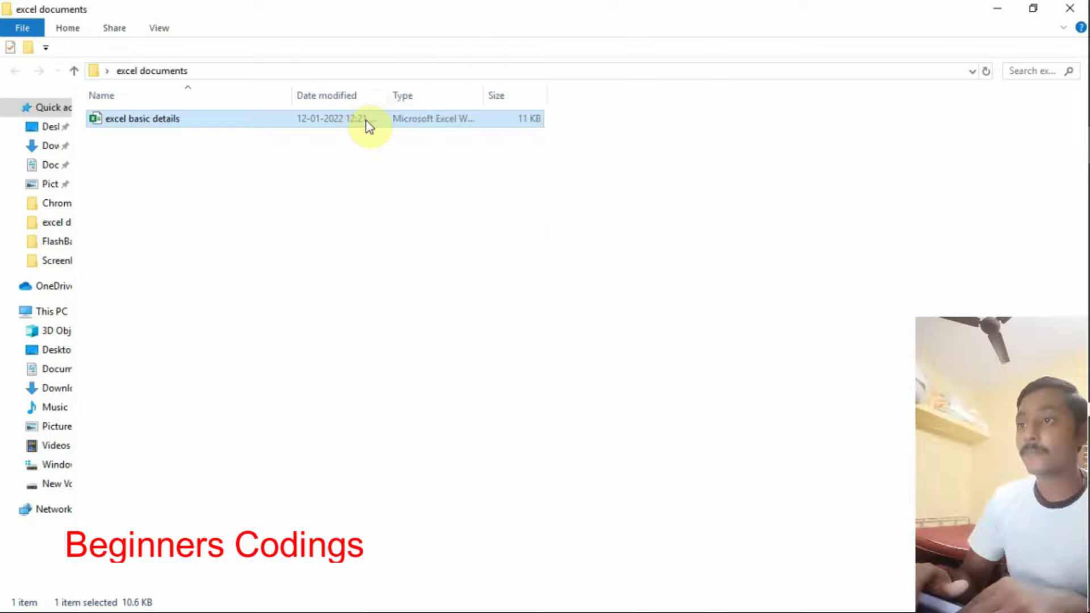
{"action": "double_click", "coordinate": [368, 124]}
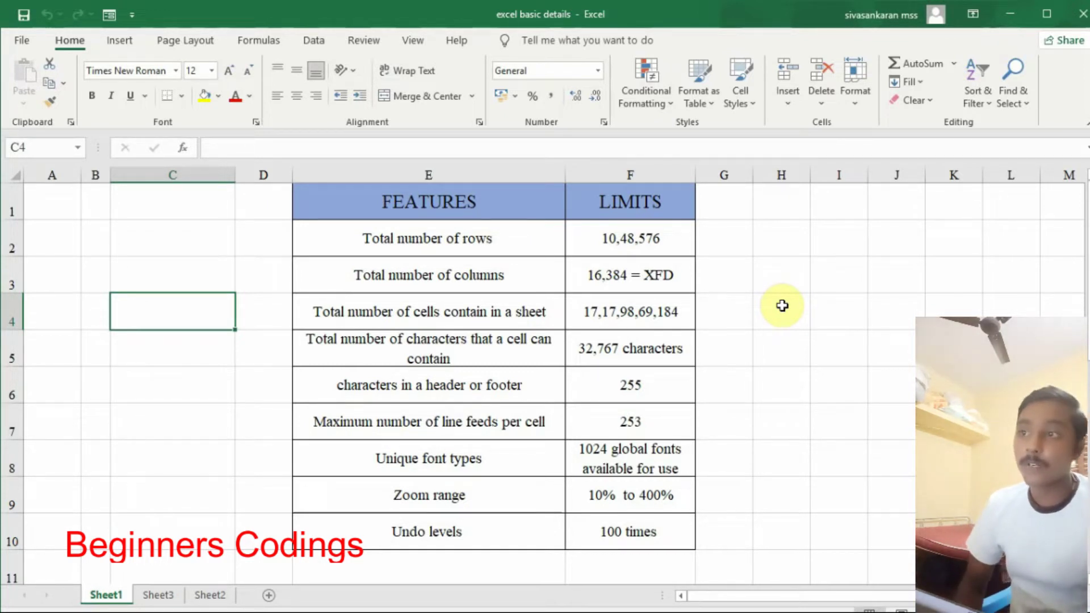
Step: Examine the total number of rows entry and its limit, and check it by jumping from A1 to column A's last row and back
{"action": "left_click", "coordinate": [484, 241]}
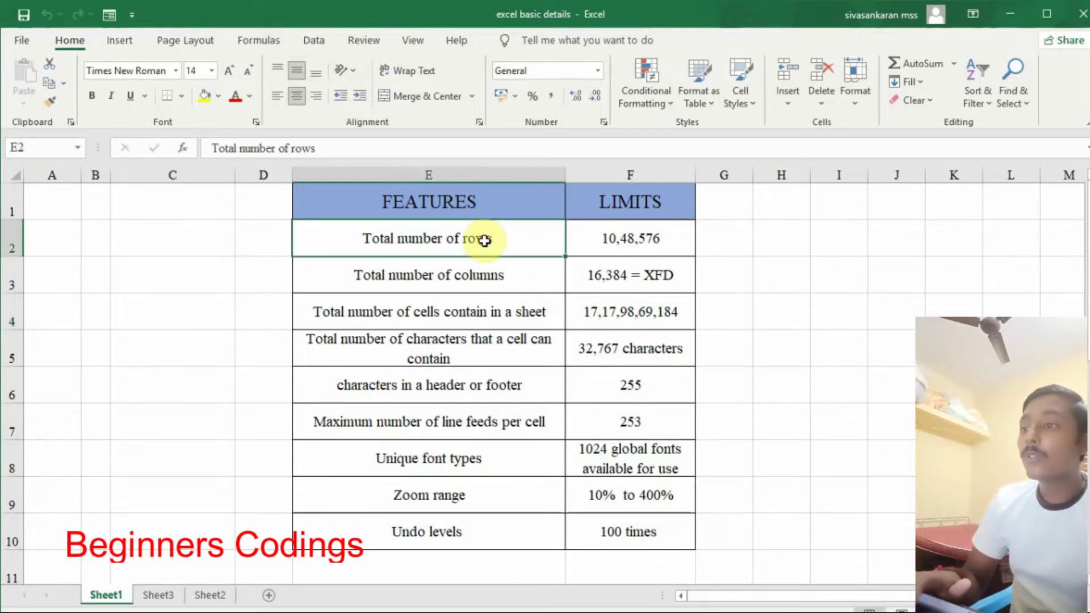
{"action": "left_click", "coordinate": [618, 239]}
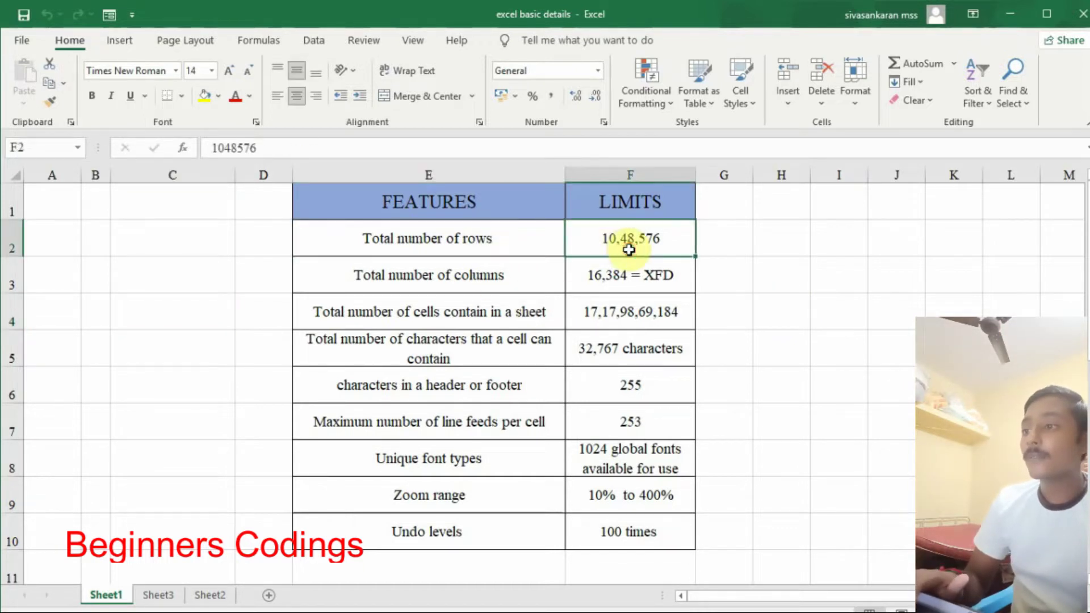
{"action": "left_click", "coordinate": [347, 236]}
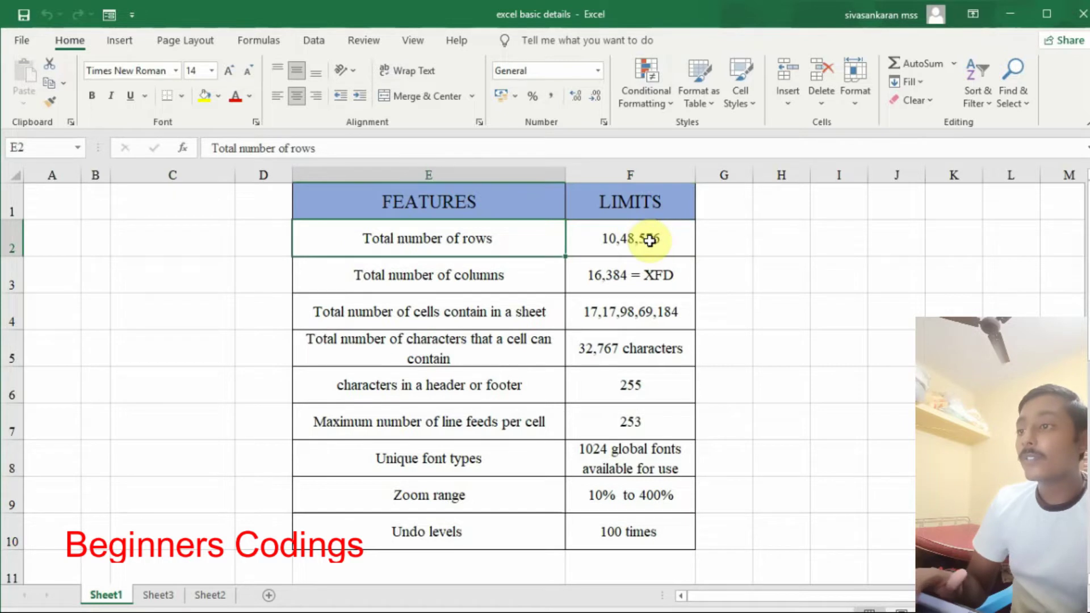
{"action": "left_click", "coordinate": [650, 241]}
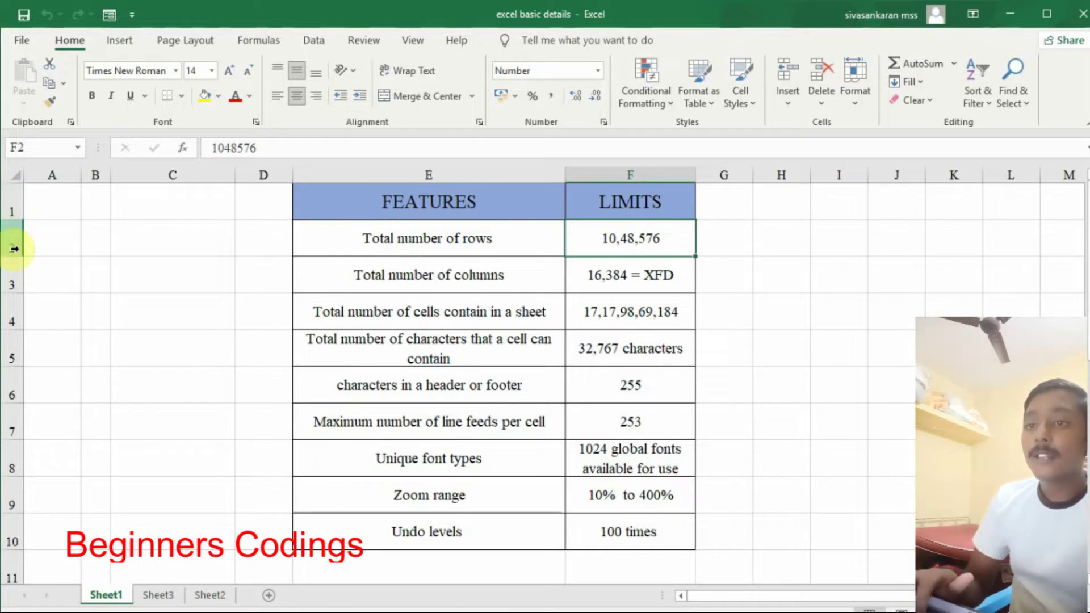
{"action": "left_click", "coordinate": [44, 206]}
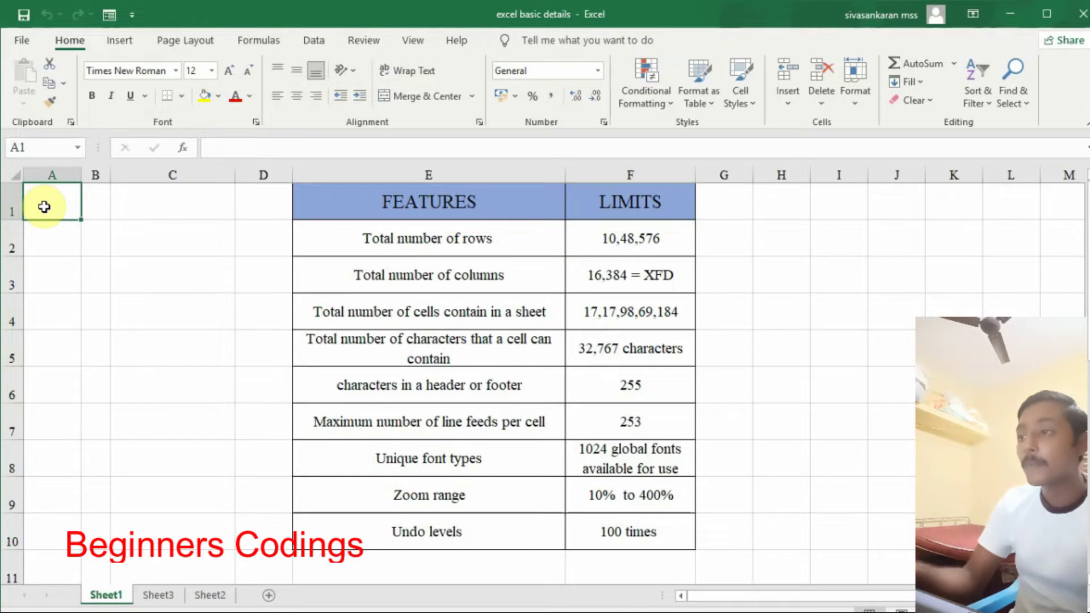
{"action": "key", "text": "ctrl+Down"}
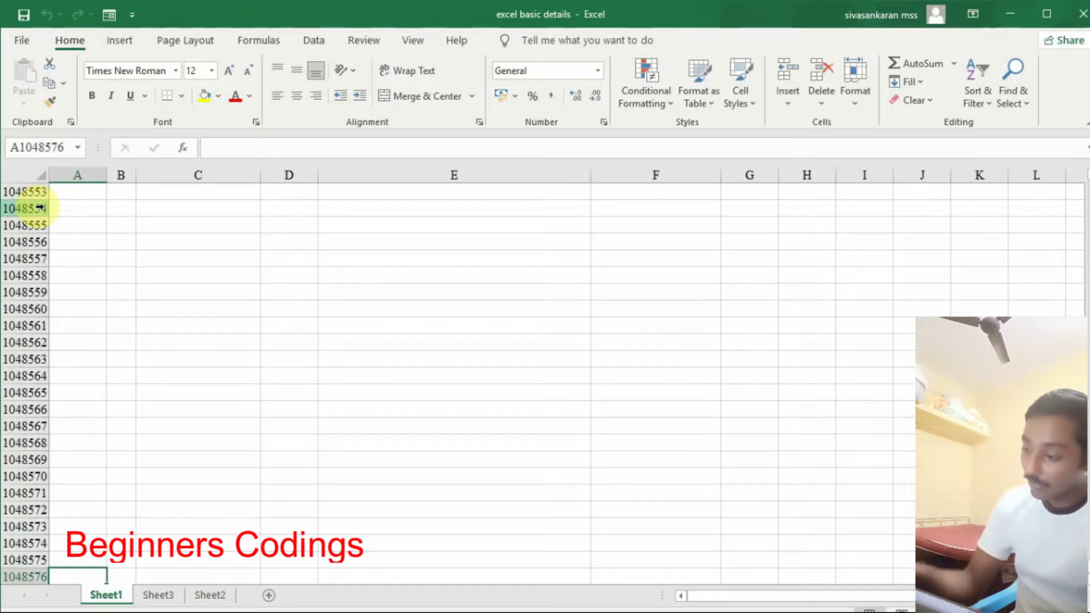
{"action": "key", "text": "ctrl+Up"}
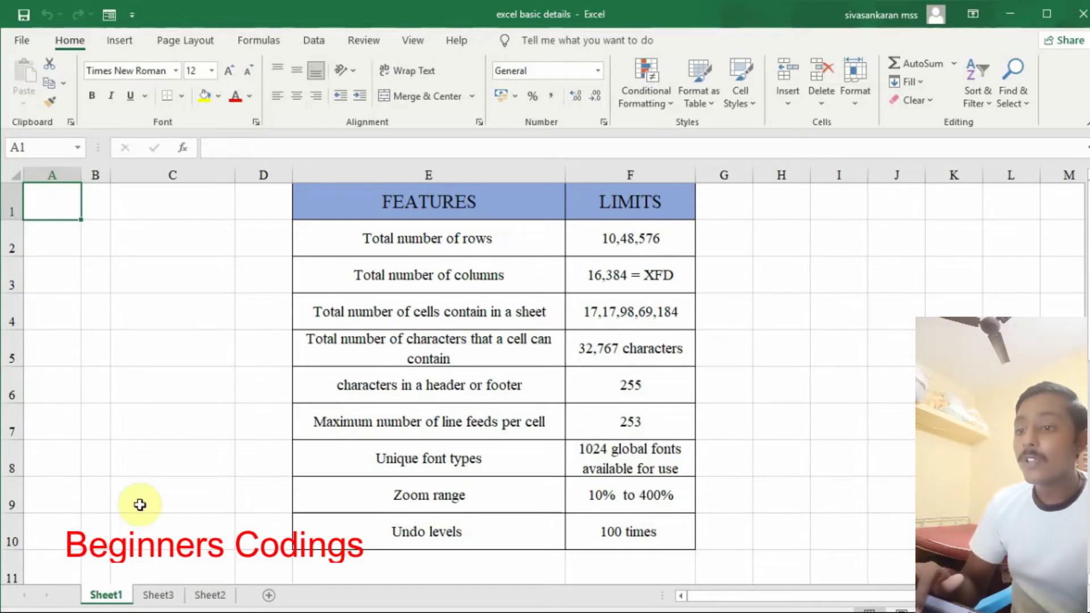
Step: Check the column limit by jumping to the last column of row 11, and return to cell A1
{"action": "left_click", "coordinate": [61, 564]}
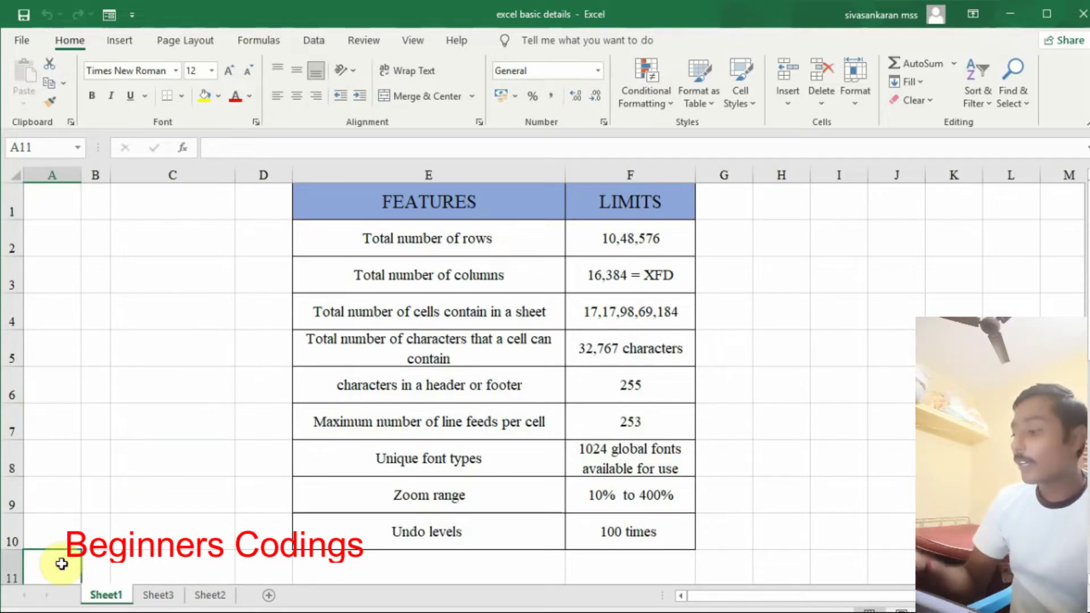
{"action": "key", "text": "Right"}
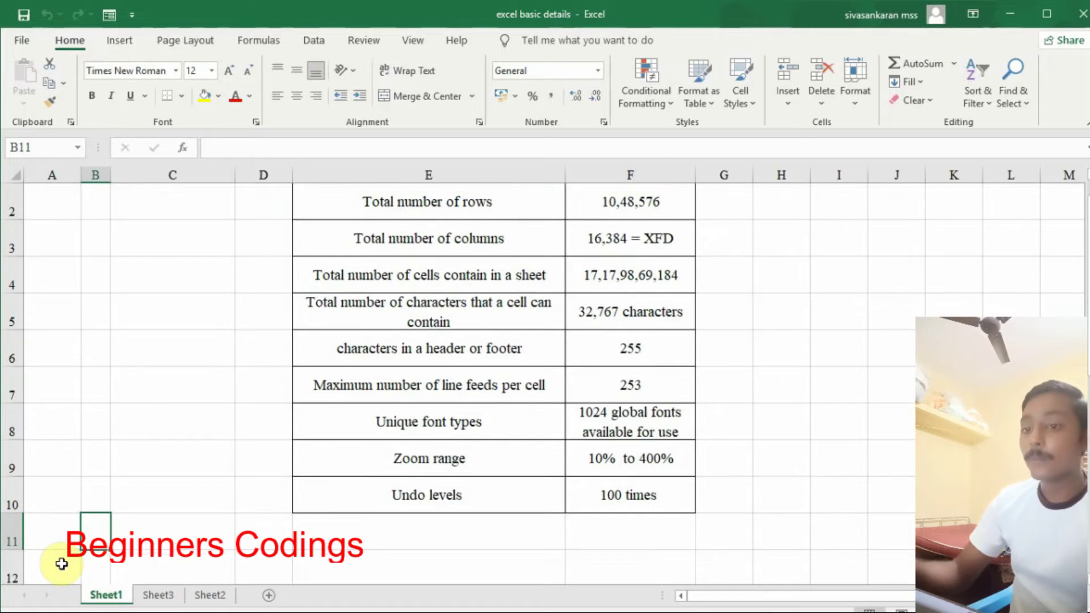
{"action": "key", "text": "ctrl+Right"}
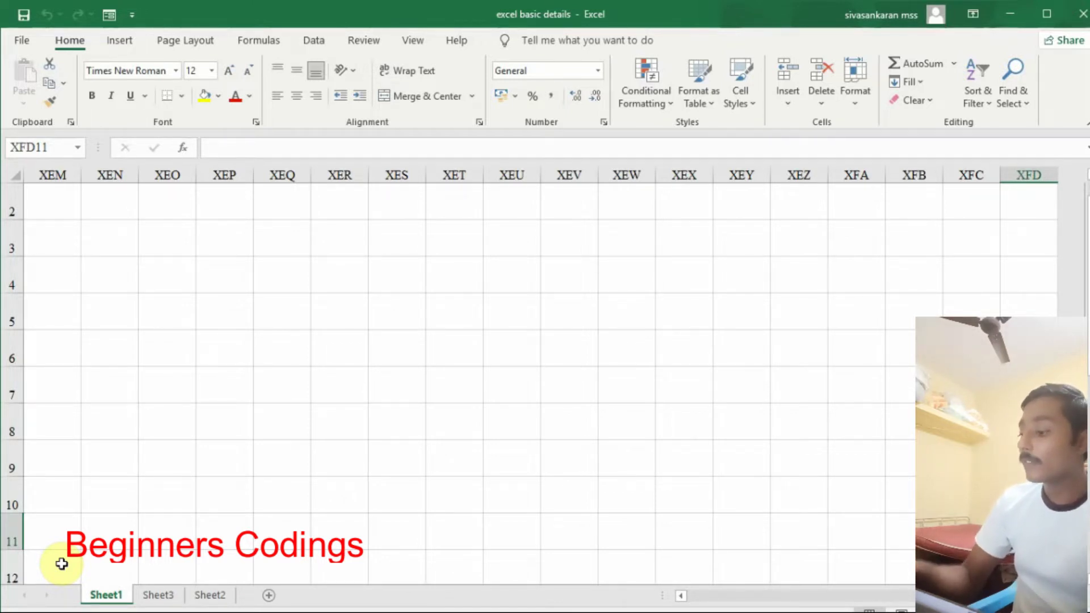
{"action": "key", "text": "ctrl+Left"}
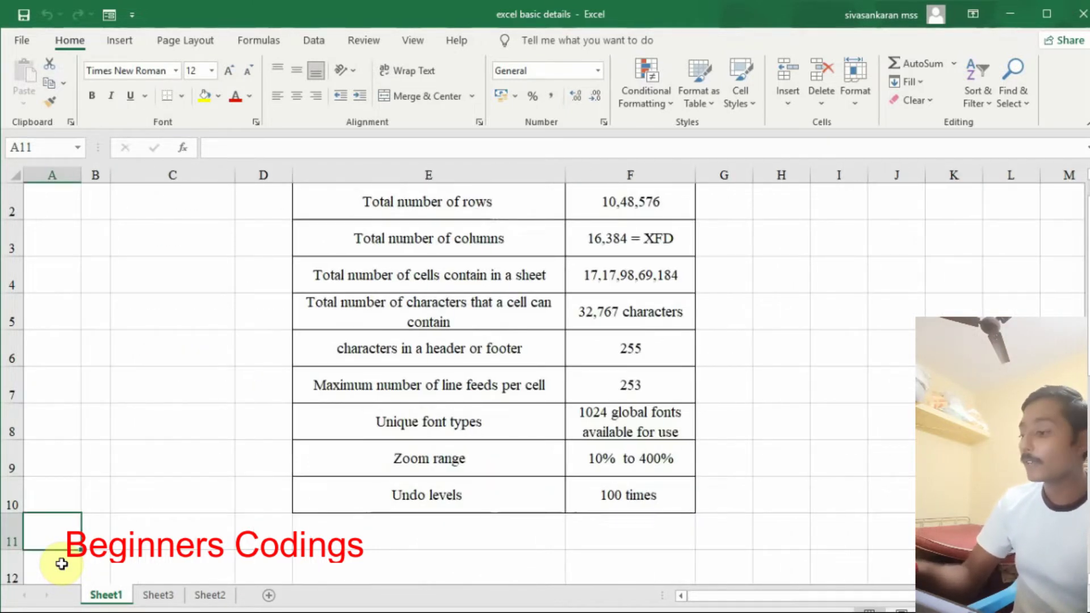
{"action": "key", "text": "ctrl+Up"}
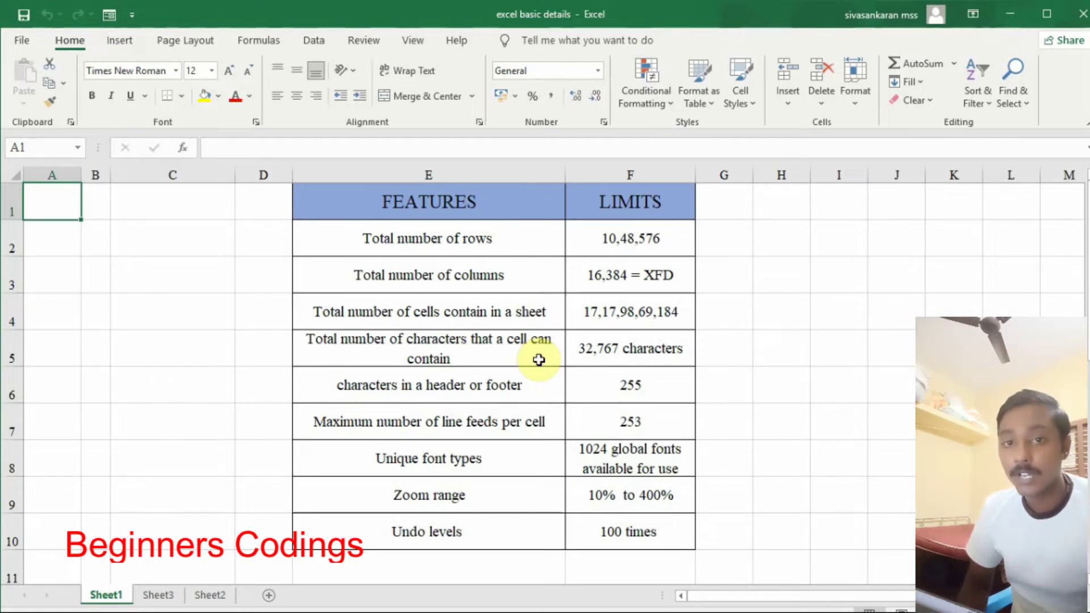
Step: Enter a long test string of digits starting with 1245556 in cell A1, and undo the entry
{"action": "type", "text": "124"}
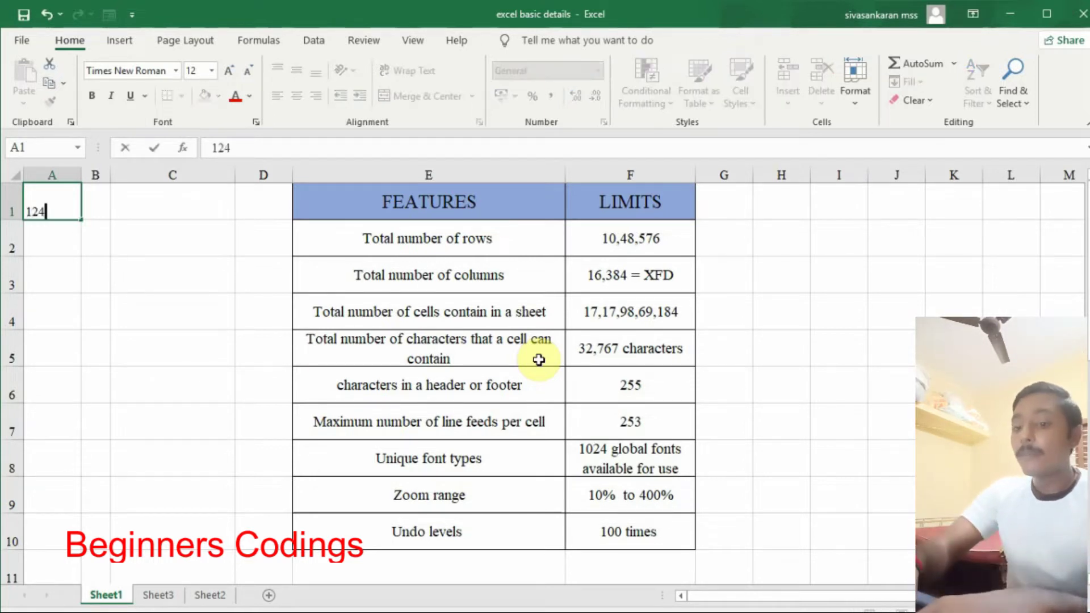
{"action": "type", "text": "5556666666667"}
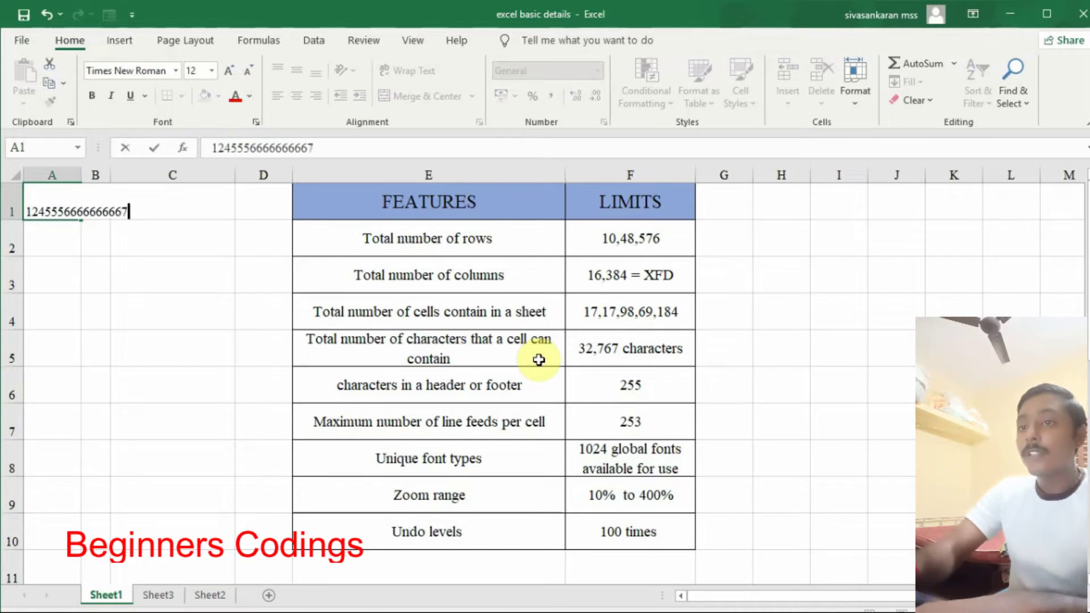
{"action": "type", "text": "36766276772837282736287"}
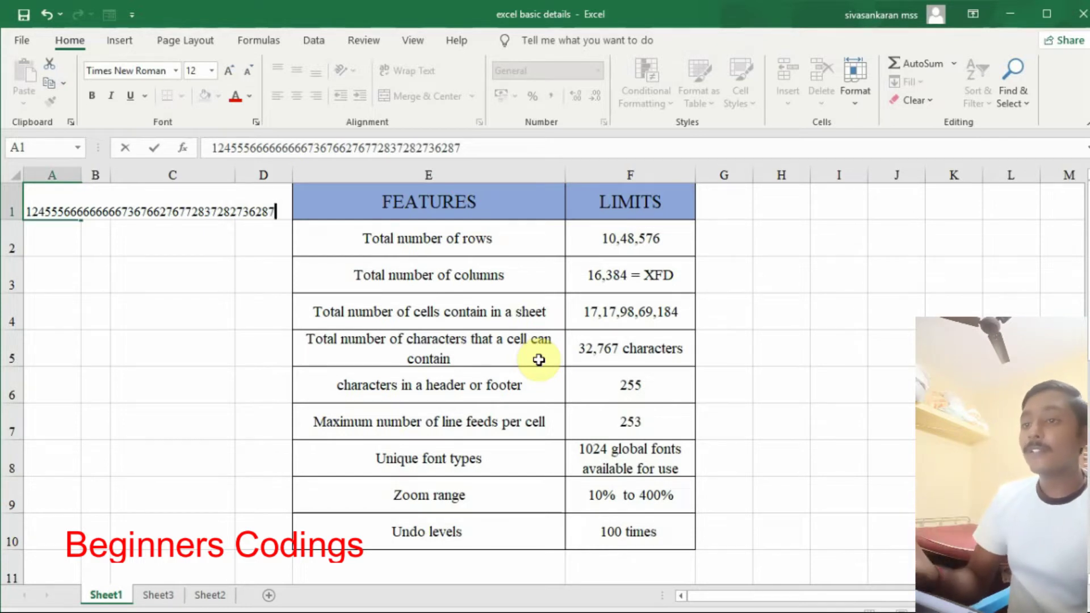
{"action": "key", "text": "ctrl+z"}
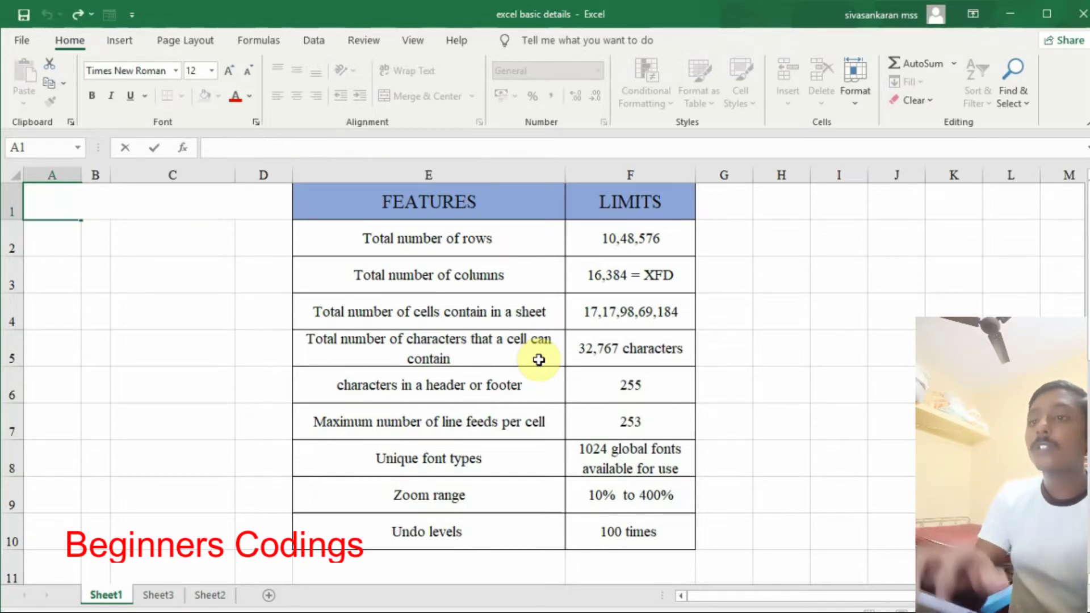
{"action": "left_click", "coordinate": [179, 246]}
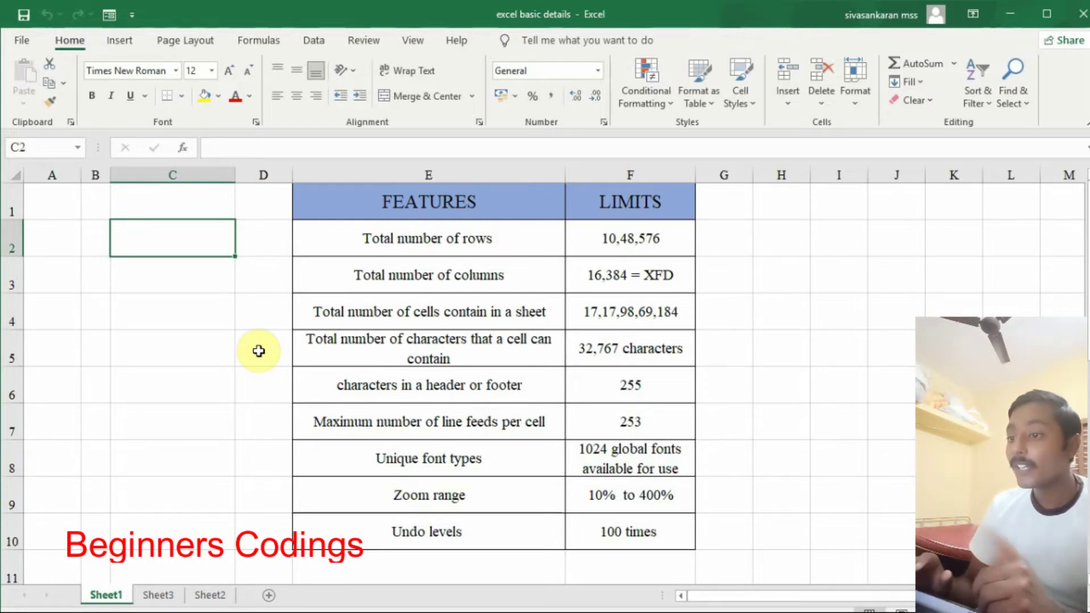
Step: Select the Zoom range cell, maximize the workbook window, and zoom the sheet out to its minimum
{"action": "left_click", "coordinate": [479, 502]}
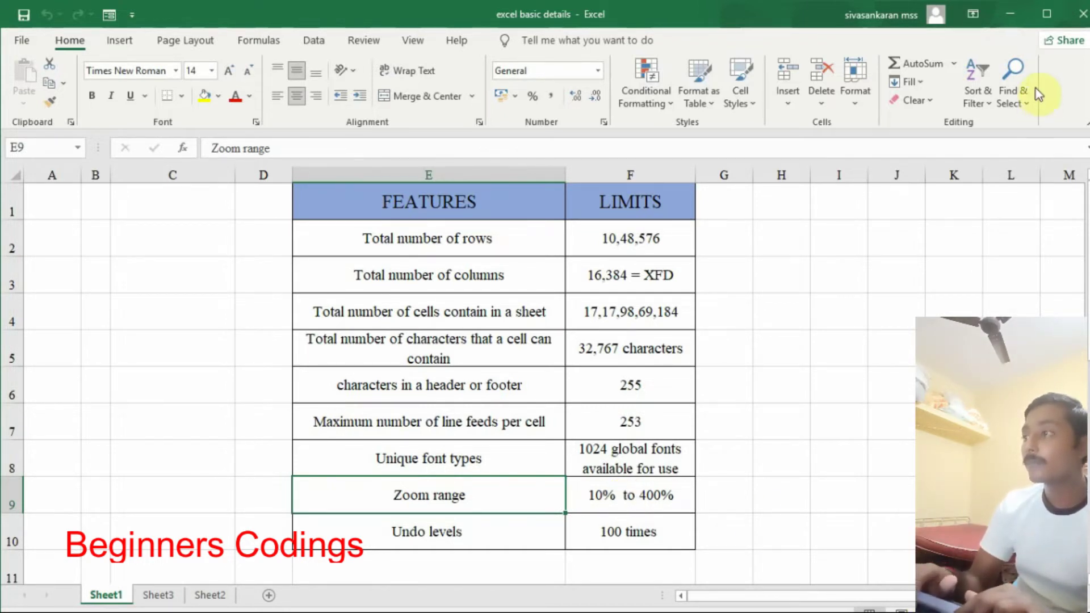
{"action": "left_click", "coordinate": [1047, 11]}
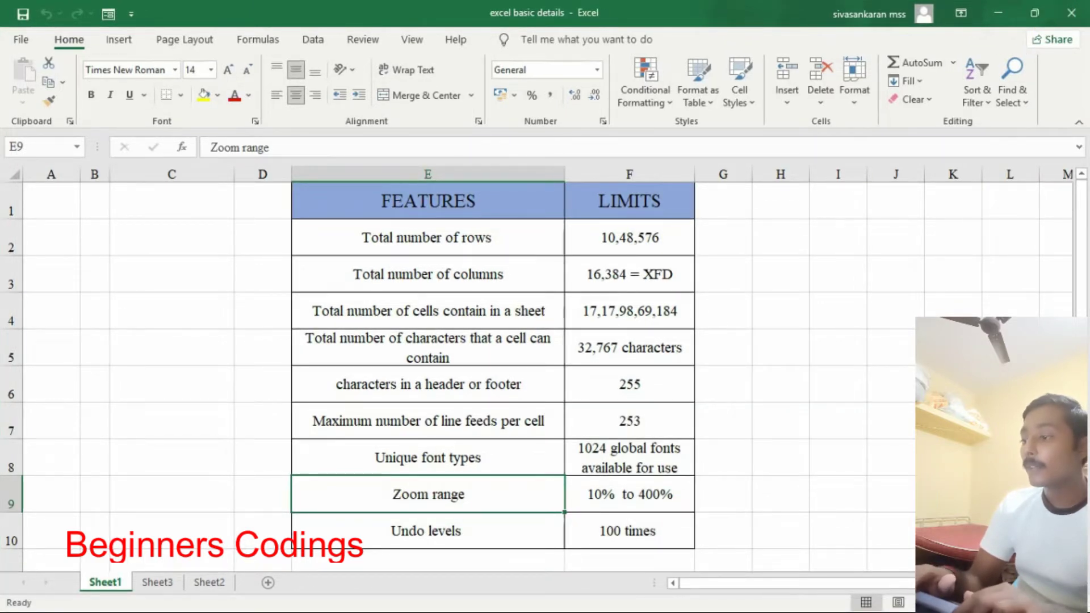
{"action": "scroll", "coordinate": [537, 369], "scroll_direction": "down", "scroll_amount": 3}
{"action": "scroll", "coordinate": [537, 369], "scroll_direction": "down", "scroll_amount": 8}
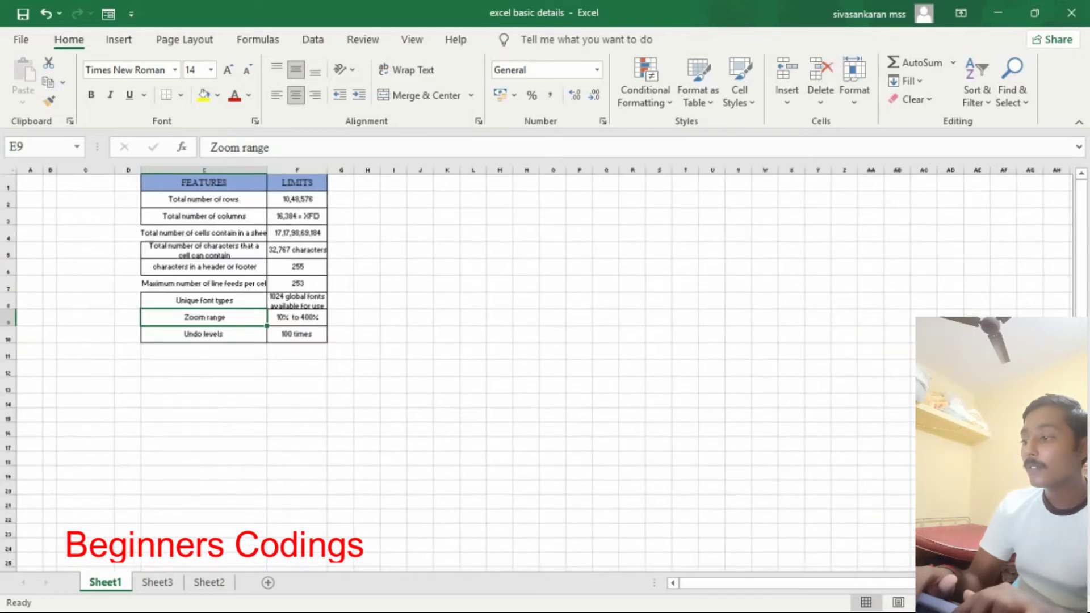
{"action": "scroll", "coordinate": [537, 370], "scroll_direction": "down", "scroll_amount": 2}
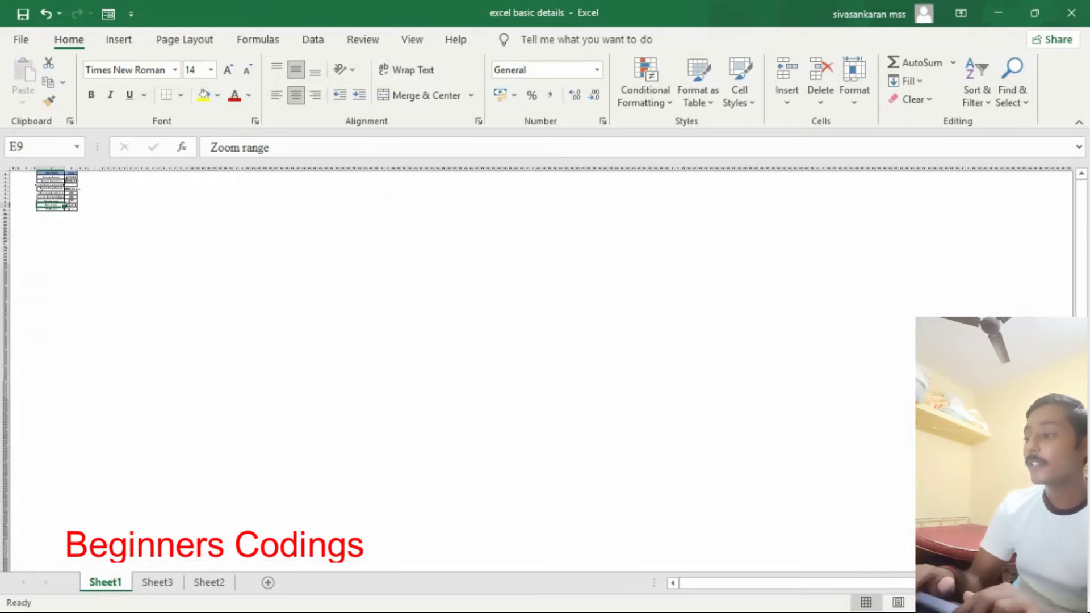
Step: Zoom the sheet in to its maximum, and restore the original zoom with the whole table in view
{"action": "scroll", "coordinate": [537, 370], "scroll_direction": "up", "scroll_amount": 1}
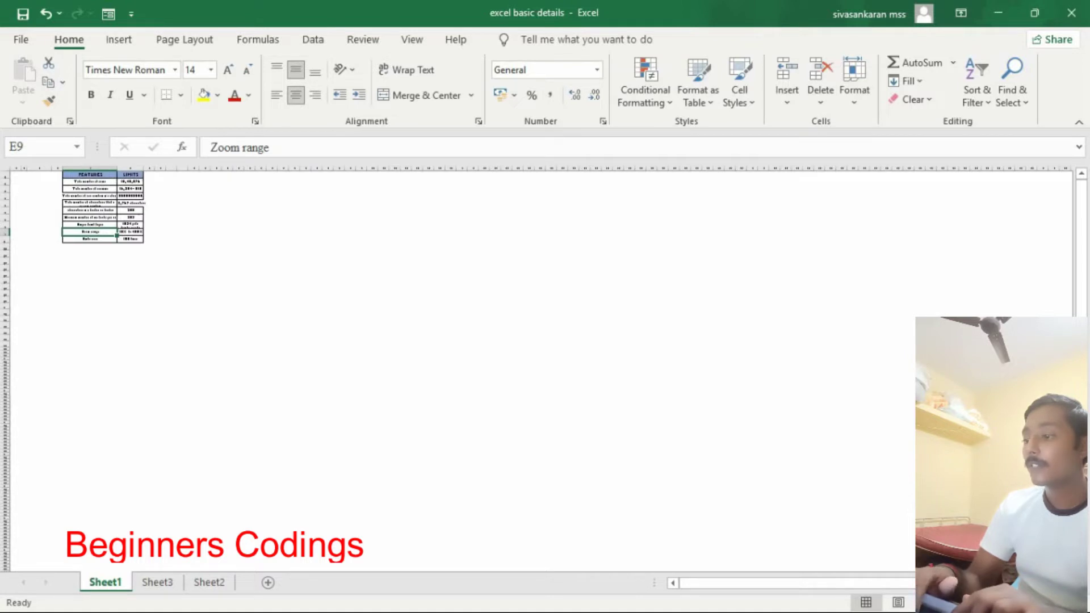
{"action": "scroll", "coordinate": [537, 369], "scroll_direction": "up", "scroll_amount": 6}
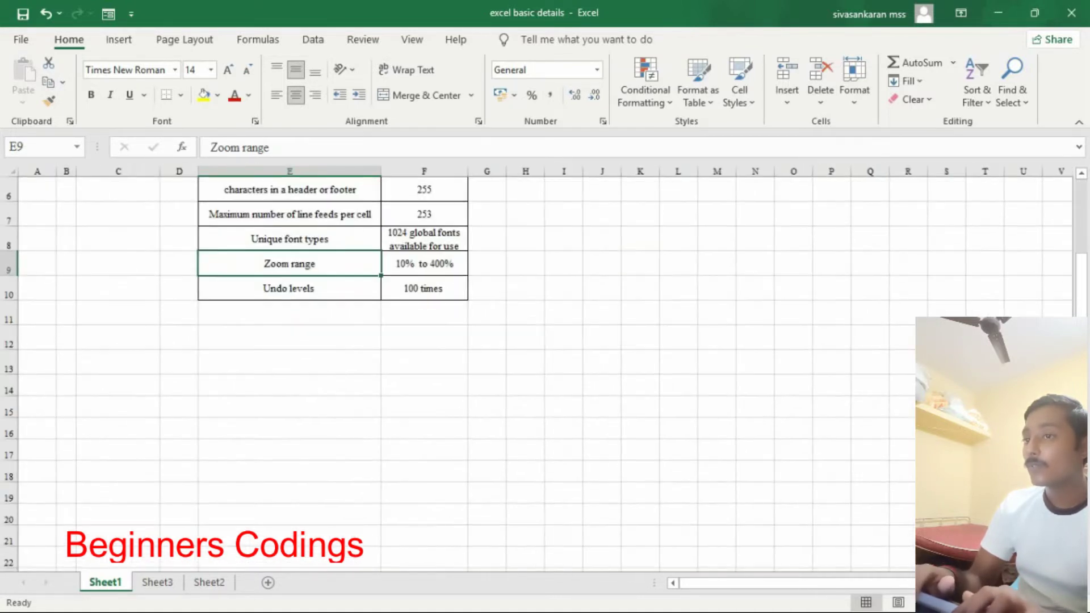
{"action": "scroll", "coordinate": [537, 369], "scroll_direction": "up", "scroll_amount": 8}
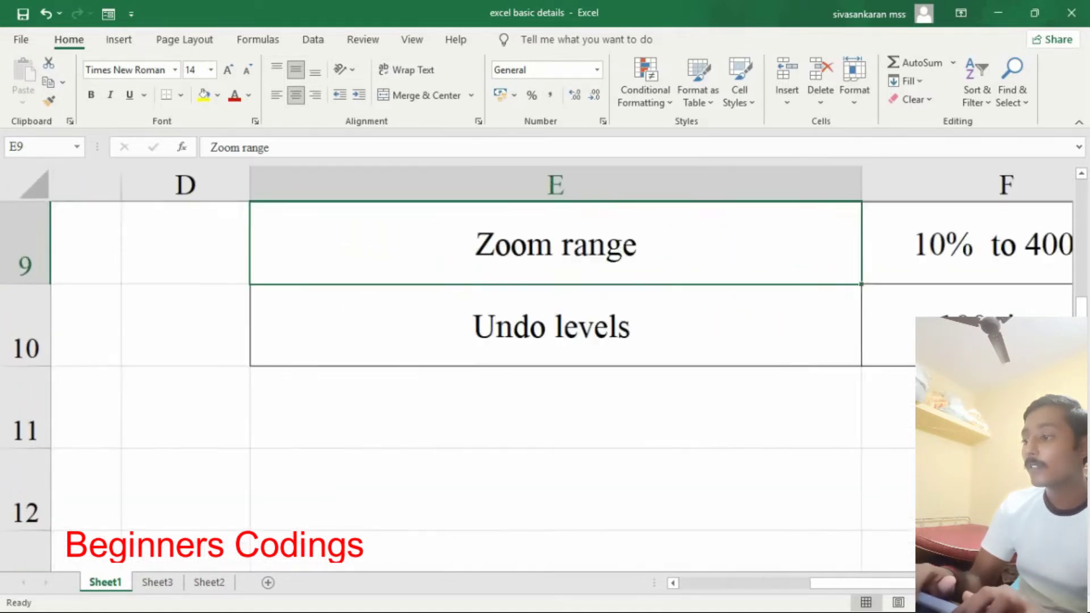
{"action": "scroll", "coordinate": [537, 369], "scroll_direction": "up", "scroll_amount": 4}
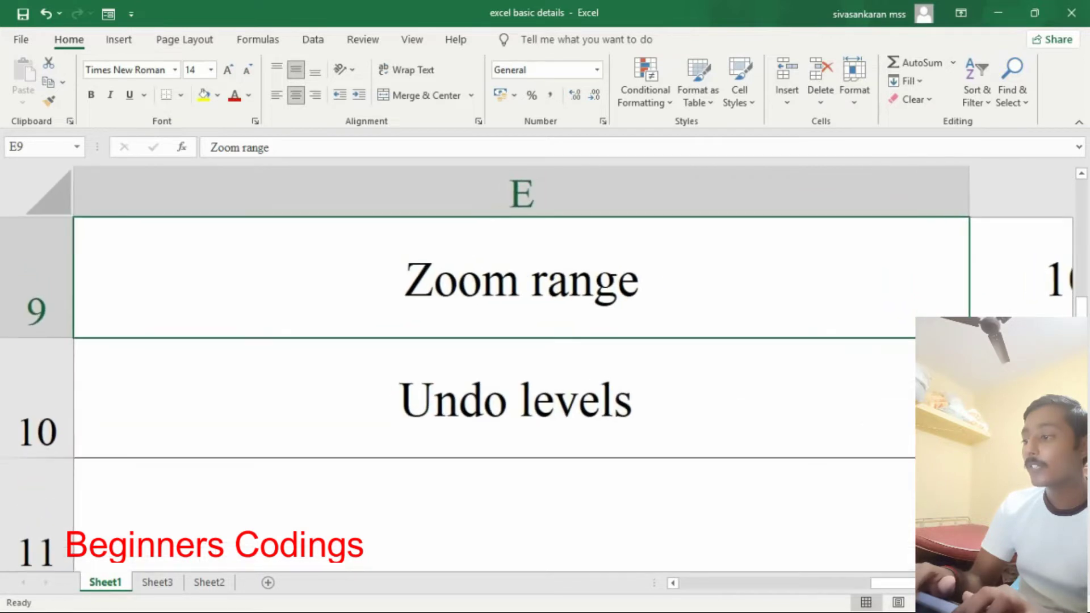
{"action": "scroll", "coordinate": [537, 369], "scroll_direction": "up", "scroll_amount": 4}
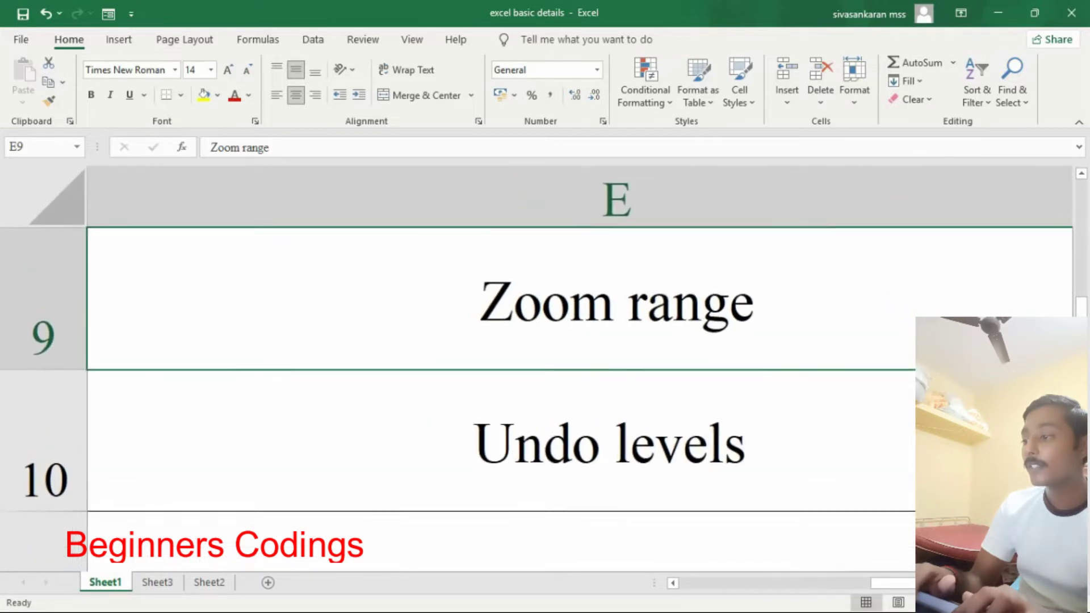
{"action": "scroll", "coordinate": [538, 369], "scroll_direction": "up", "scroll_amount": 1}
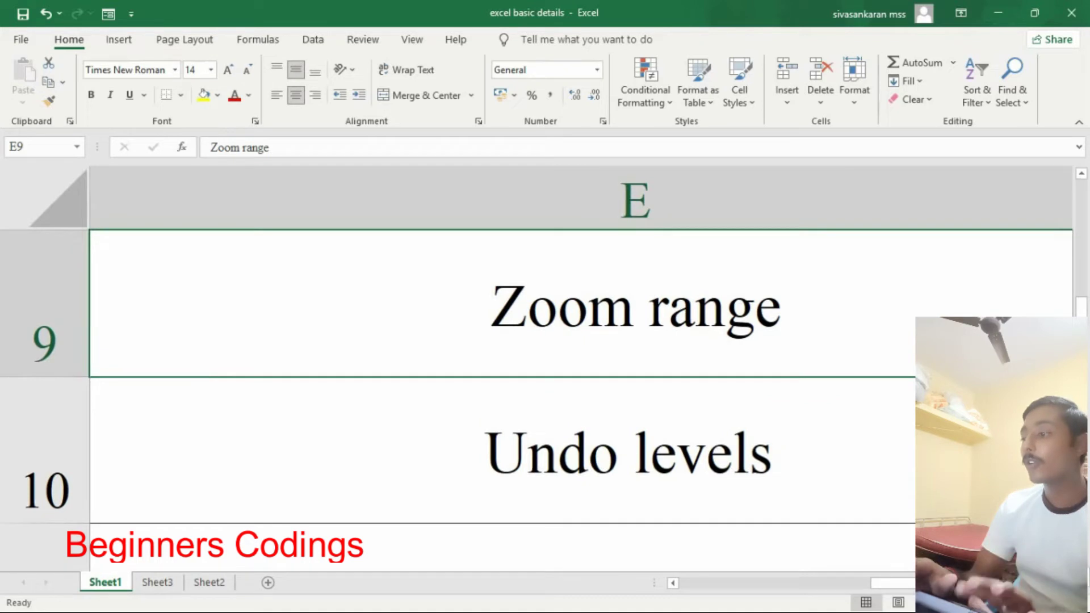
{"action": "scroll", "coordinate": [537, 369], "scroll_direction": "down", "scroll_amount": 15}
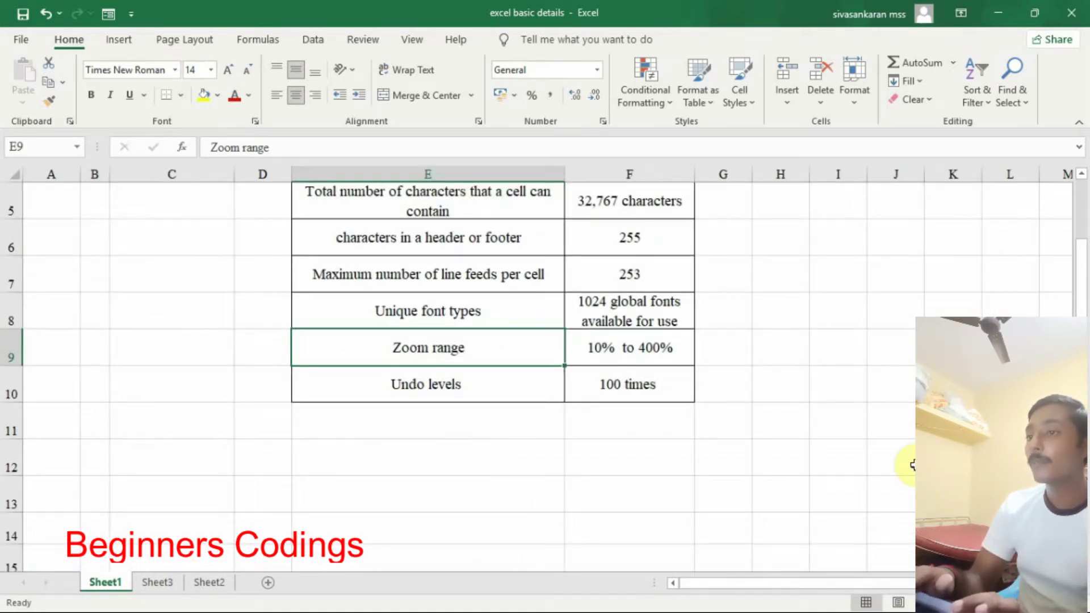
{"action": "scroll", "coordinate": [913, 465], "scroll_direction": "up", "scroll_amount": 2}
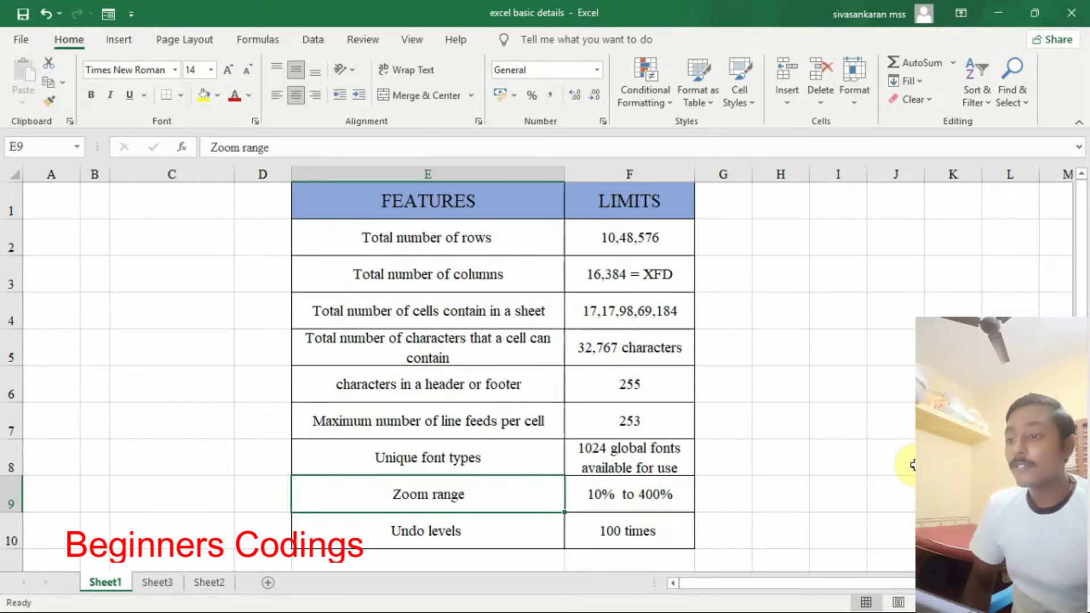
Step: Enter the test text jjk in cell J7, and remove it again
{"action": "left_click", "coordinate": [904, 420]}
{"action": "type", "text": "jjk"}
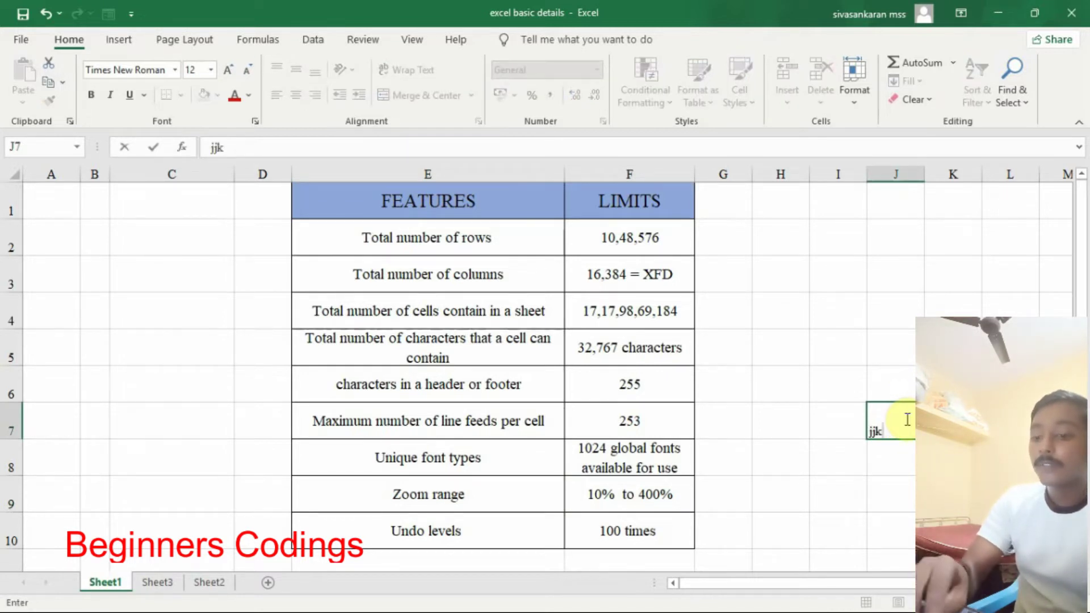
{"action": "key", "text": "BackSpace"}
{"action": "key", "text": "BackSpace"}
{"action": "key", "text": "BackSpace"}
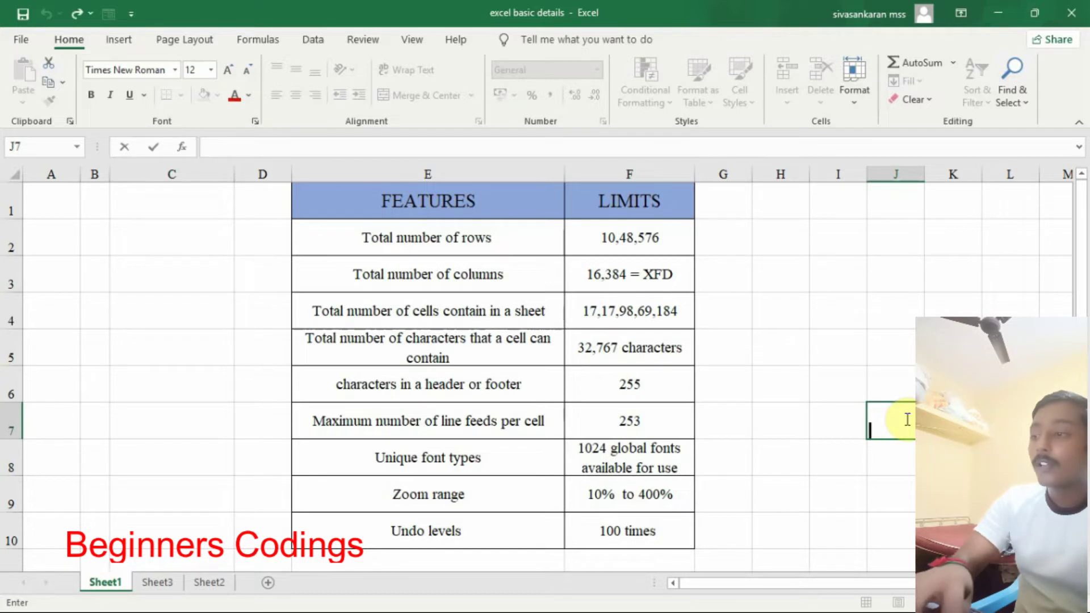
{"action": "left_click", "coordinate": [906, 379]}
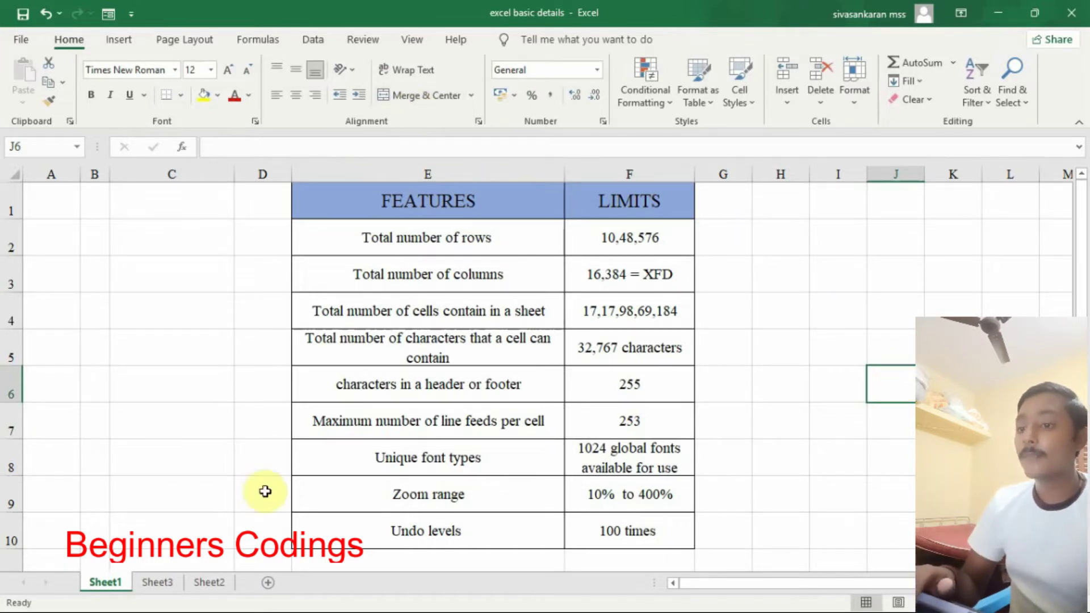
Step: Switch to Sheet3 and enter the heading s.no in cell E5
{"action": "left_click", "coordinate": [170, 583]}
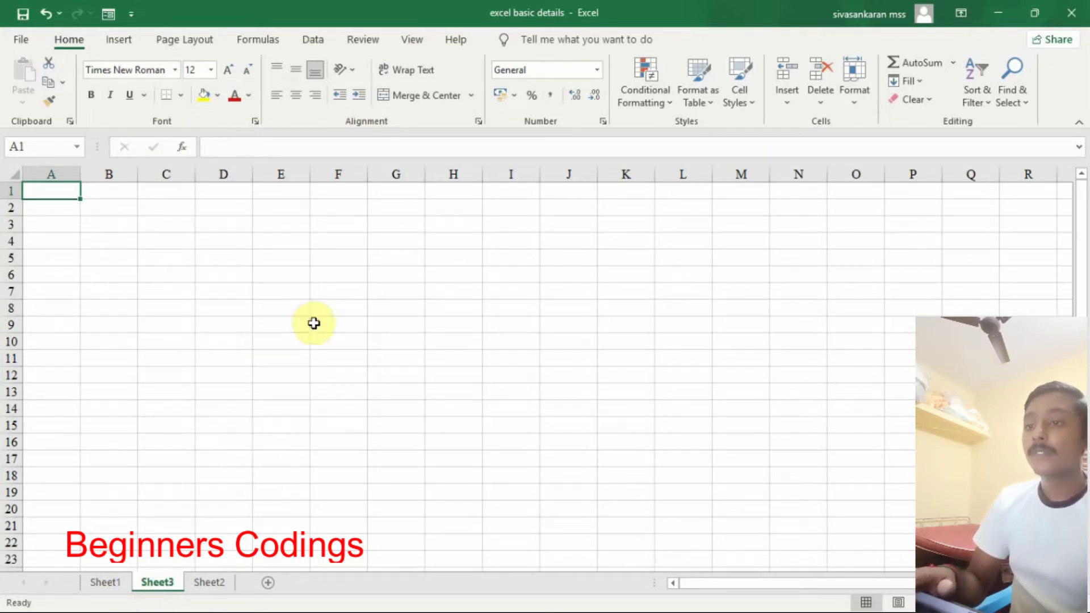
{"action": "left_click", "coordinate": [319, 271]}
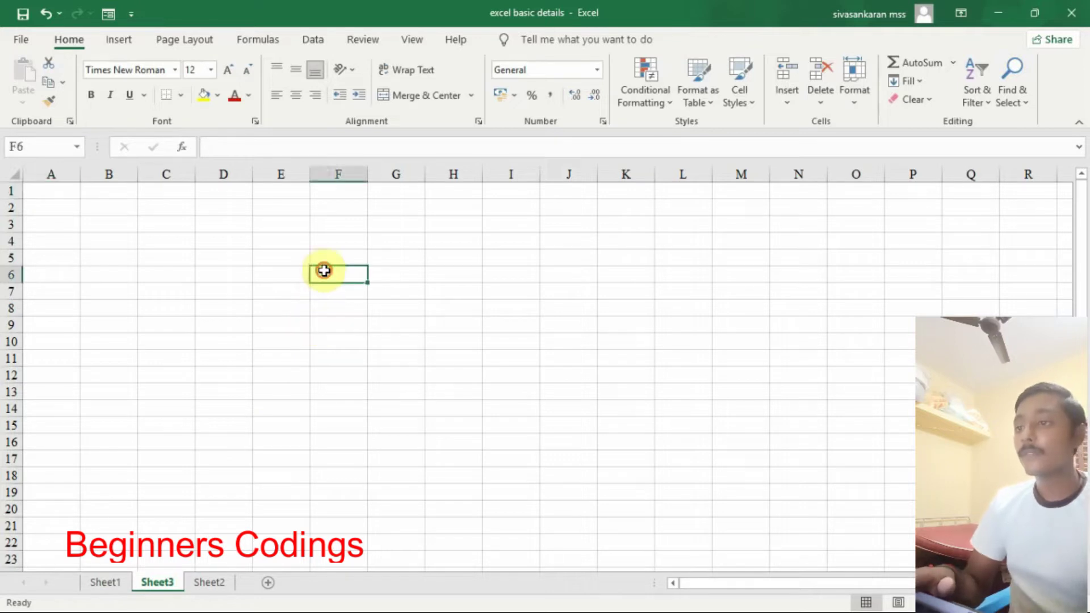
{"action": "left_click", "coordinate": [273, 254]}
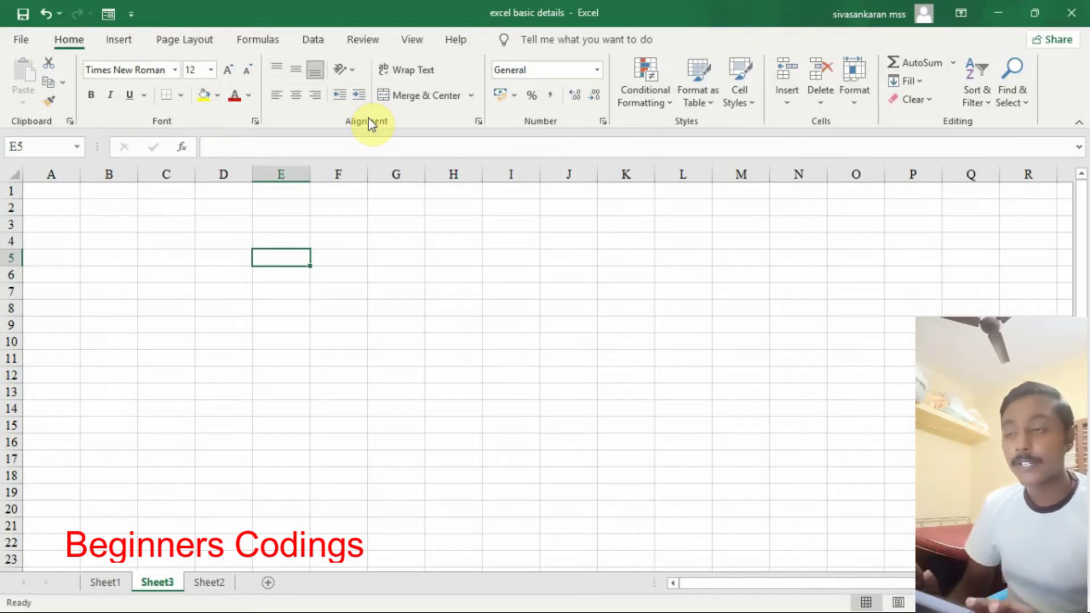
{"action": "type", "text": "so"}
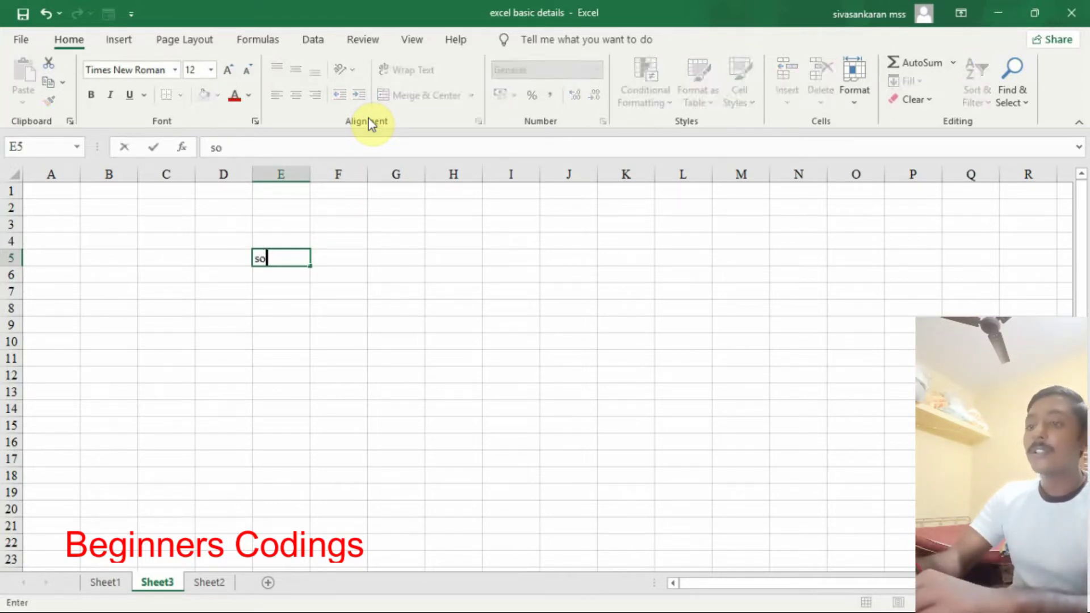
{"action": "key", "text": "BackSpace"}
{"action": "type", "text": ".no"}
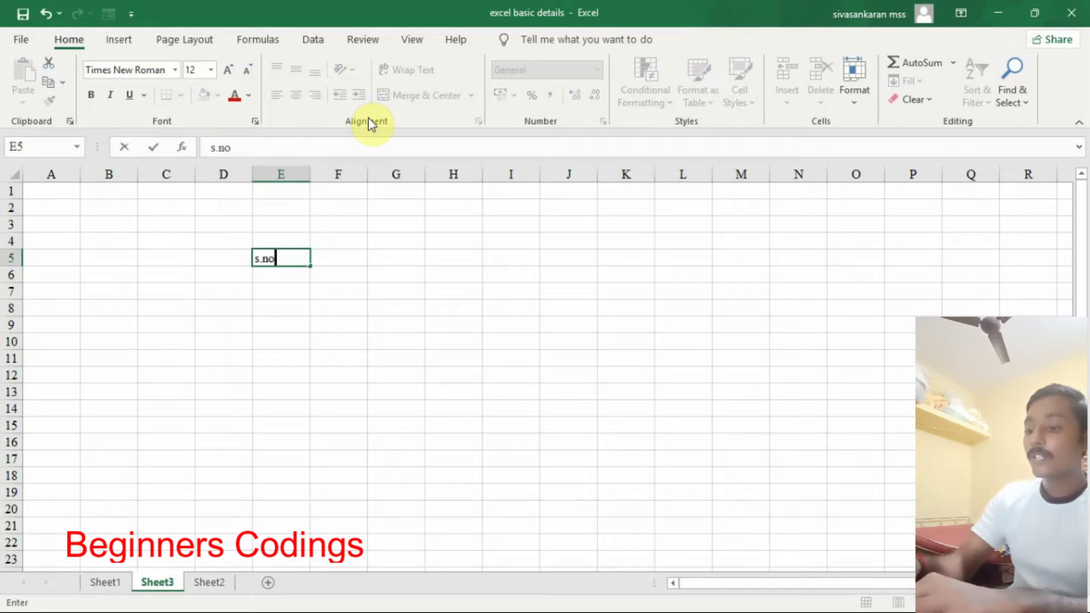
{"action": "key", "text": "Return"}
{"action": "key", "text": "Return"}
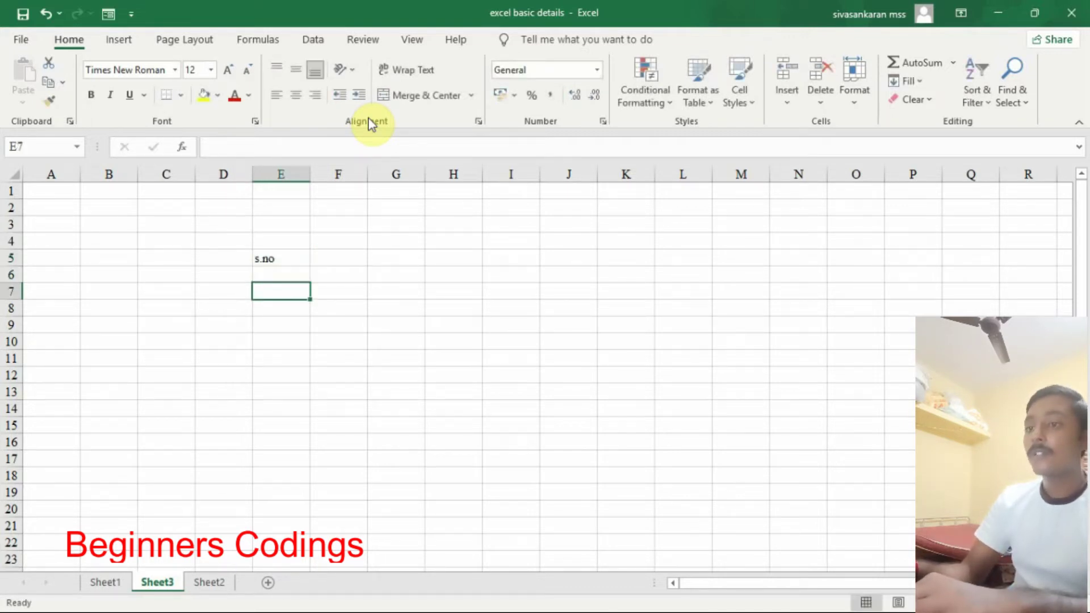
Step: Enter the heading student name in cell F5, beside the s.no heading
{"action": "key", "text": "Up"}
{"action": "key", "text": "Up"}
{"action": "key", "text": "Right"}
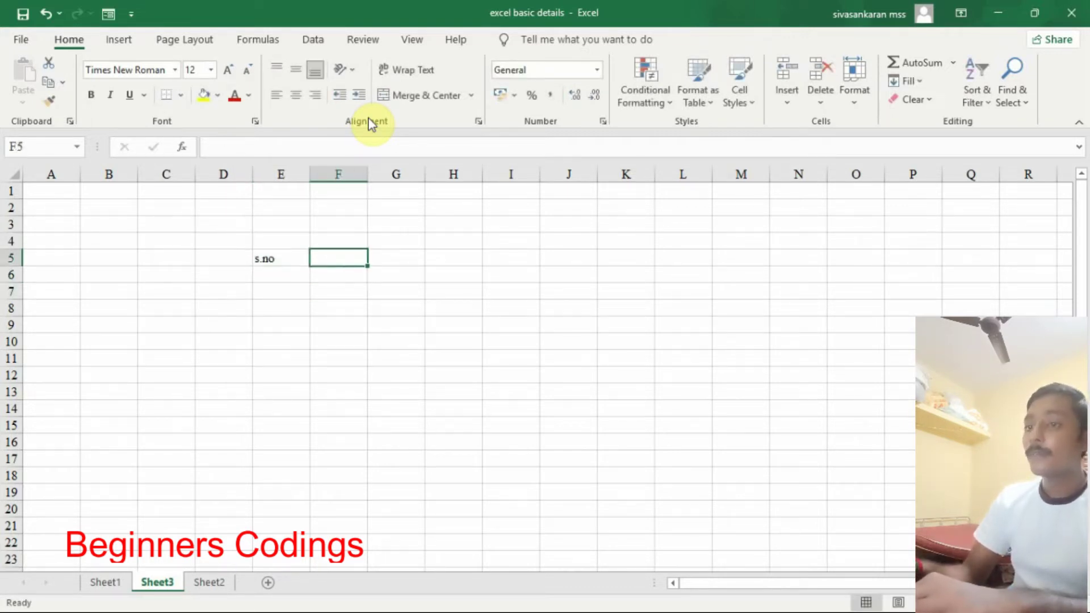
{"action": "key", "text": "Right"}
{"action": "key", "text": "Left"}
{"action": "type", "text": "h"}
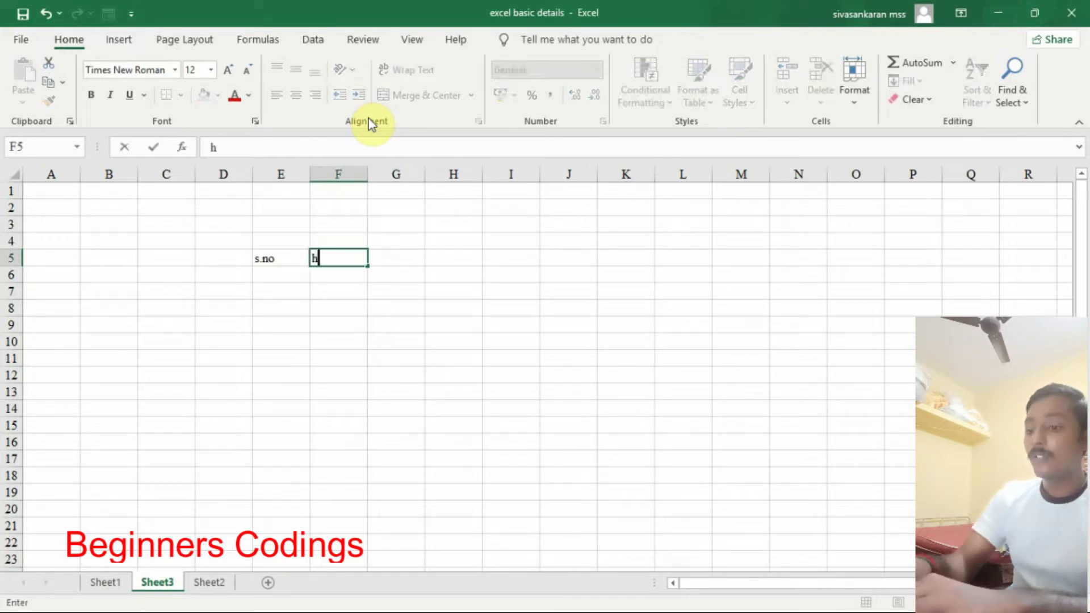
{"action": "key", "text": "BackSpace"}
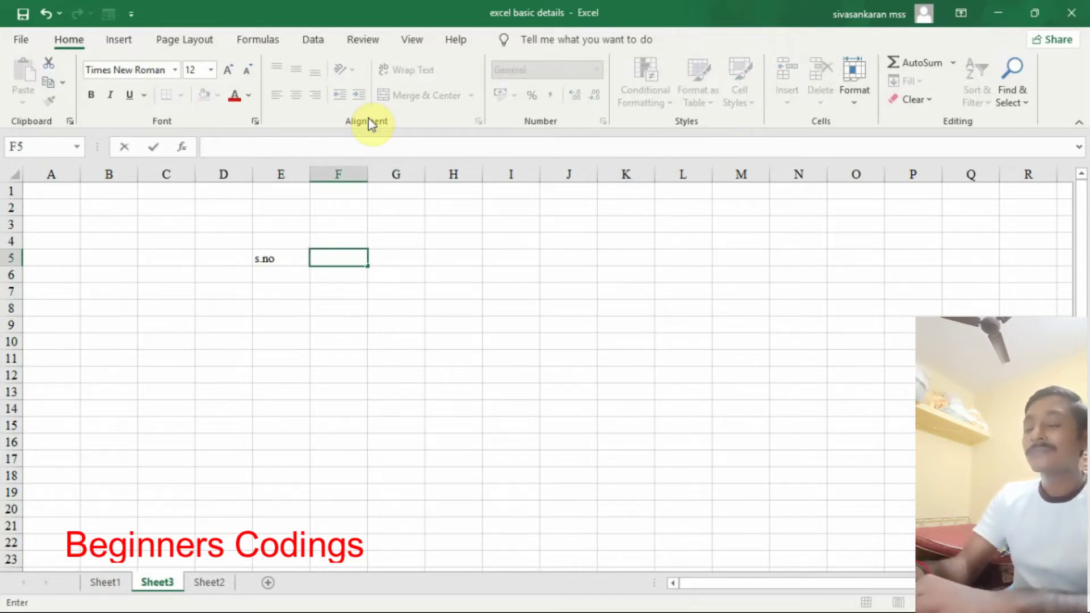
{"action": "type", "text": "stu"}
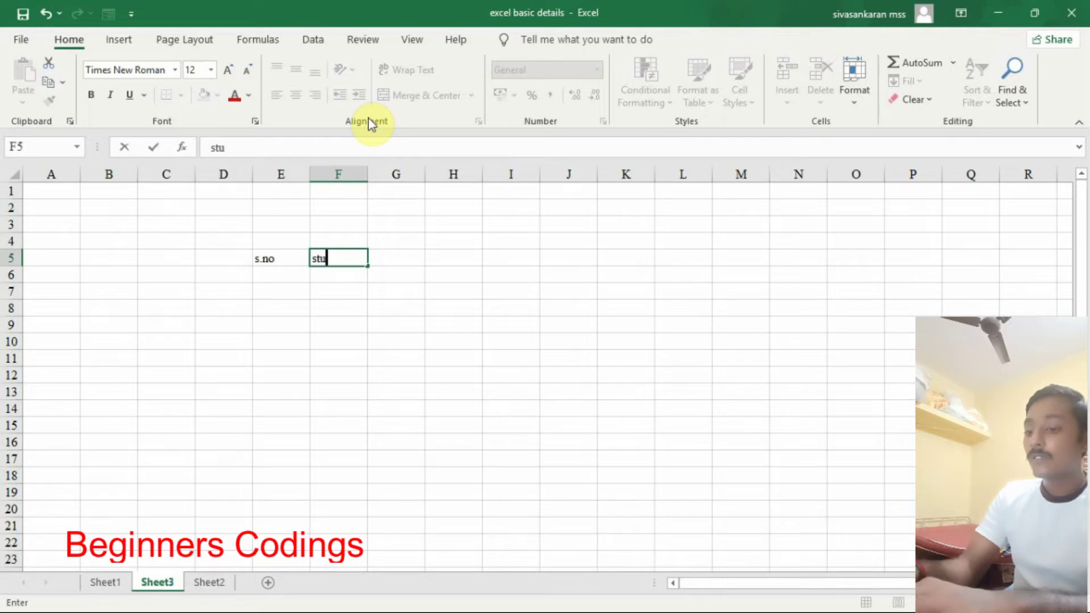
{"action": "type", "text": "dengt"}
{"action": "key", "text": "BackSpace"}
{"action": "key", "text": "BackSpace"}
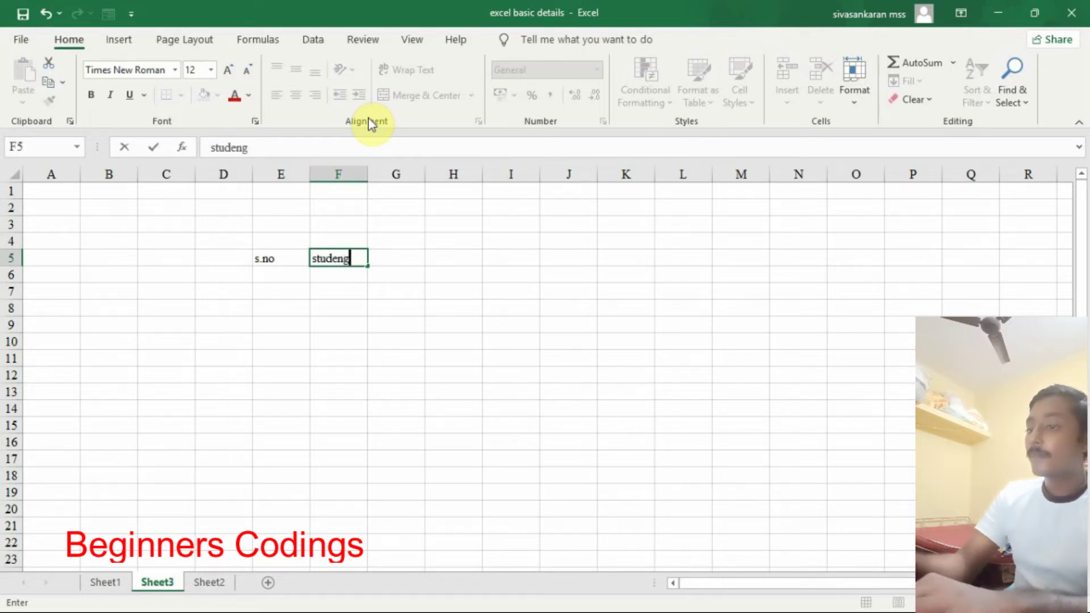
{"action": "type", "text": "t"}
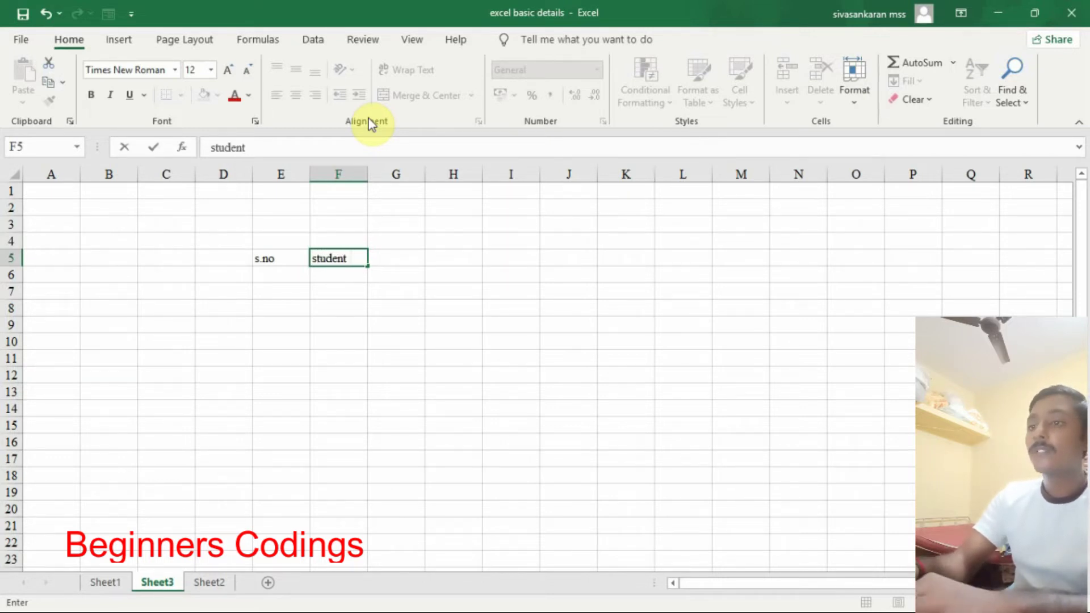
{"action": "type", "text": " name"}
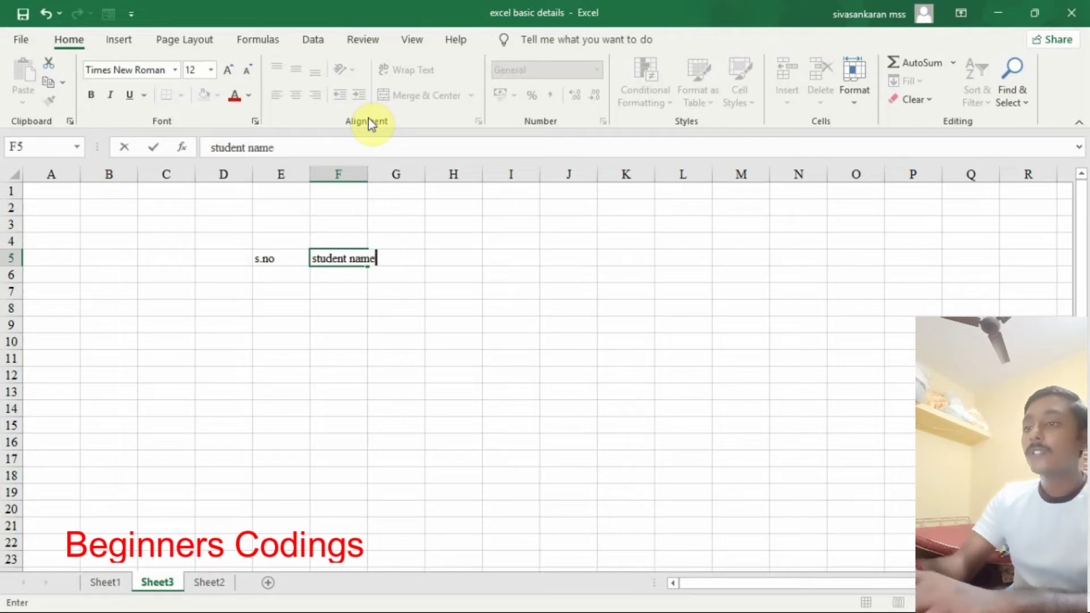
{"action": "key", "text": "Tab"}
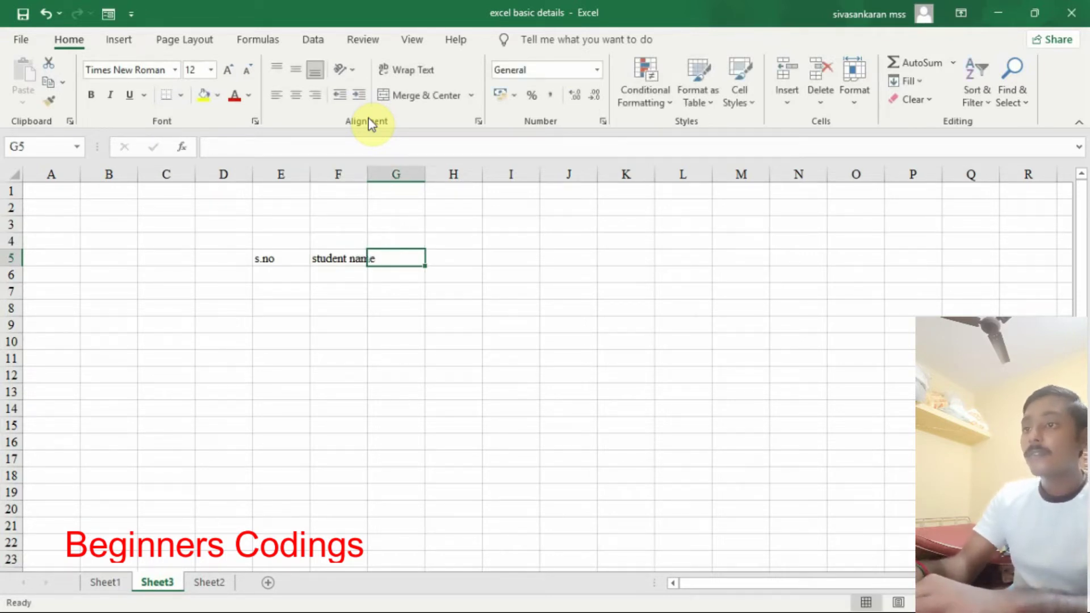
{"action": "type", "text": "subjecgt"}
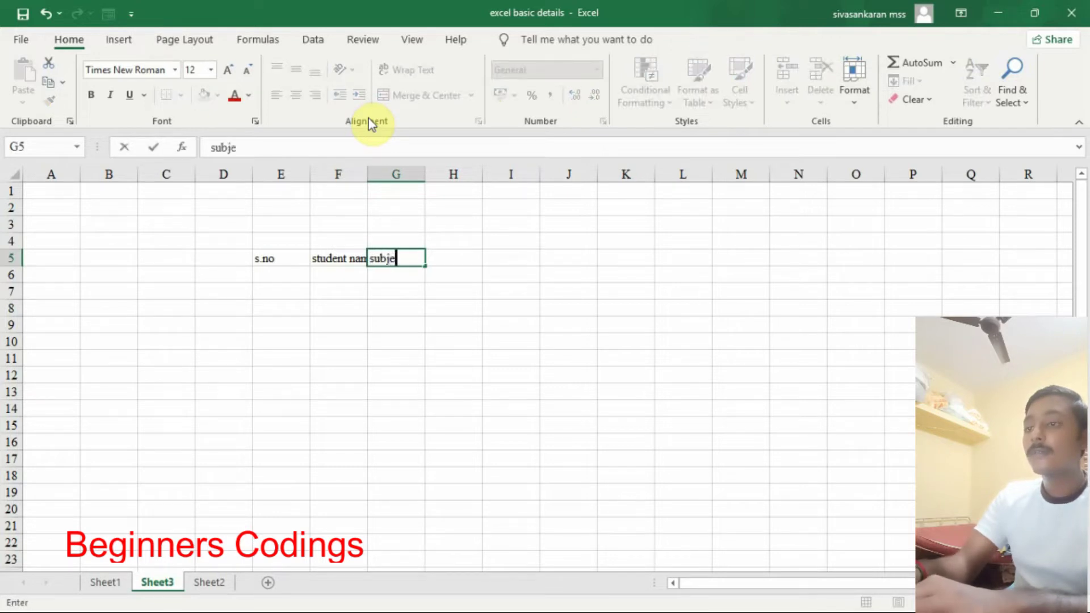
{"action": "key", "text": "BackSpace"}
{"action": "key", "text": "BackSpace"}
{"action": "key", "text": "BackSpace"}
{"action": "key", "text": "BackSpace"}
{"action": "key", "text": "BackSpace"}
{"action": "key", "text": "BackSpace"}
{"action": "key", "text": "BackSpace"}
{"action": "key", "text": "BackSpace"}
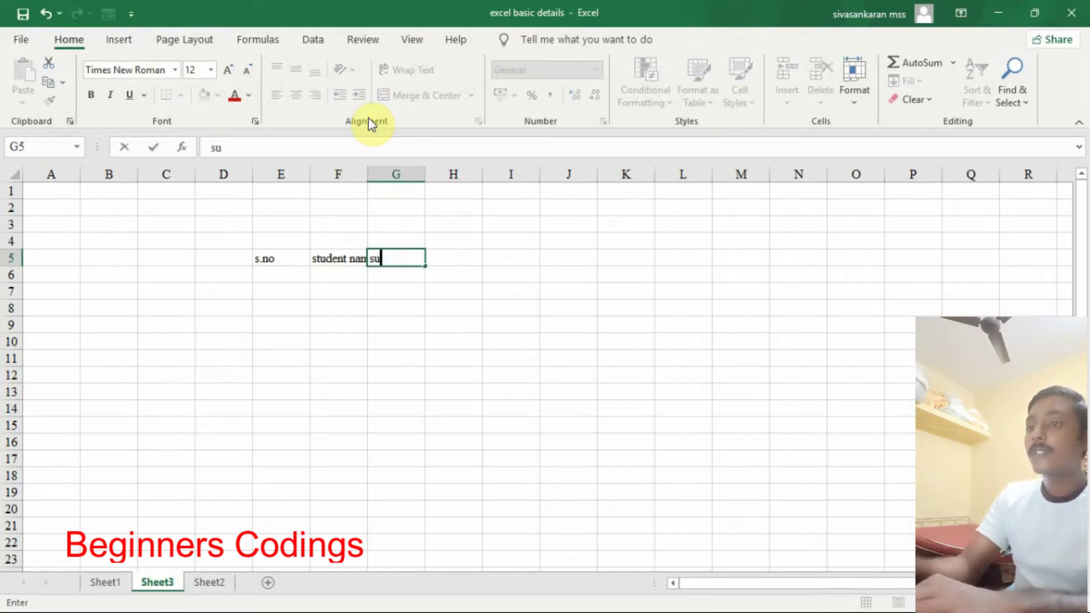
Step: Enter the subject headings tamil, eng and maths in cells G5, H5 and I5
{"action": "type", "text": "tamil"}
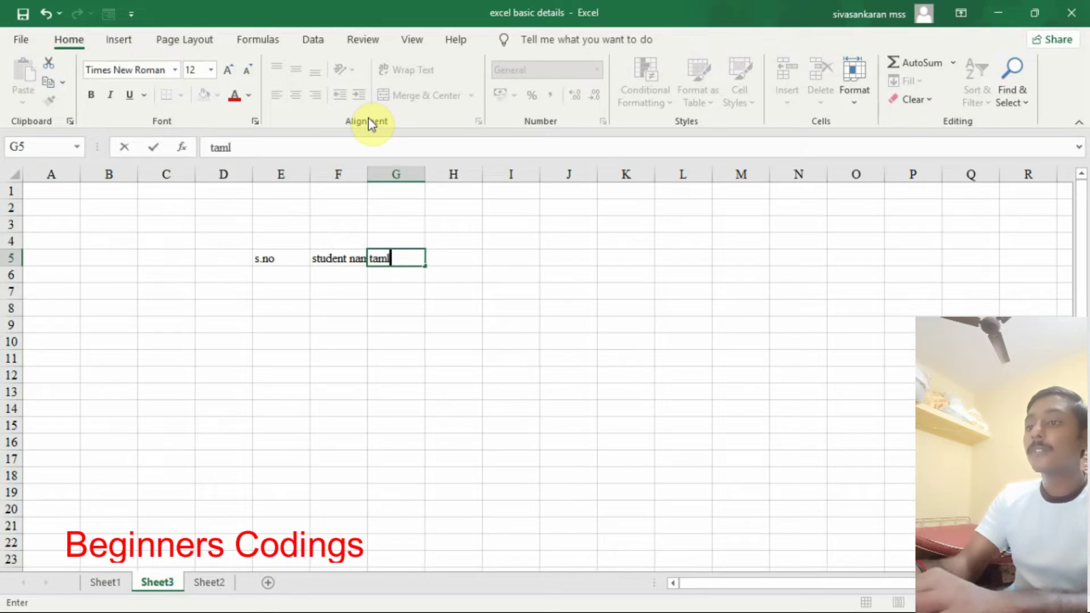
{"action": "key", "text": "BackSpace"}
{"action": "key", "text": "BackSpace"}
{"action": "type", "text": "il"}
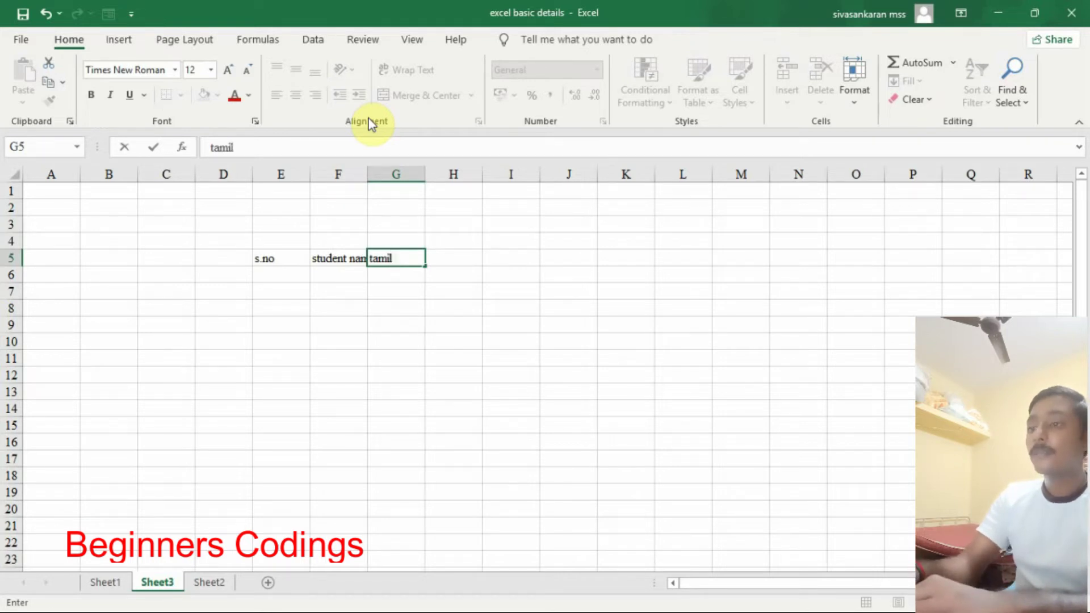
{"action": "key", "text": "Tab"}
{"action": "type", "text": "eng"}
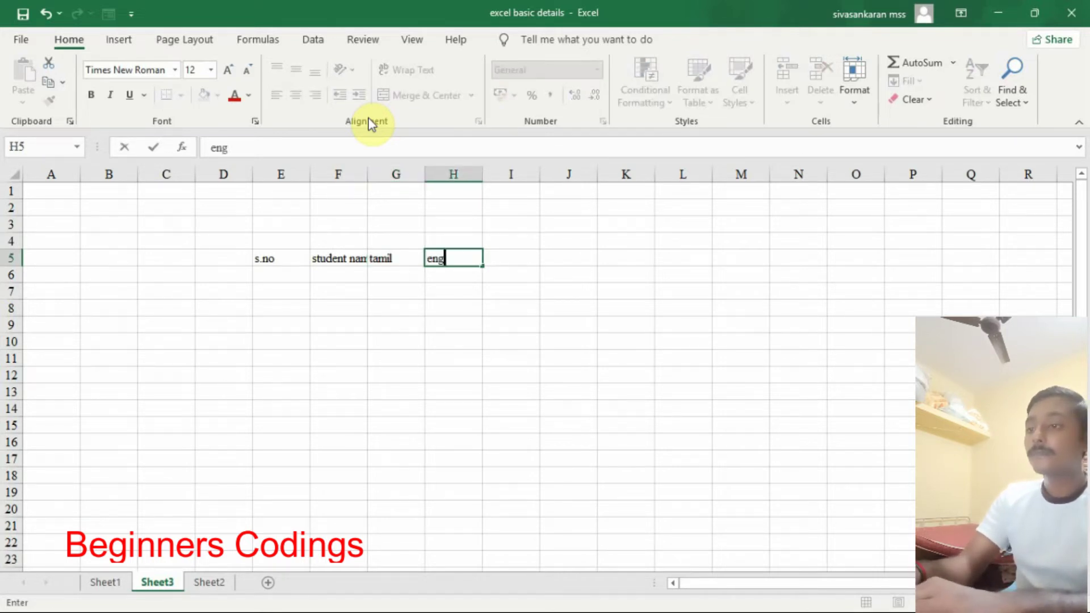
{"action": "key", "text": "Tab"}
{"action": "type", "text": "math"}
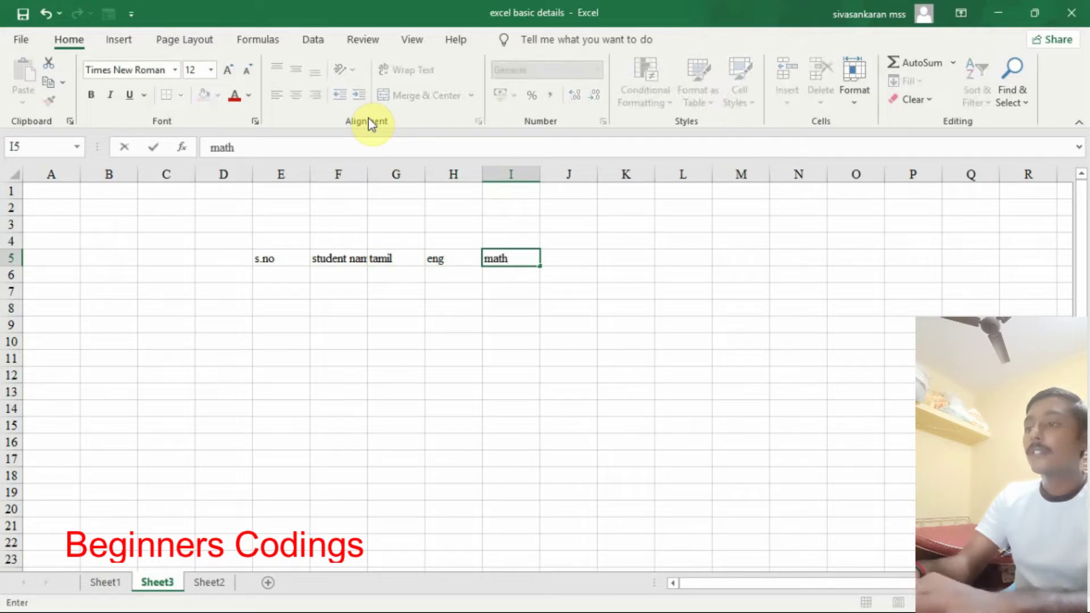
{"action": "type", "text": "s"}
{"action": "key", "text": "Tab"}
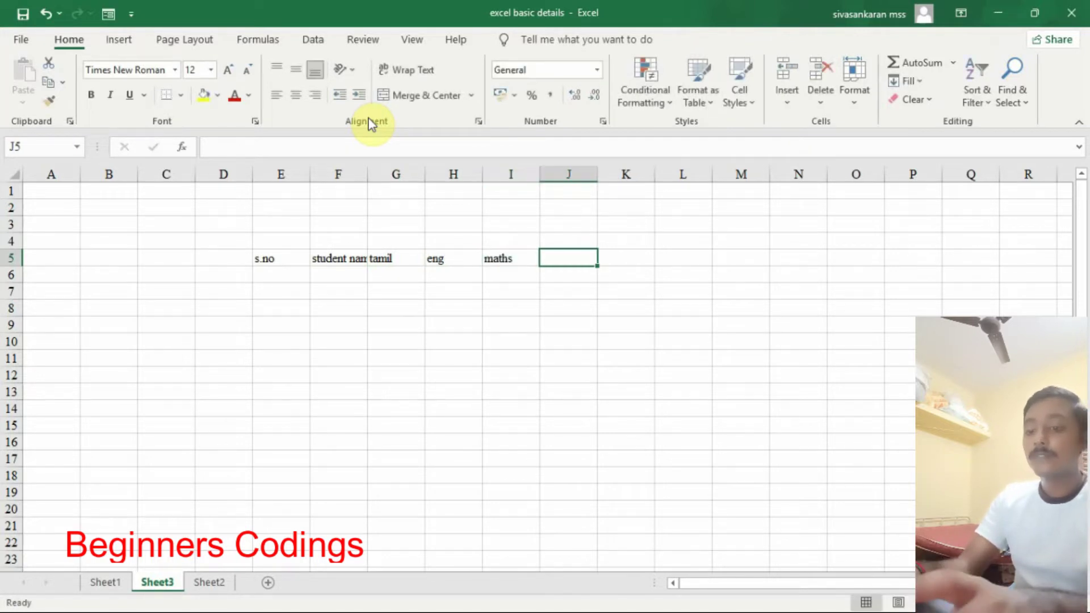
Step: AutoFit the width of column F to the student name heading
{"action": "left_click", "coordinate": [287, 263]}
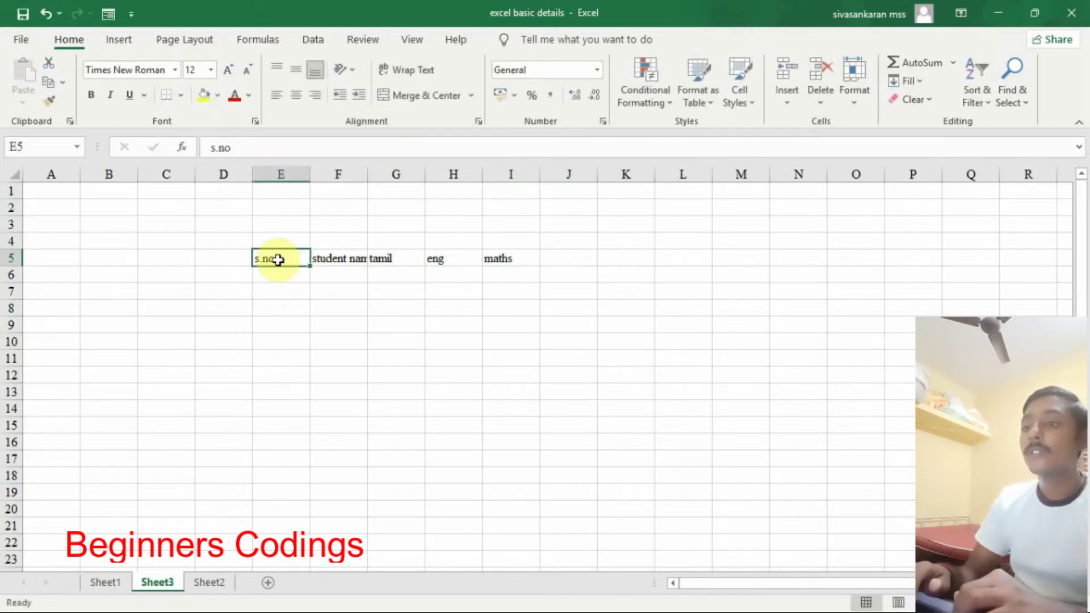
{"action": "left_click", "coordinate": [285, 270]}
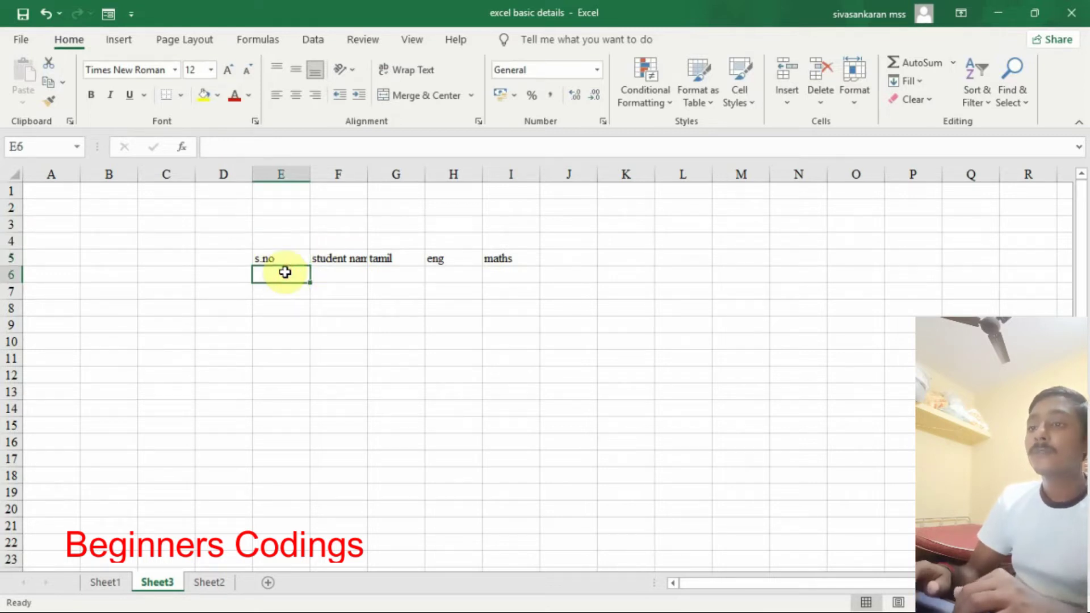
{"action": "double_click", "coordinate": [368, 172]}
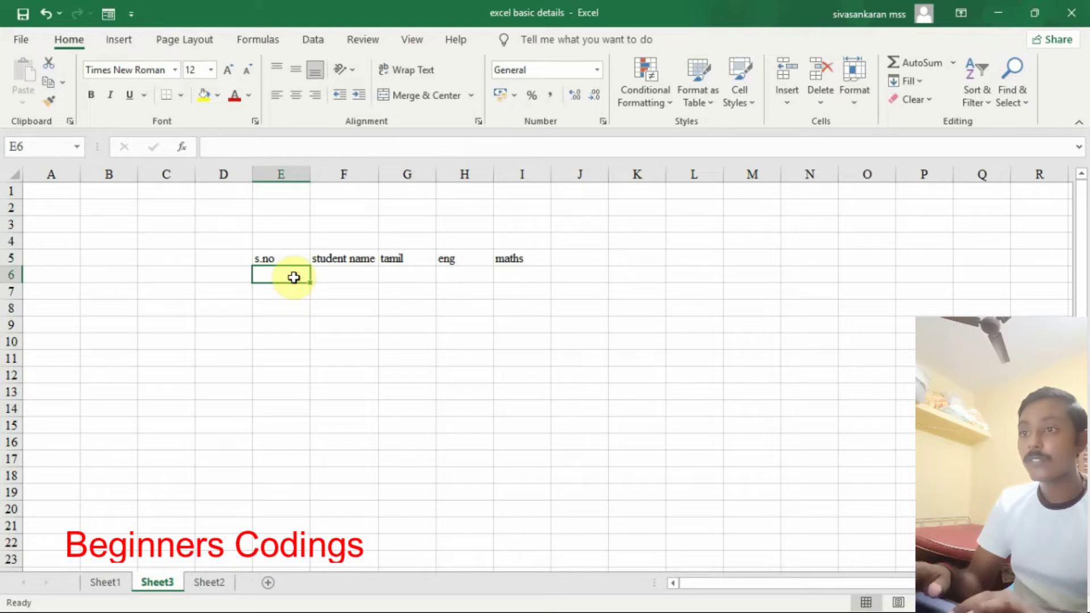
Step: Number the student rows 1 to 4 in cells E6 to E9 under the s.no heading
{"action": "type", "text": "1"}
{"action": "key", "text": "Return"}
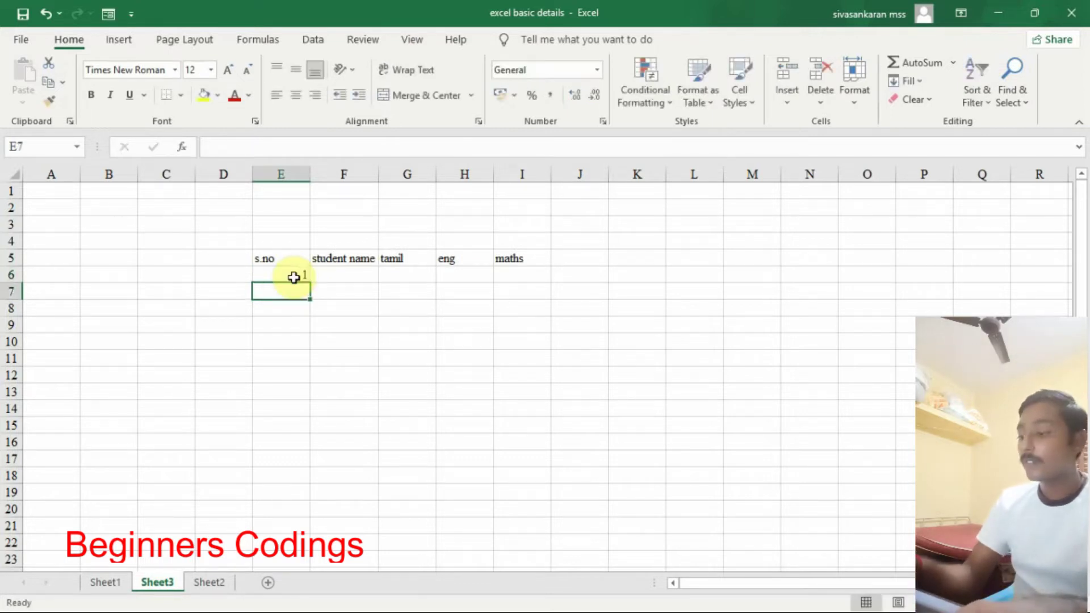
{"action": "type", "text": "2"}
{"action": "key", "text": "Return"}
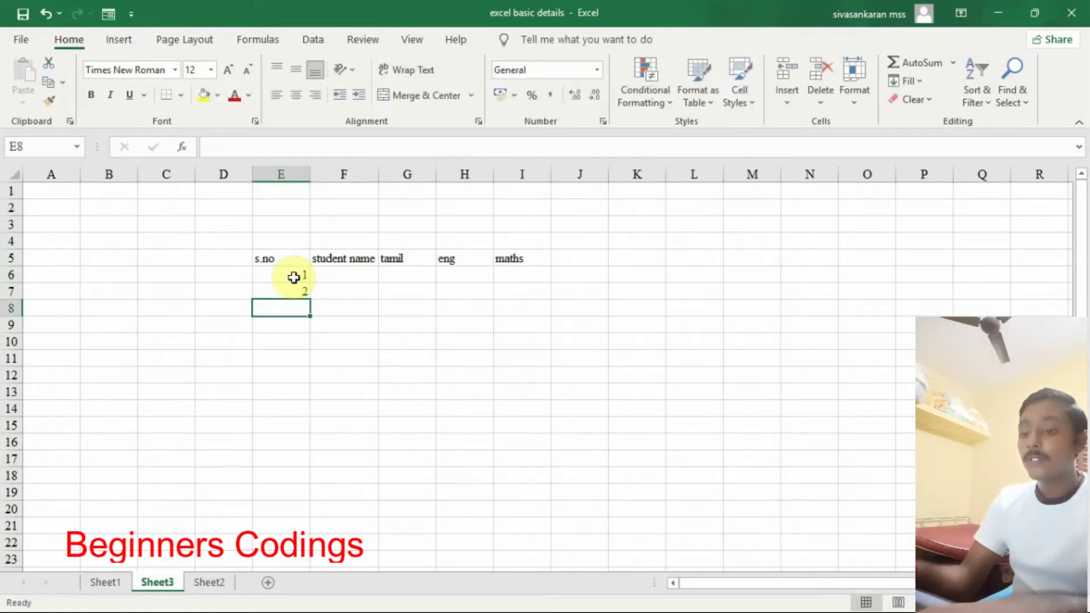
{"action": "type", "text": "3"}
{"action": "key", "text": "Return"}
{"action": "key", "text": "Return"}
{"action": "type", "text": "4"}
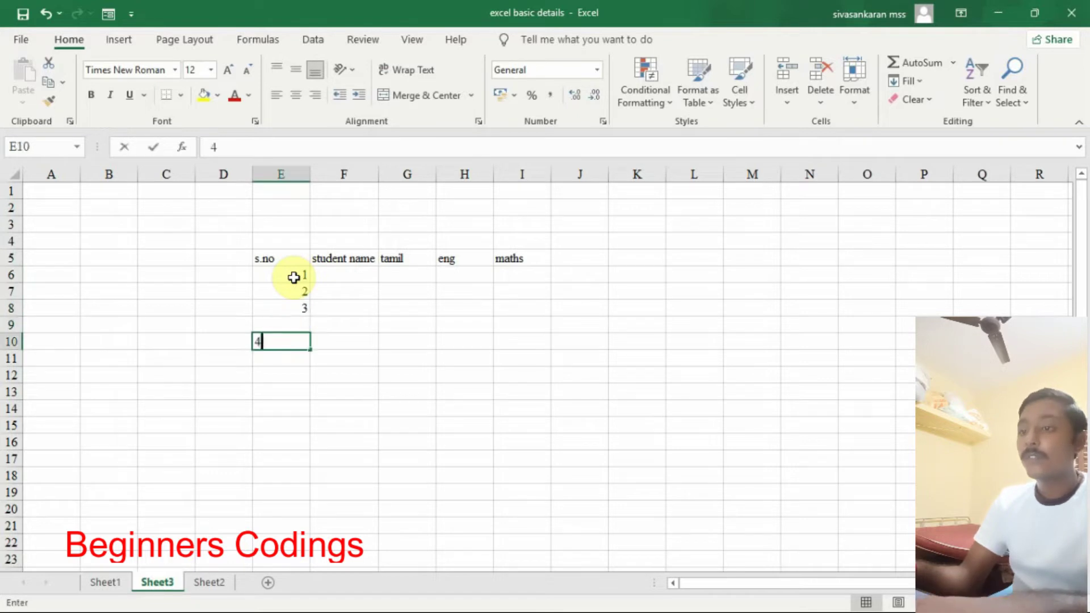
{"action": "key", "text": "BackSpace"}
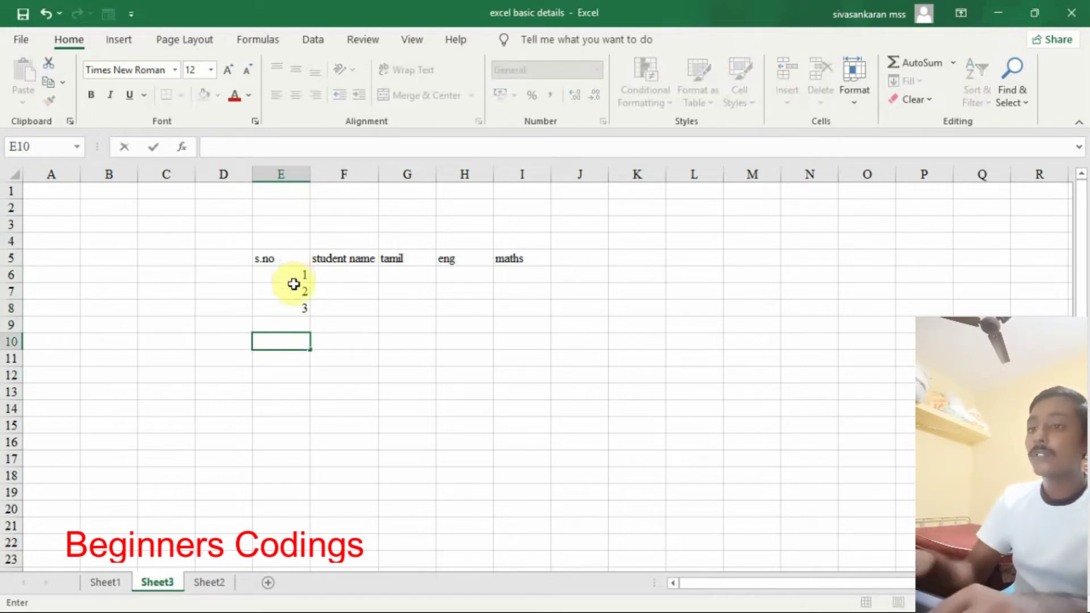
{"action": "left_click", "coordinate": [299, 323]}
{"action": "type", "text": "4"}
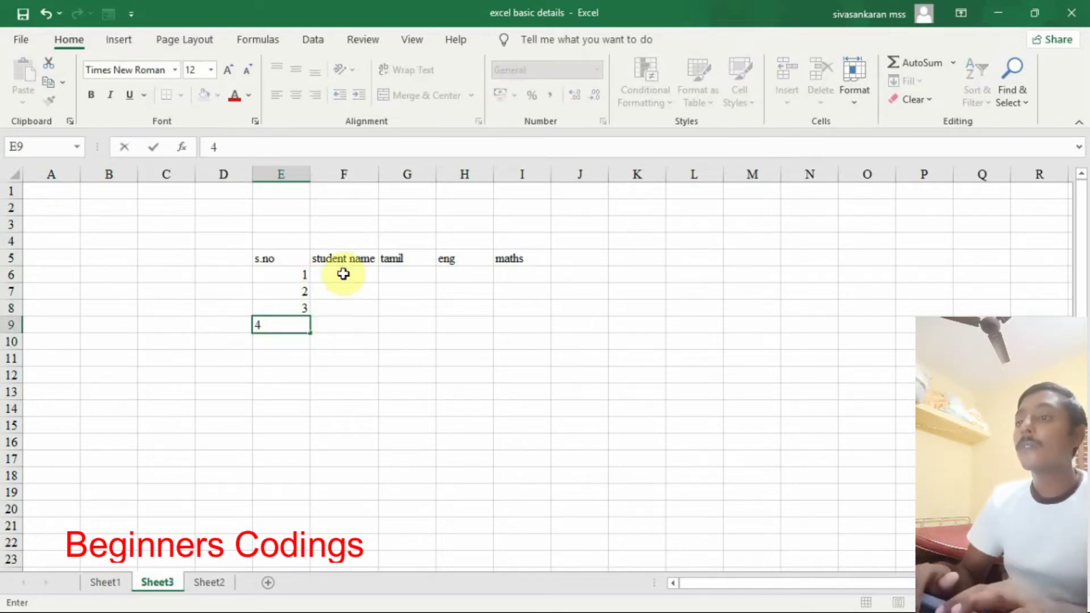
Step: Enter the first two students' names in cells F6 and F7 under the student name heading
{"action": "left_click", "coordinate": [344, 274]}
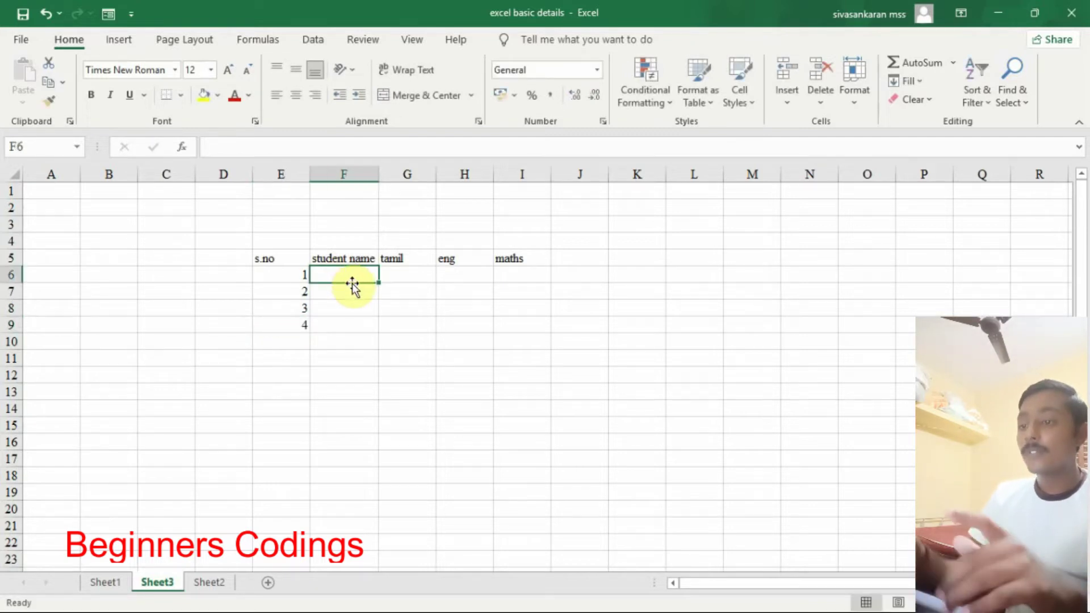
{"action": "type", "text": "mai"}
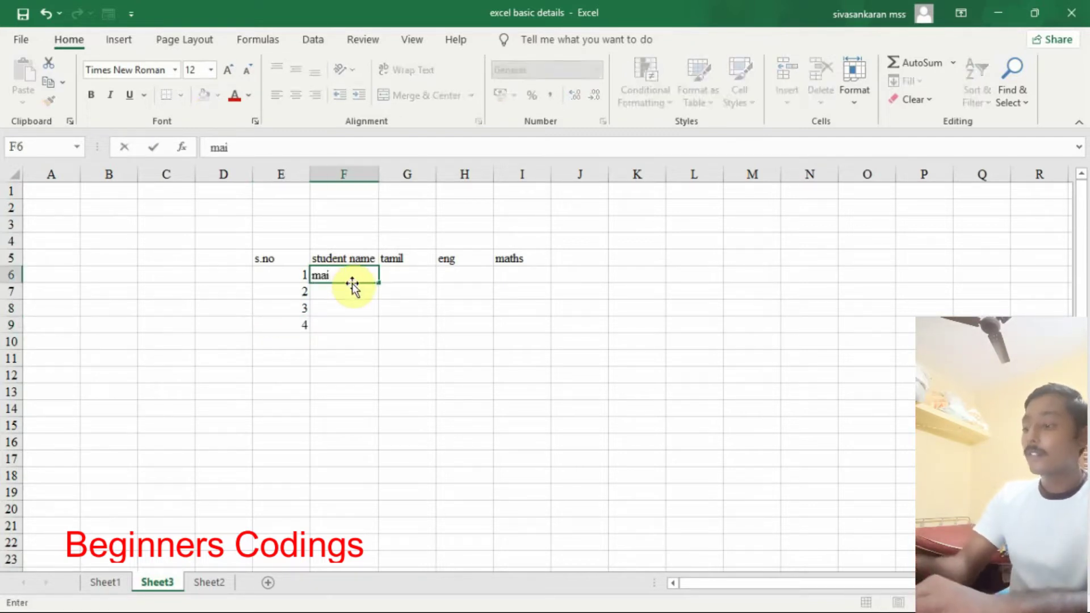
{"action": "key", "text": "Return"}
{"action": "type", "text": "aks"}
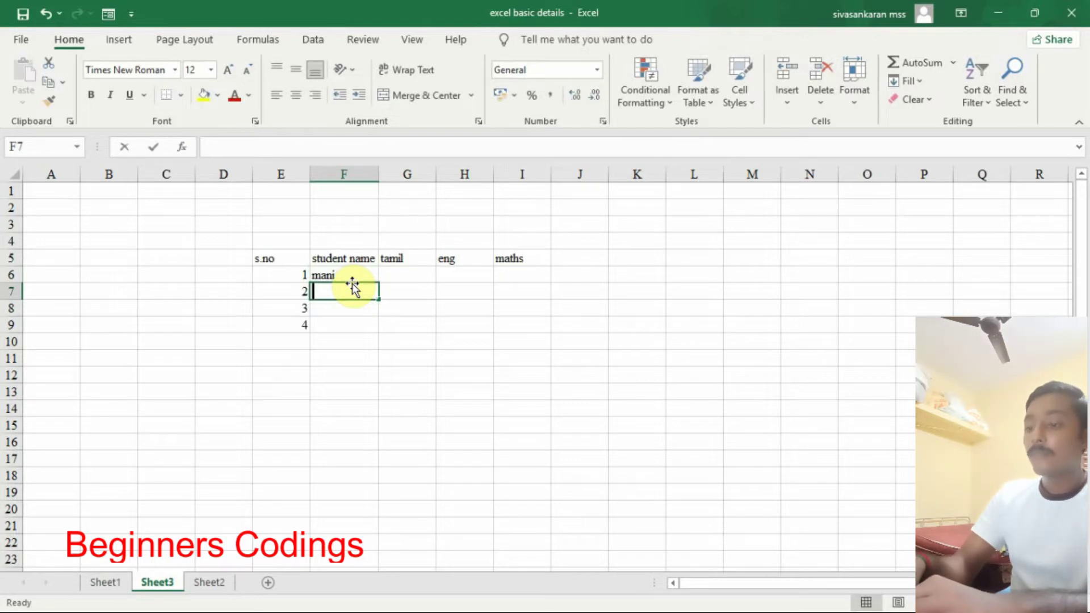
{"action": "type", "text": "het"}
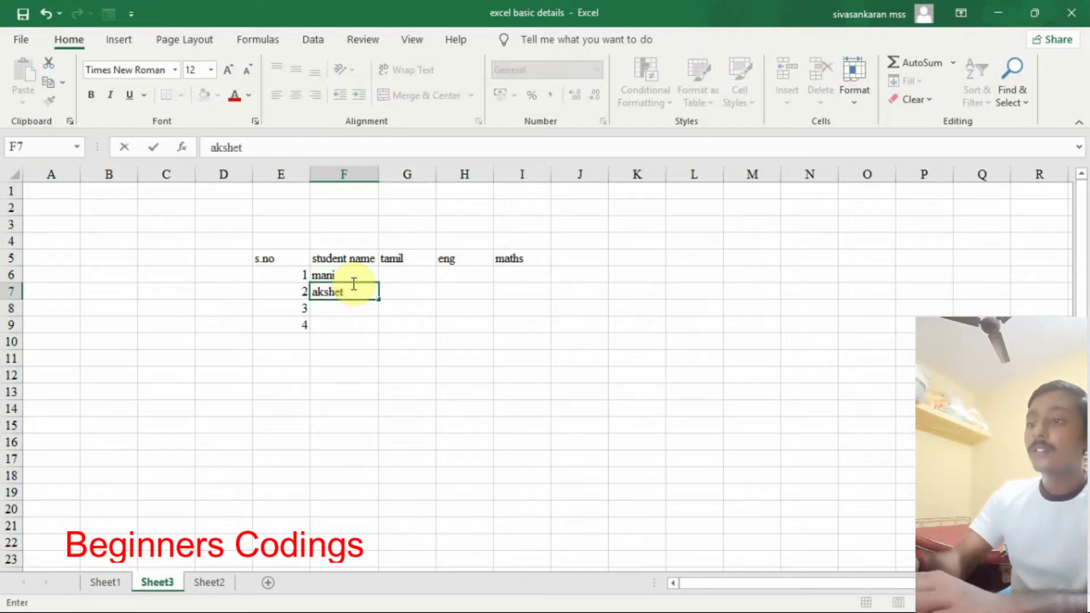
{"action": "key", "text": "BackSpace"}
{"action": "type", "text": "y"}
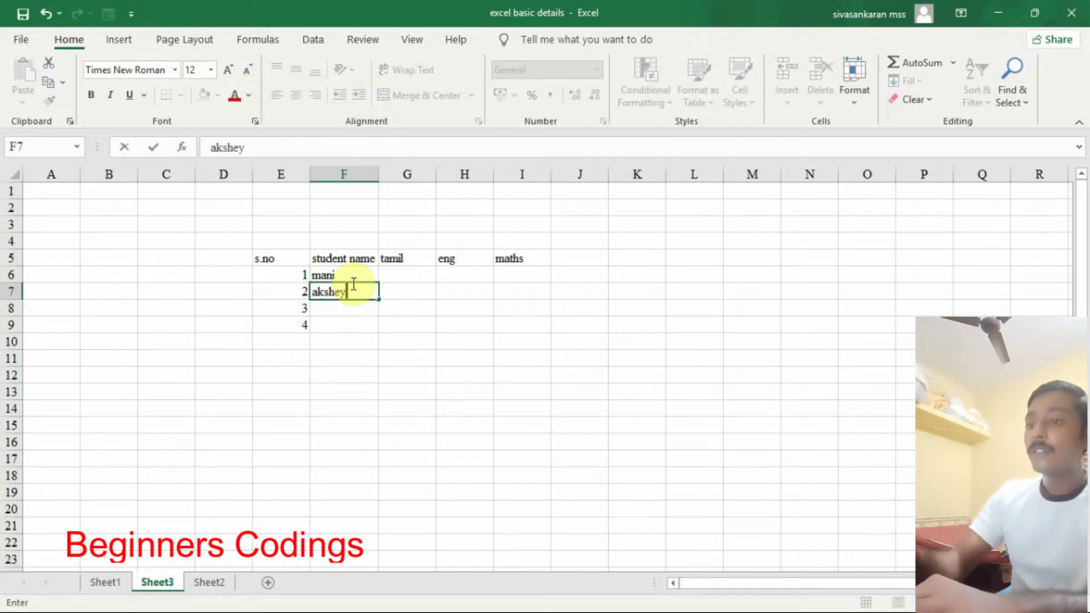
{"action": "key", "text": "Return"}
Step: Enter the third and fourth students' names in cells F8 and F9
{"action": "type", "text": "maj"}
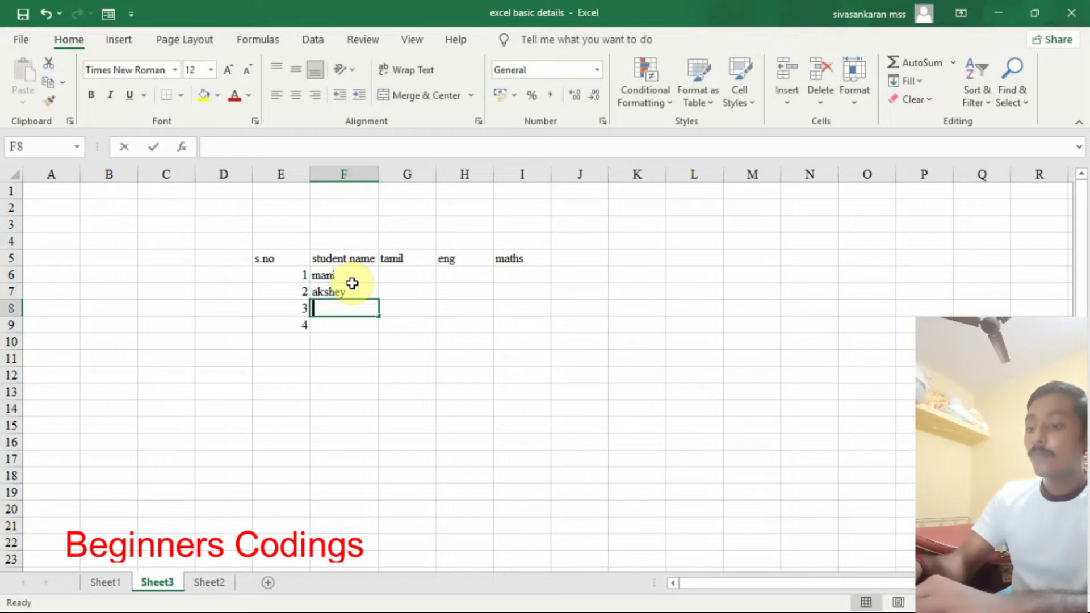
{"action": "key", "text": "BackSpace"}
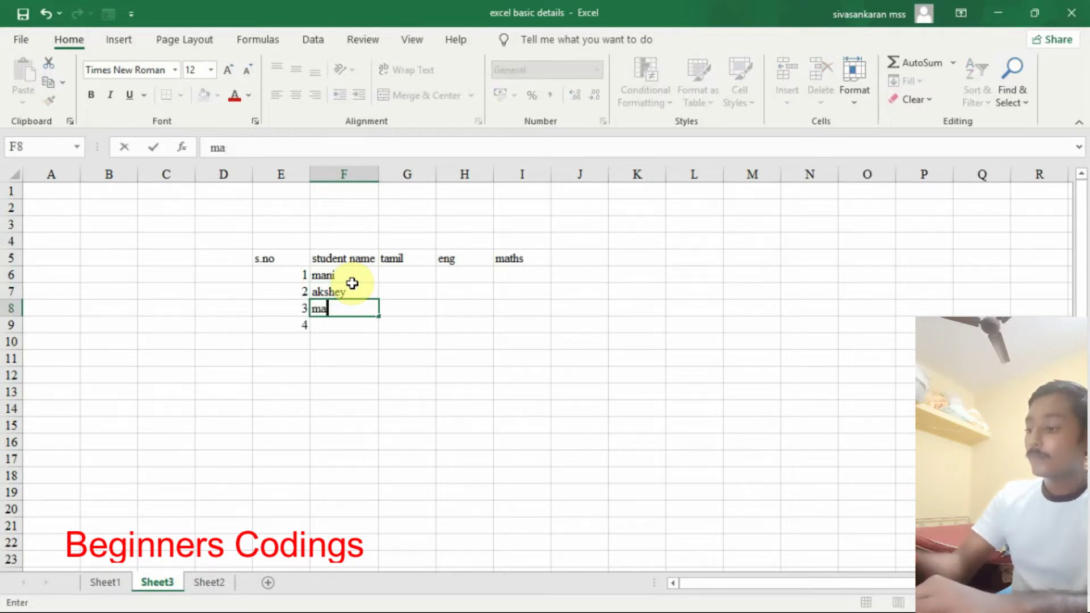
{"action": "type", "text": "noj"}
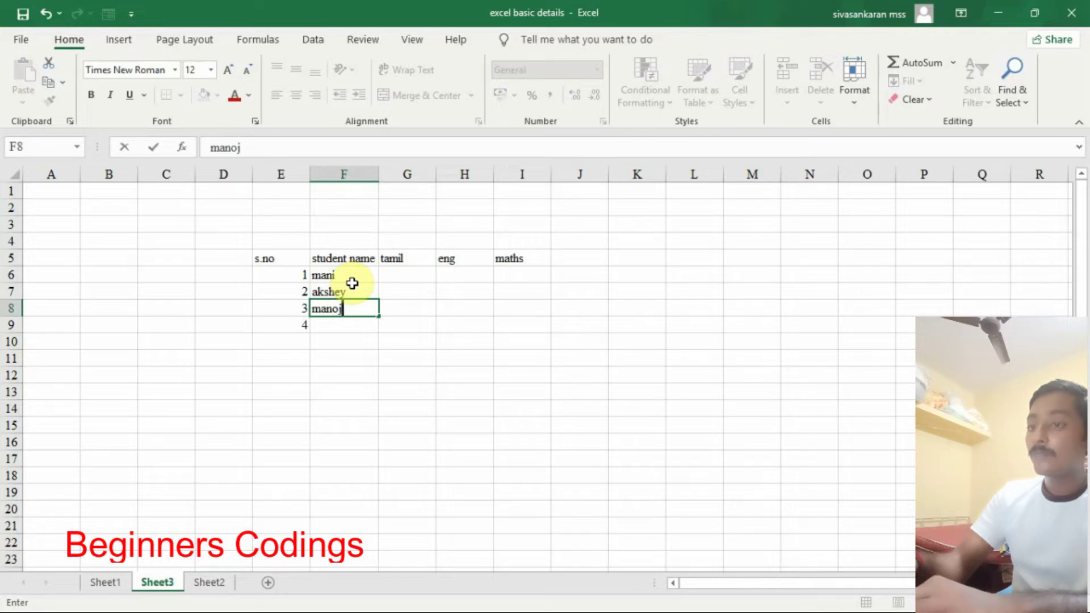
{"action": "key", "text": "Return"}
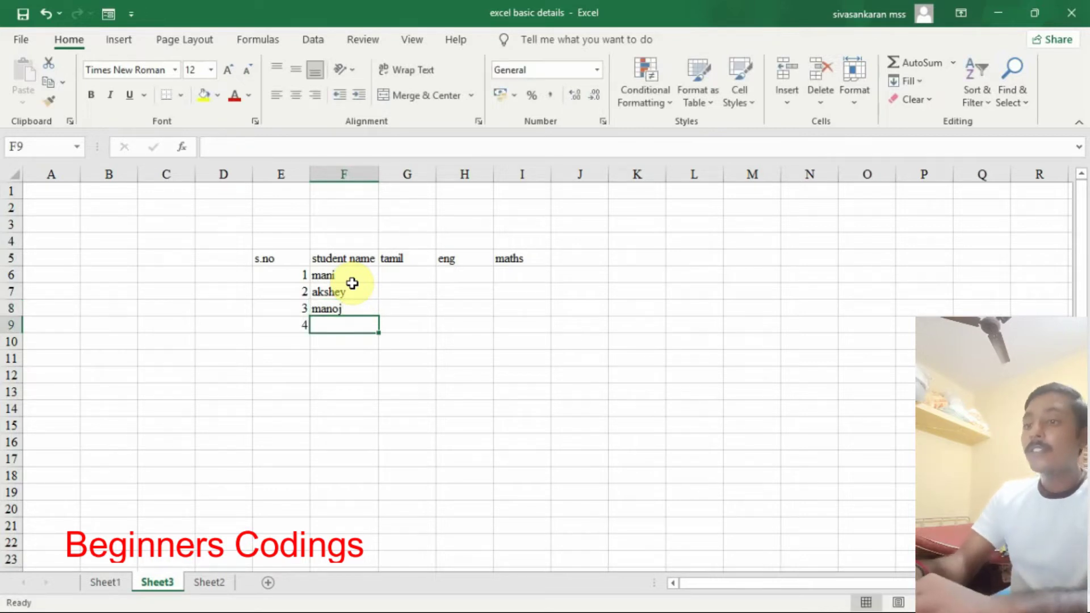
{"action": "type", "text": "vivk"}
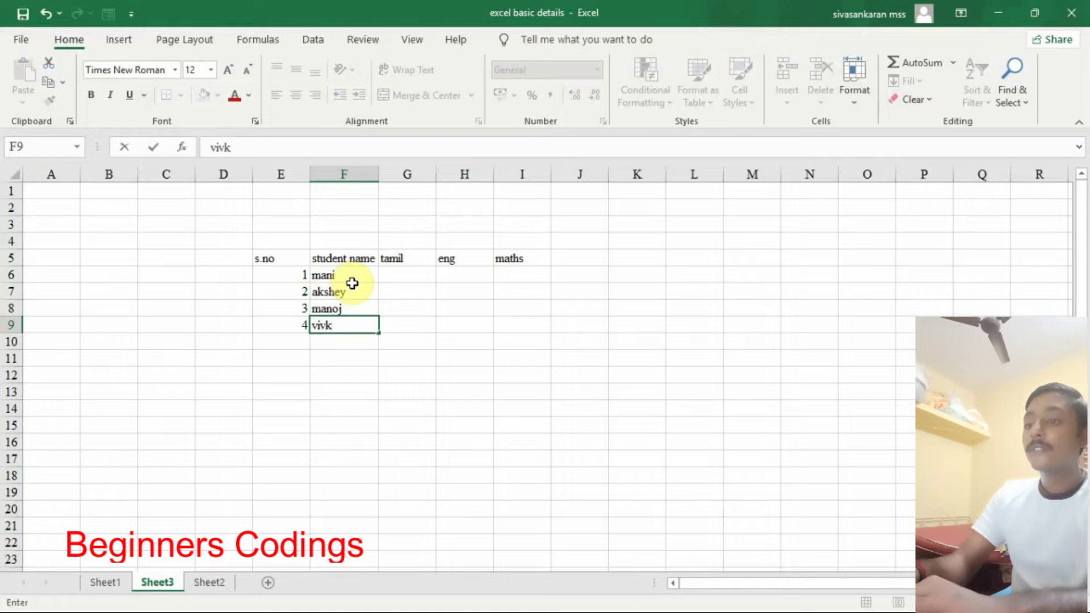
{"action": "key", "text": "BackSpace"}
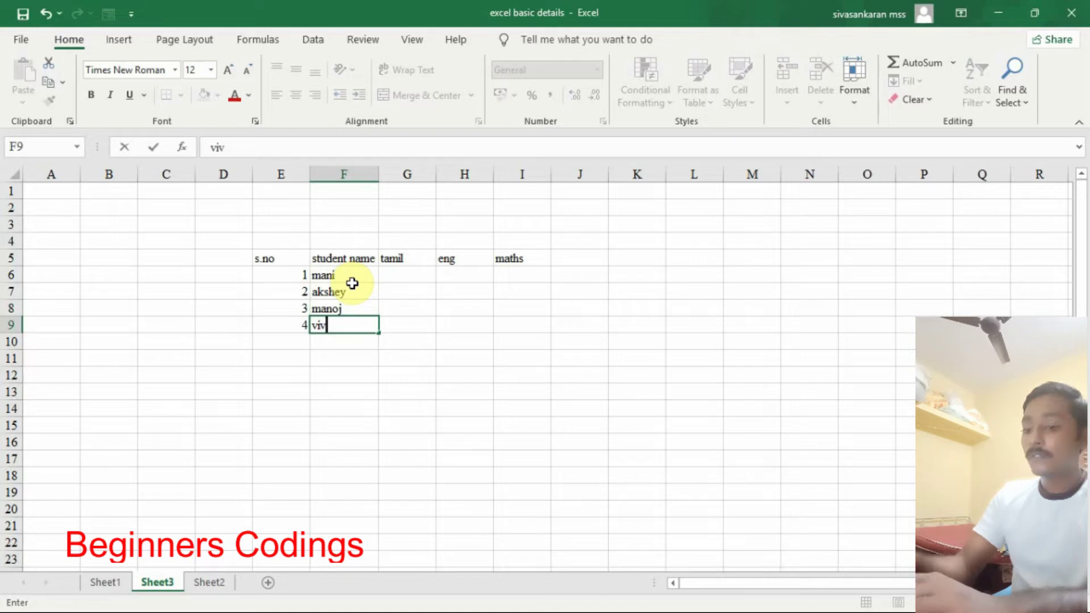
{"action": "type", "text": "ek"}
Step: Enter the first student's marks in row 6: tamil 55, eng 88 and maths 90
{"action": "left_click", "coordinate": [419, 273]}
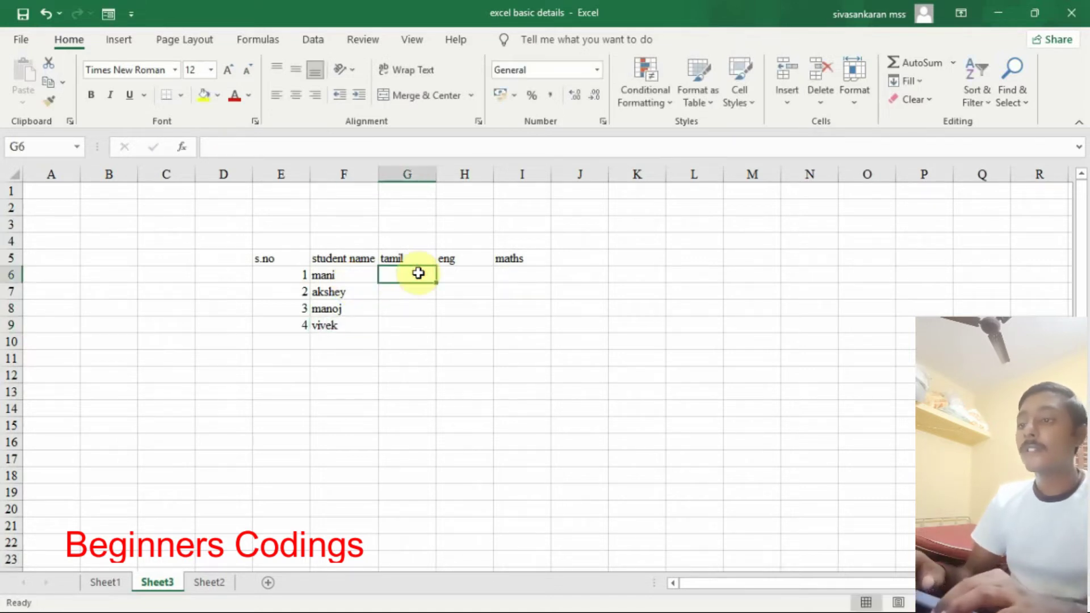
{"action": "type", "text": "55"}
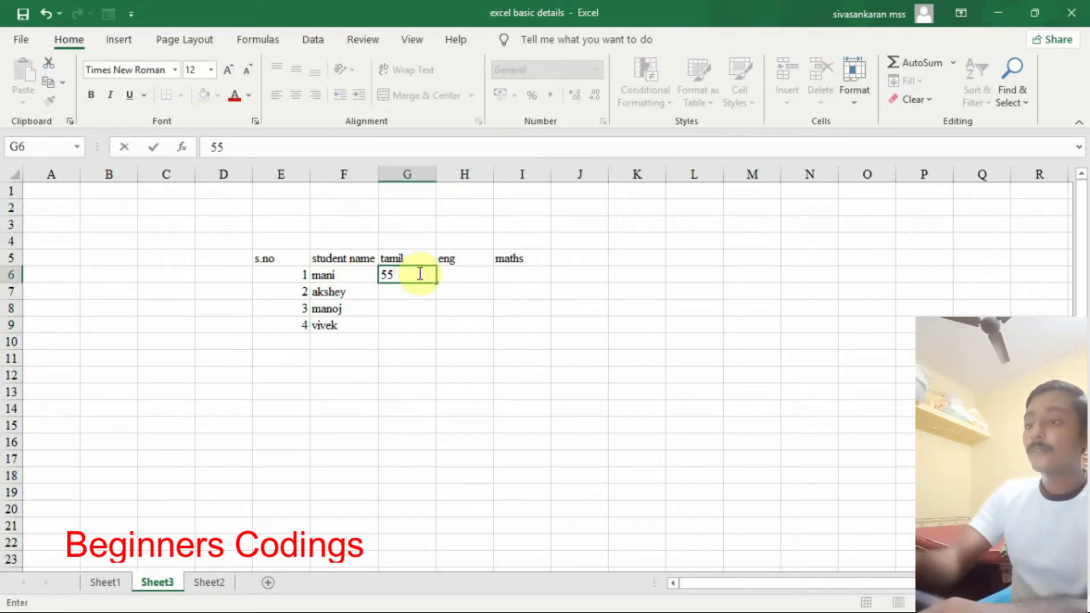
{"action": "key", "text": "Tab"}
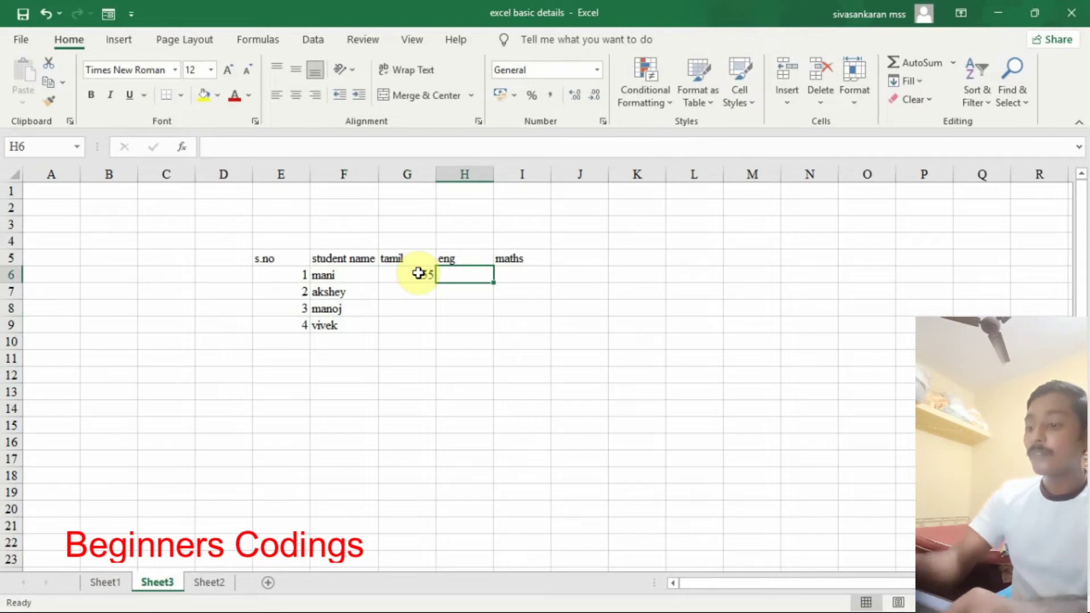
{"action": "type", "text": "88"}
{"action": "key", "text": "Tab"}
{"action": "type", "text": "90"}
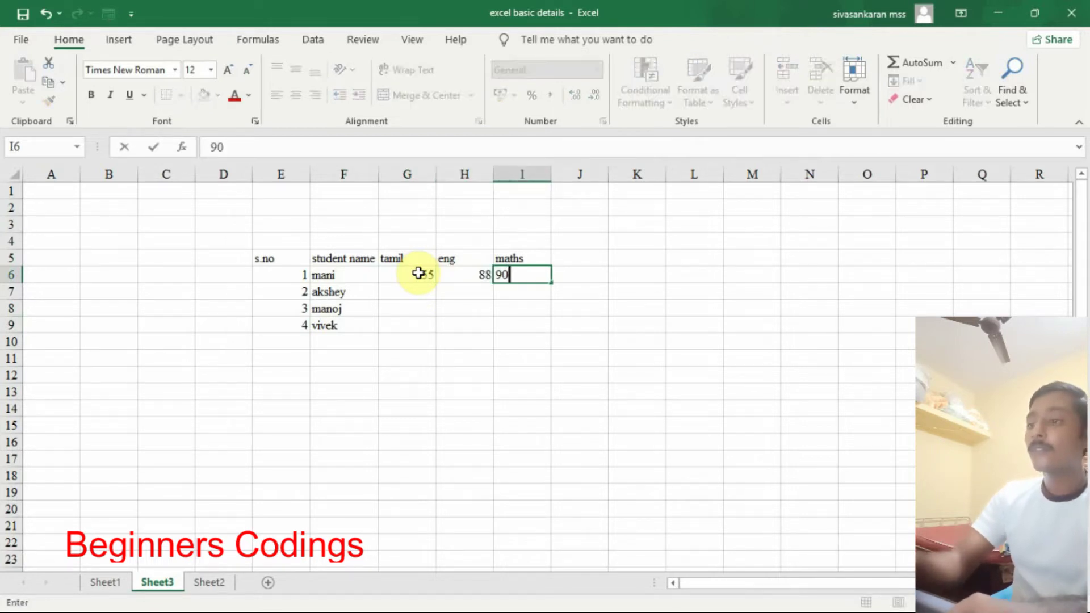
{"action": "key", "text": "Return"}
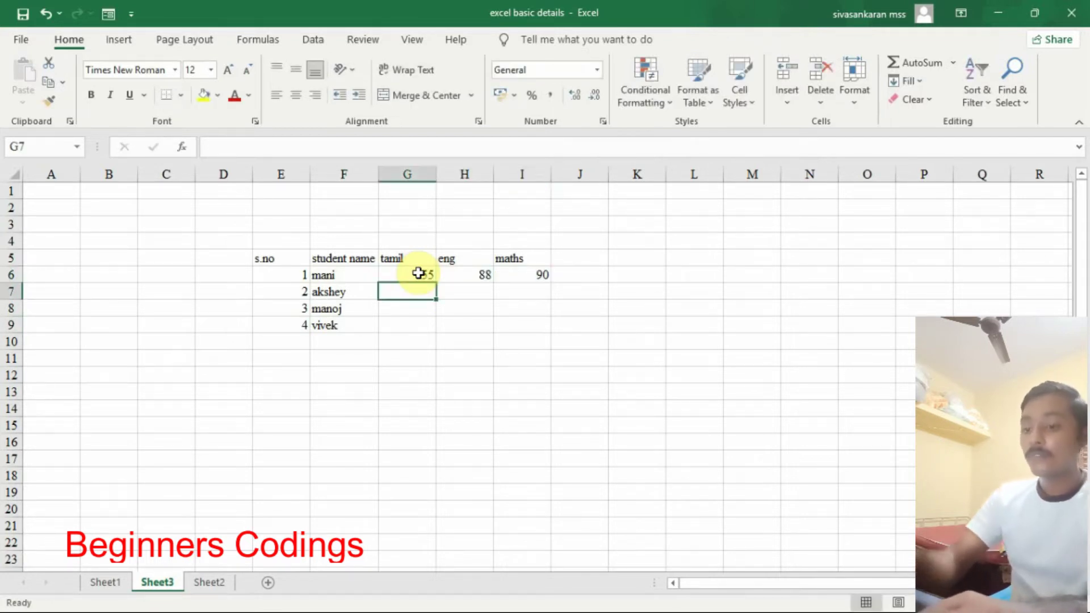
Step: Enter the second student's marks in row 7: tamil 74, eng 74 and maths 77
{"action": "type", "text": "74"}
{"action": "key", "text": "Tab"}
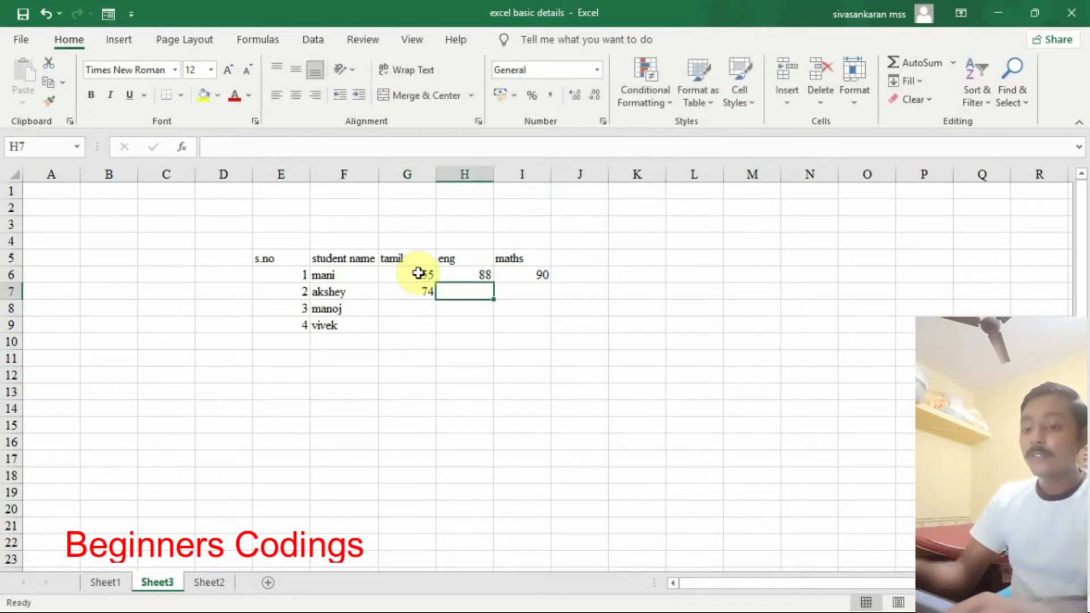
{"action": "type", "text": "74"}
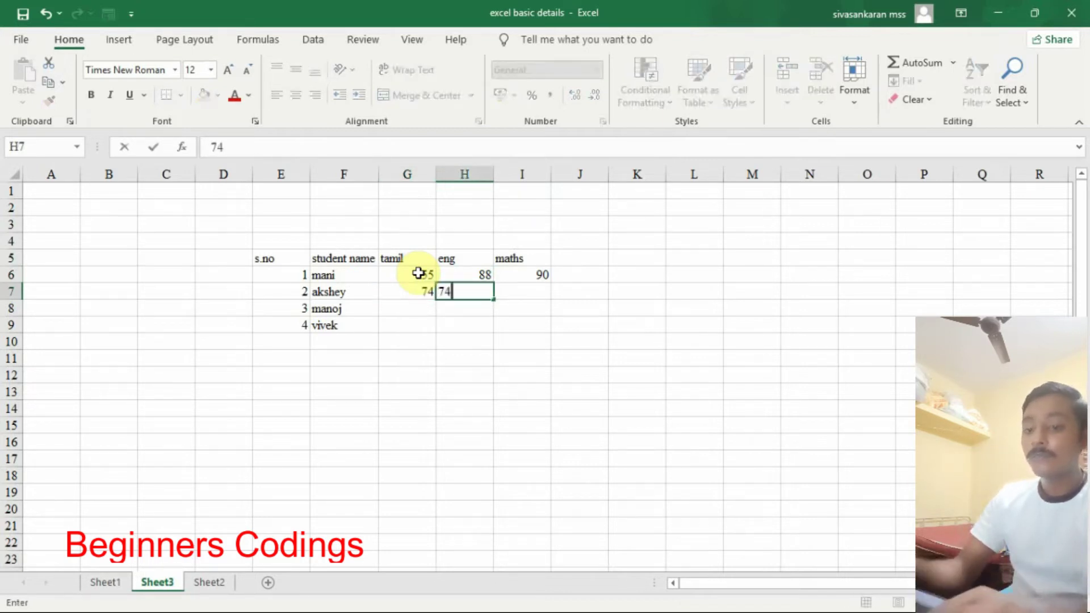
{"action": "type", "text": "88"}
{"action": "key", "text": "BackSpace"}
{"action": "key", "text": "BackSpace"}
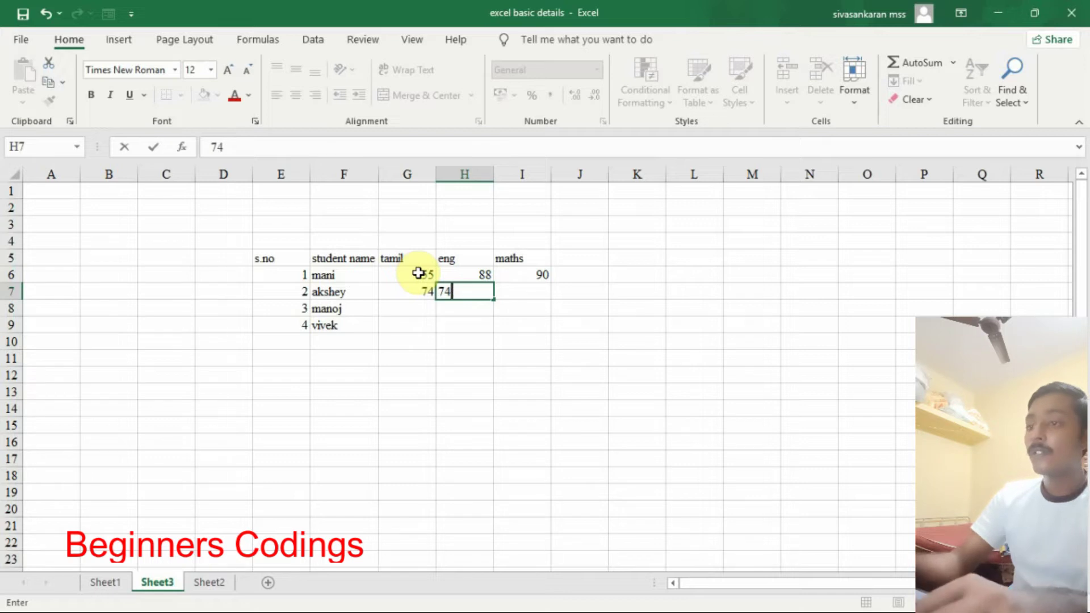
{"action": "key", "text": "Tab"}
{"action": "type", "text": "777"}
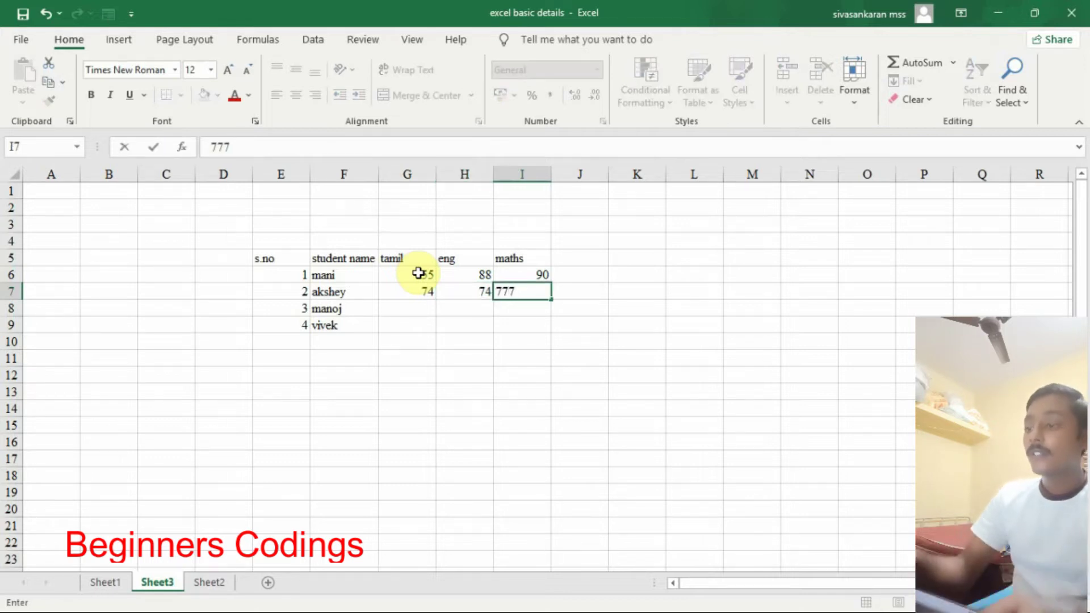
{"action": "key", "text": "Return"}
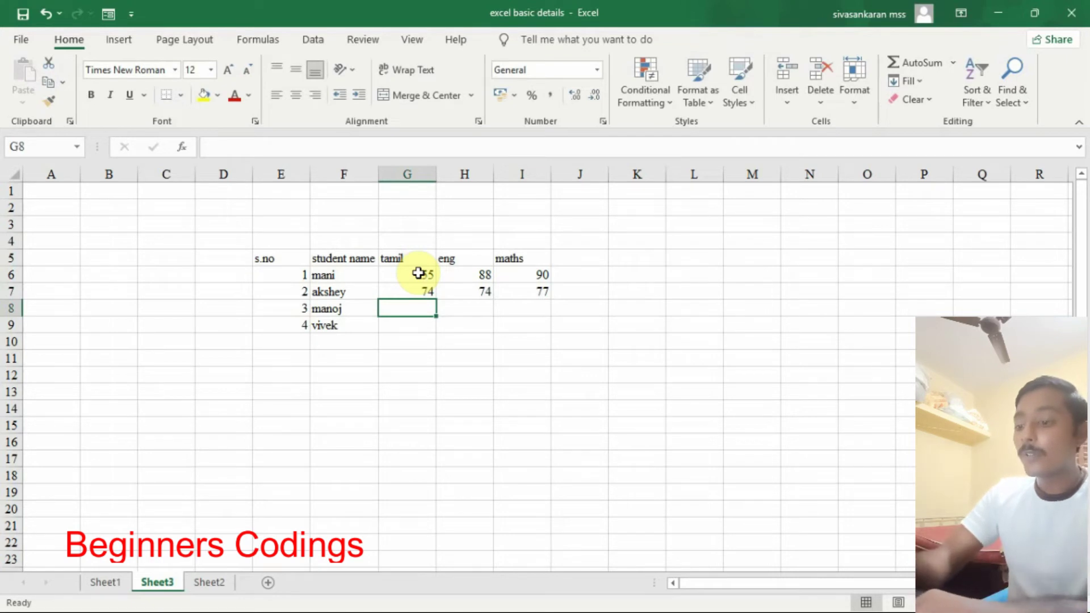
Step: Enter the third student's marks in row 8: tamil 88, eng 98 and maths 99
{"action": "type", "text": "88"}
{"action": "key", "text": "Tab"}
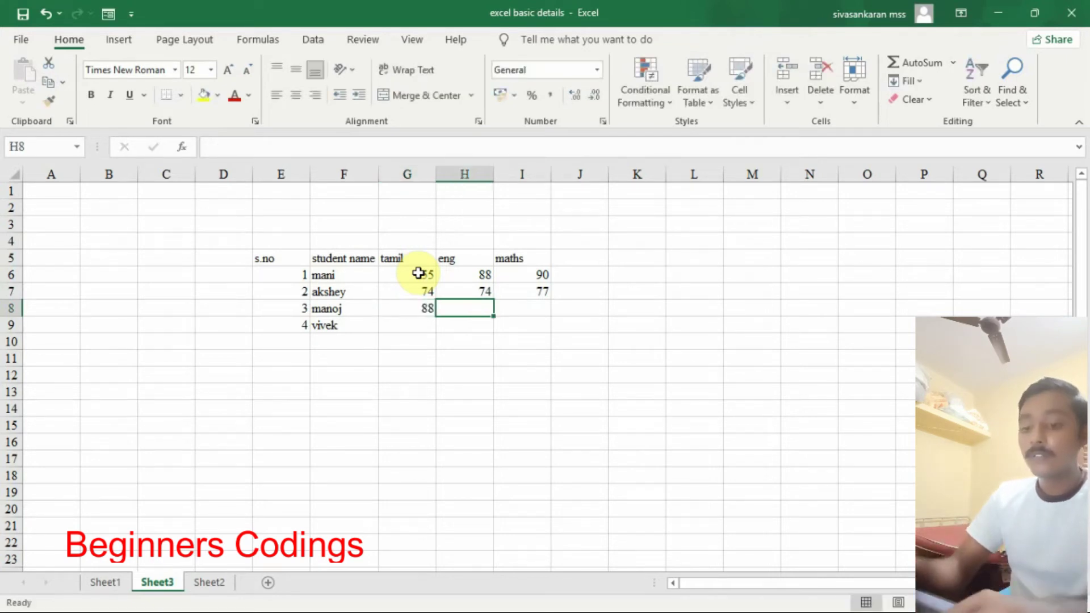
{"action": "type", "text": "98"}
{"action": "key", "text": "Tab"}
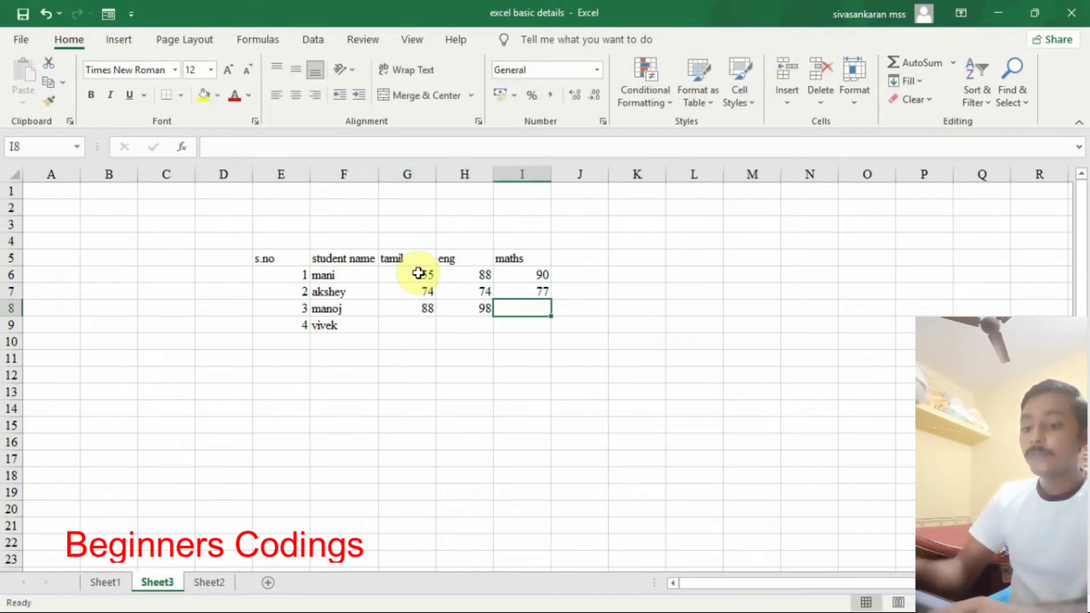
{"action": "type", "text": "99"}
{"action": "key", "text": "Tab"}
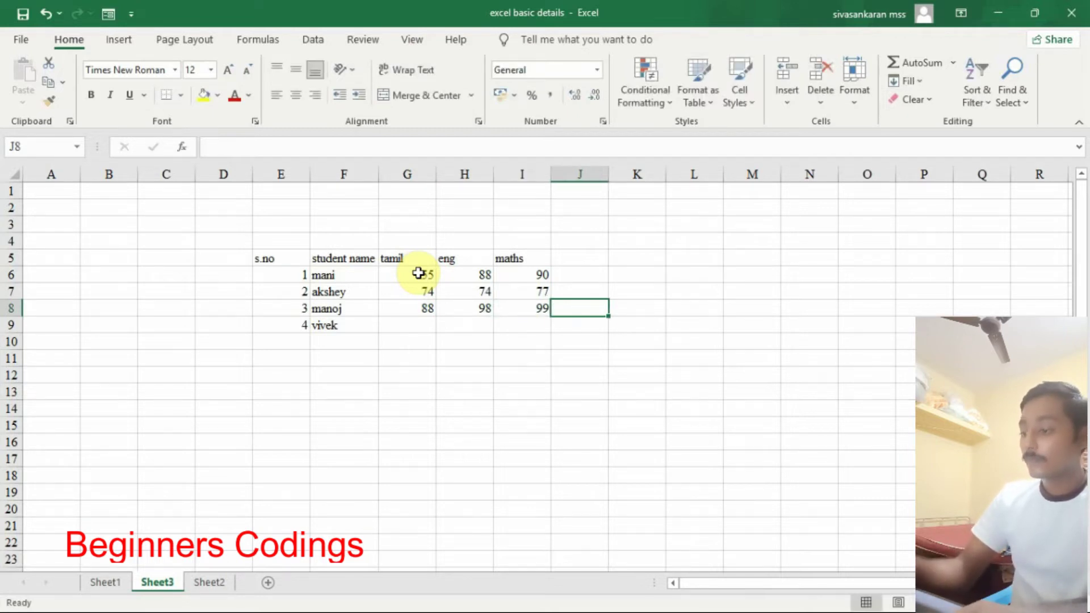
Step: Enter the fourth student's marks in row 9: tamil 99, eng 90 and maths 97
{"action": "key", "text": "Down"}
{"action": "key", "text": "Left"}
{"action": "key", "text": "Left"}
{"action": "key", "text": "Left"}
{"action": "key", "text": "Left"}
{"action": "key", "text": "Right"}
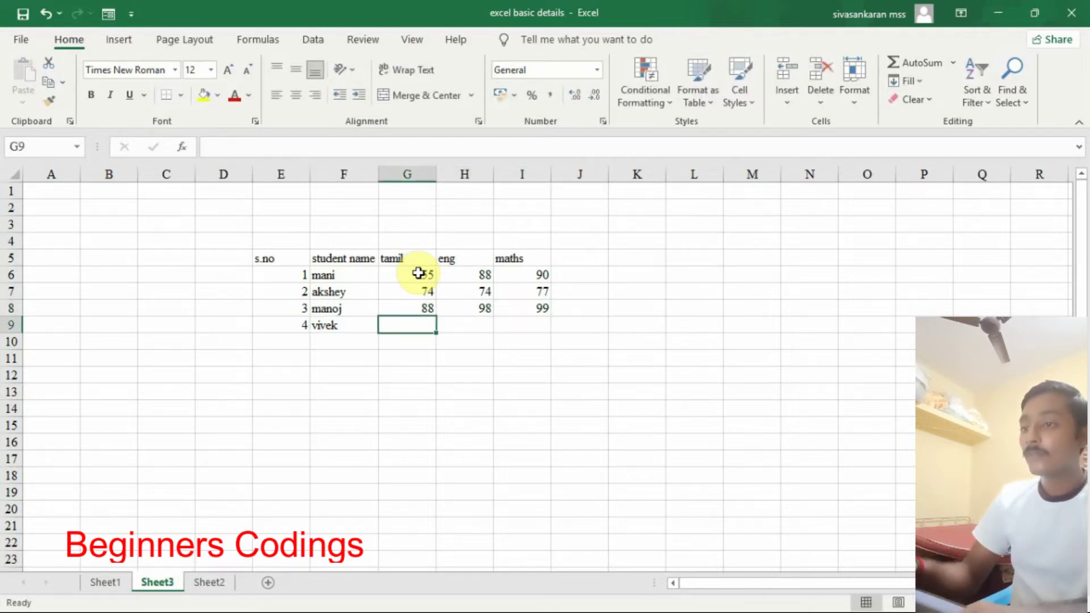
{"action": "type", "text": "99"}
{"action": "key", "text": "Tab"}
{"action": "type", "text": "99"}
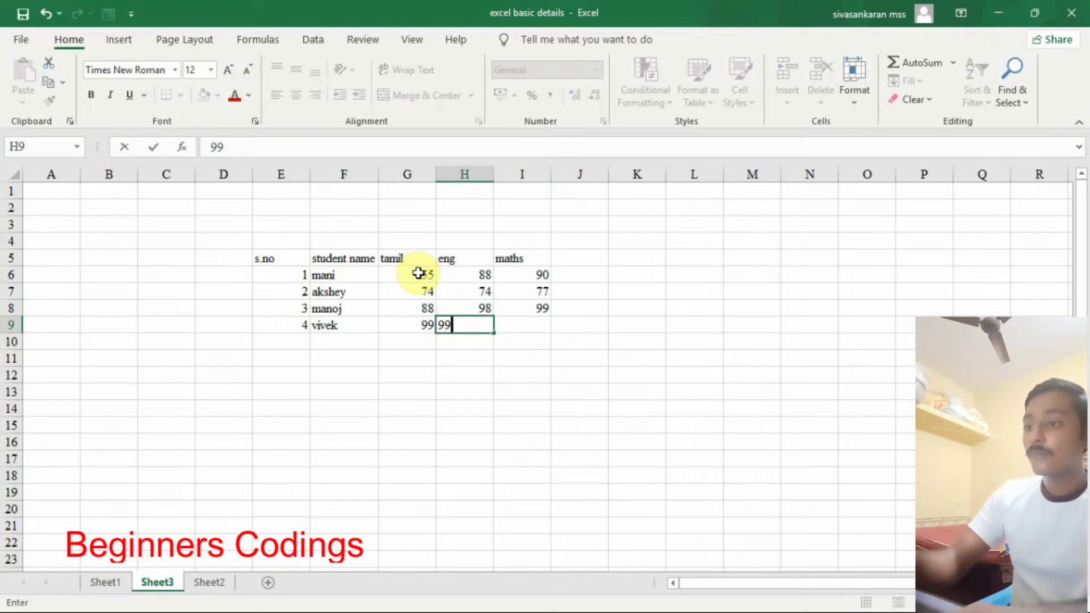
{"action": "key", "text": "BackSpace"}
{"action": "type", "text": "0"}
{"action": "key", "text": "Tab"}
{"action": "type", "text": "97"}
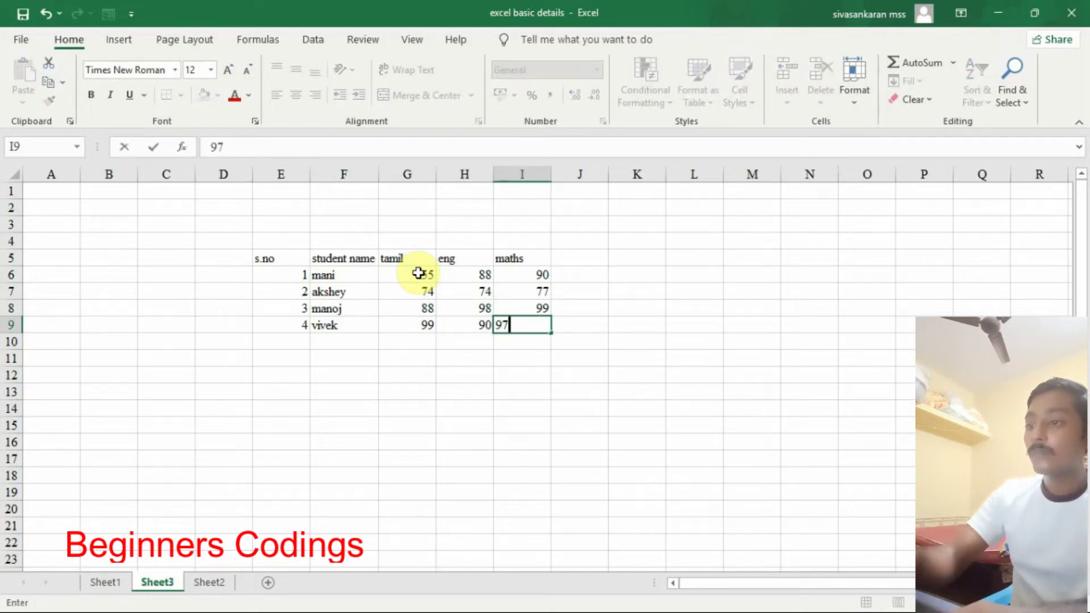
{"action": "key", "text": "Tab"}
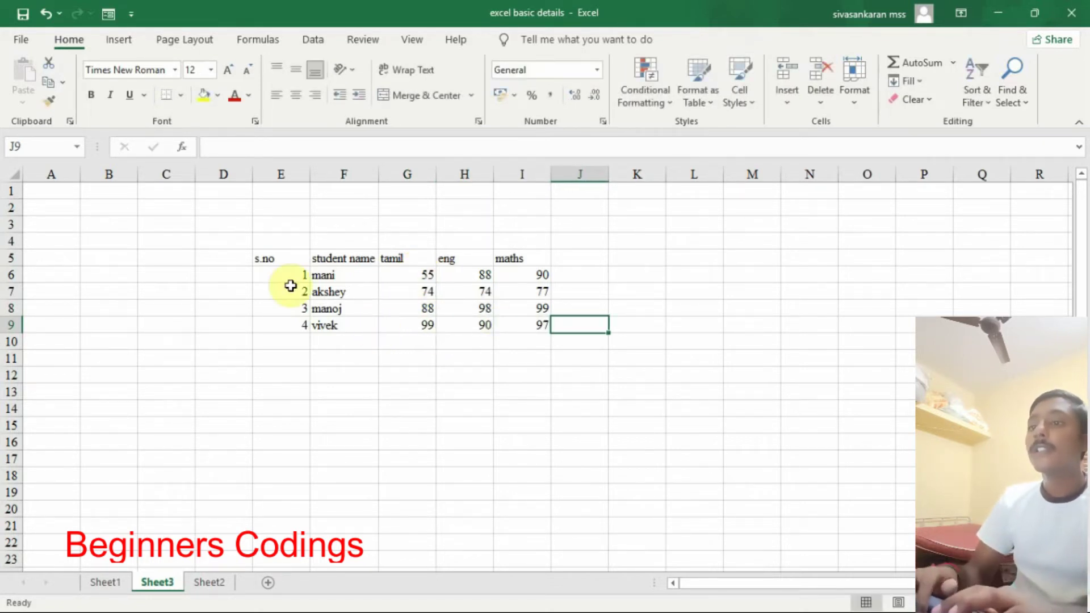
Step: Enter the sample text s,m in cell C14 and the sample number 34 in cell E14, below the marks table
{"action": "left_click", "coordinate": [266, 253]}
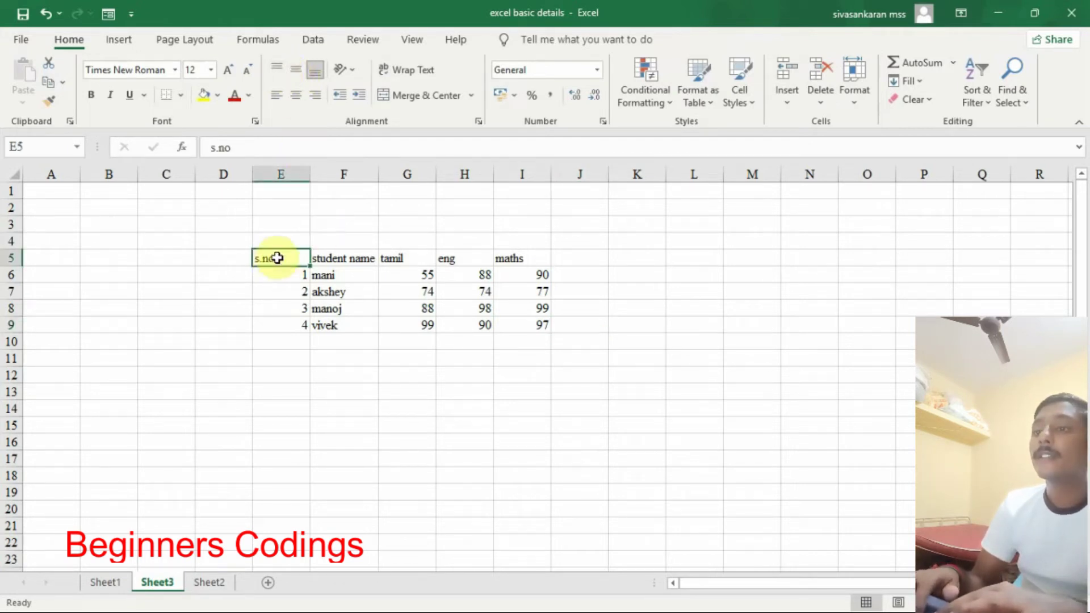
{"action": "left_click", "coordinate": [163, 408]}
{"action": "type", "text": "s"}
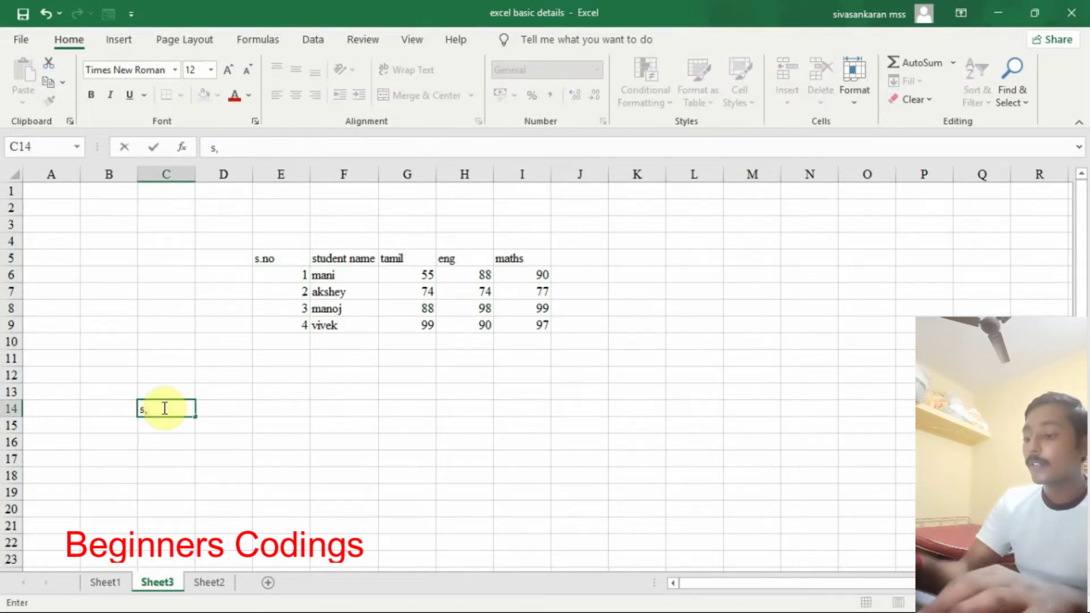
{"action": "type", "text": ",m"}
{"action": "left_click", "coordinate": [163, 427]}
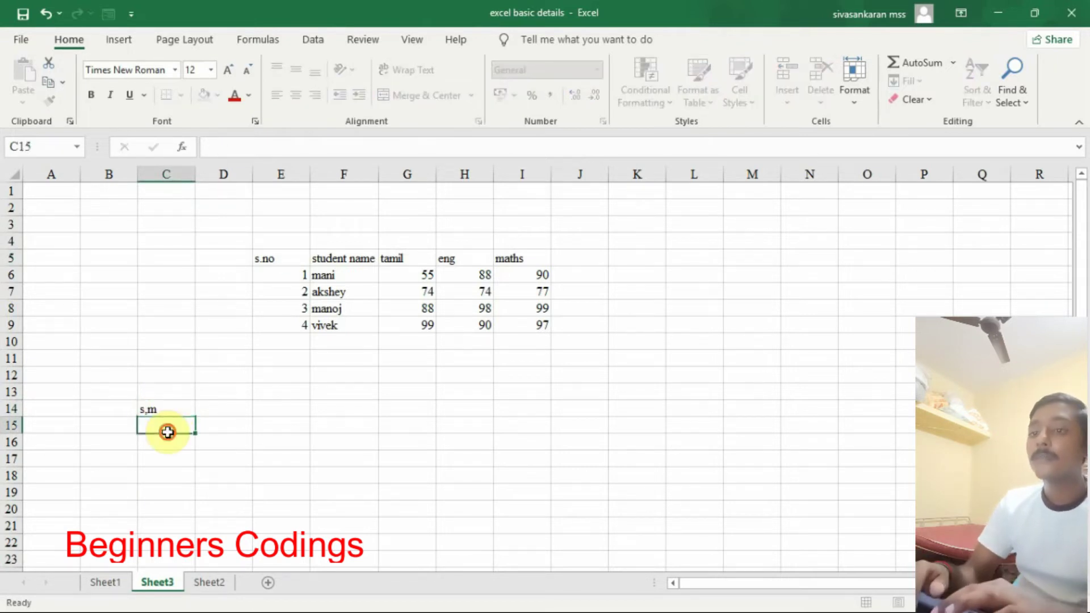
{"action": "left_click", "coordinate": [171, 407]}
{"action": "left_click", "coordinate": [261, 409]}
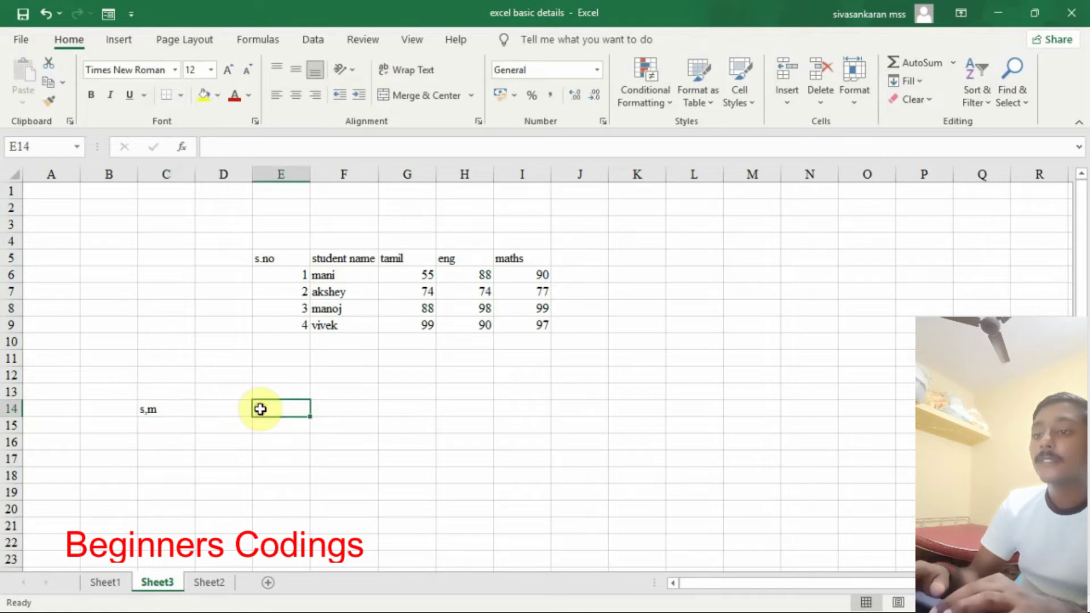
{"action": "type", "text": "34"}
{"action": "left_click", "coordinate": [238, 424]}
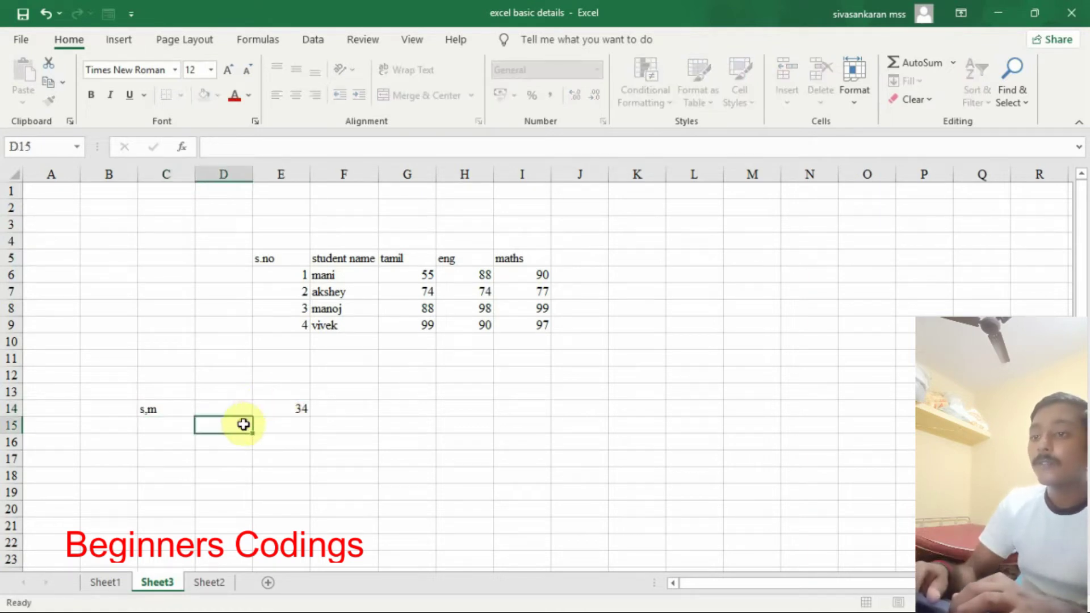
Step: Apply Top Align to the sample text in cell C14
{"action": "left_click", "coordinate": [147, 410]}
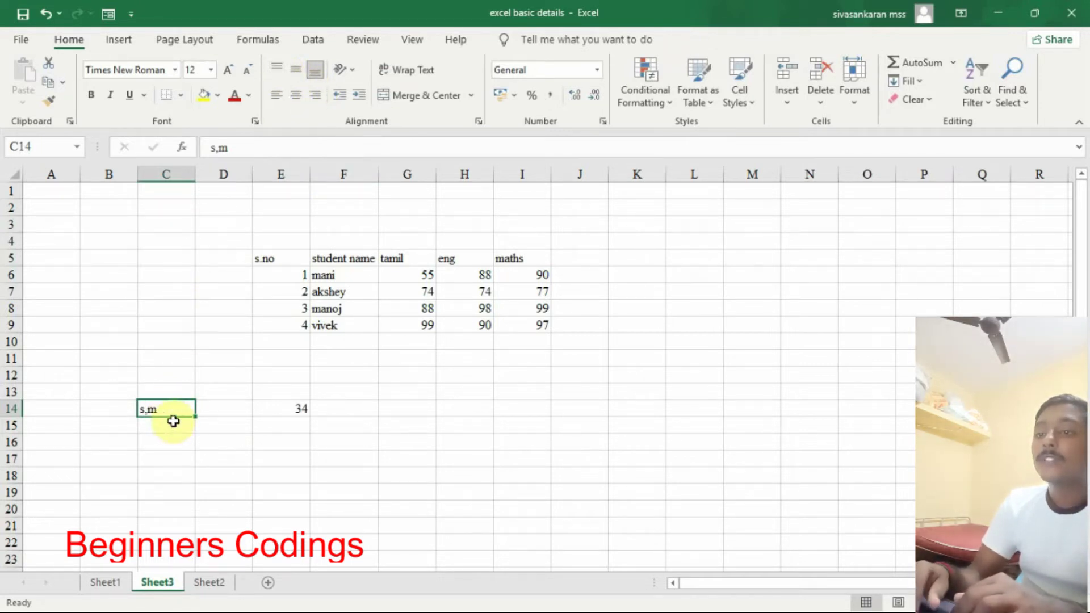
{"action": "left_click", "coordinate": [279, 71]}
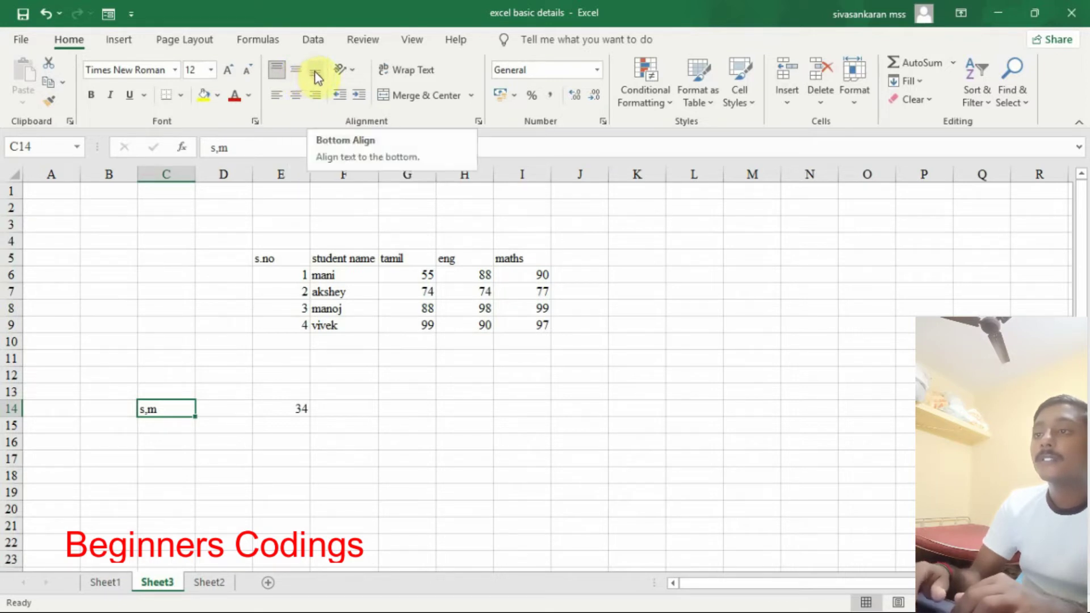
Step: Try center and right alignment on the sample text in cell C14, finishing with left alignment
{"action": "left_click", "coordinate": [296, 100]}
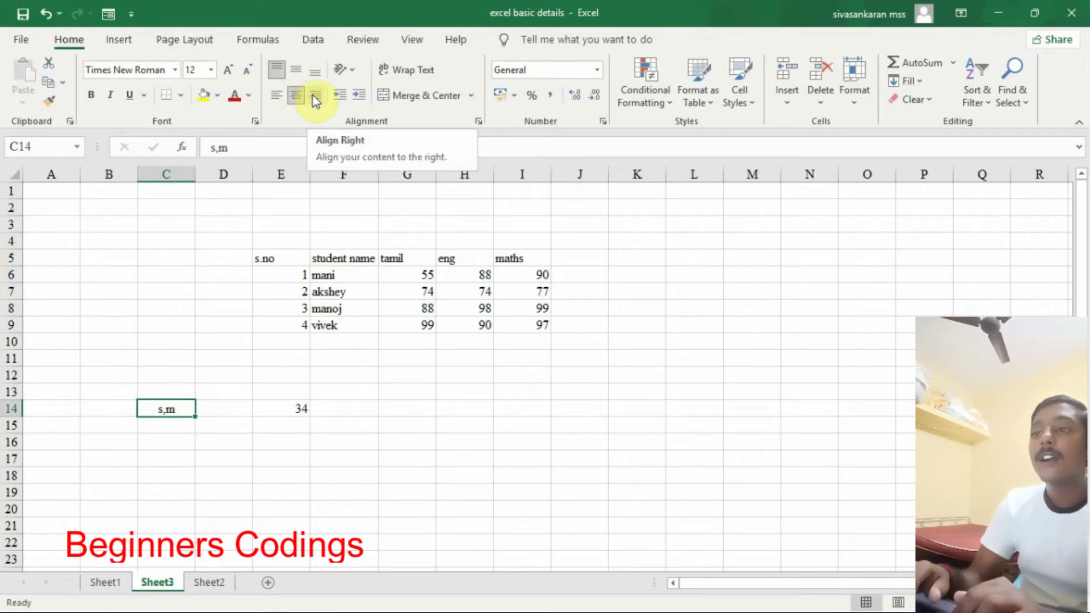
{"action": "left_click", "coordinate": [316, 99]}
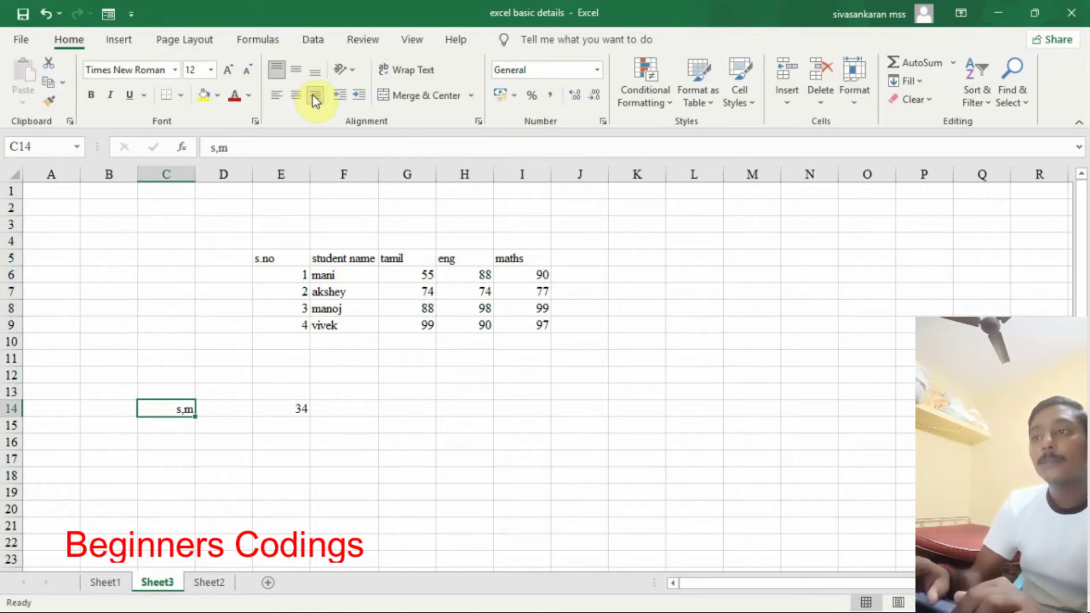
{"action": "left_click", "coordinate": [277, 98]}
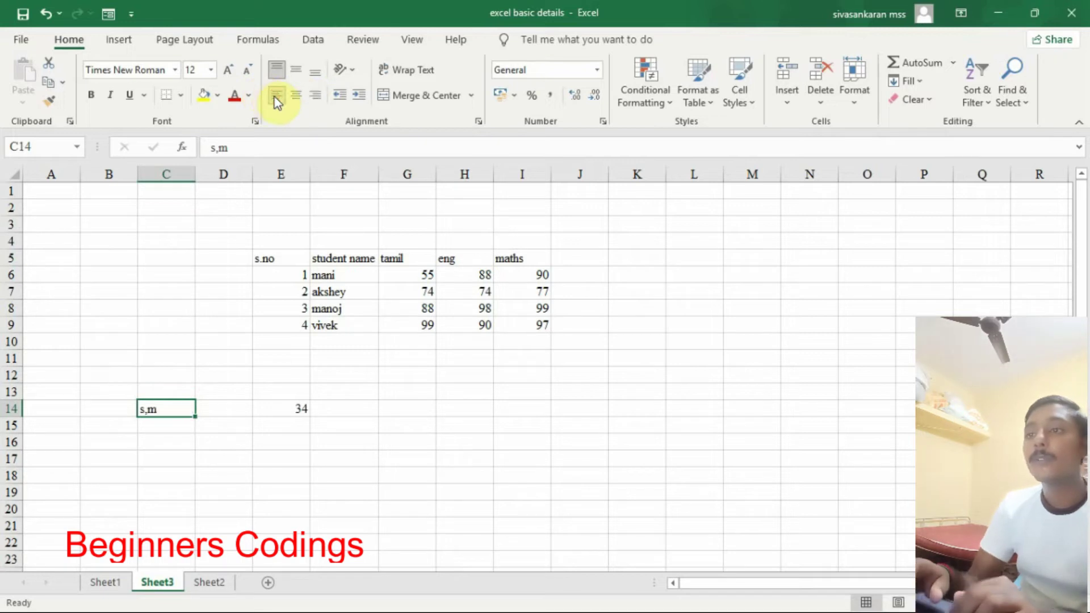
Step: Center the sample number in cell E14 horizontally, finishing with left alignment
{"action": "left_click", "coordinate": [288, 410]}
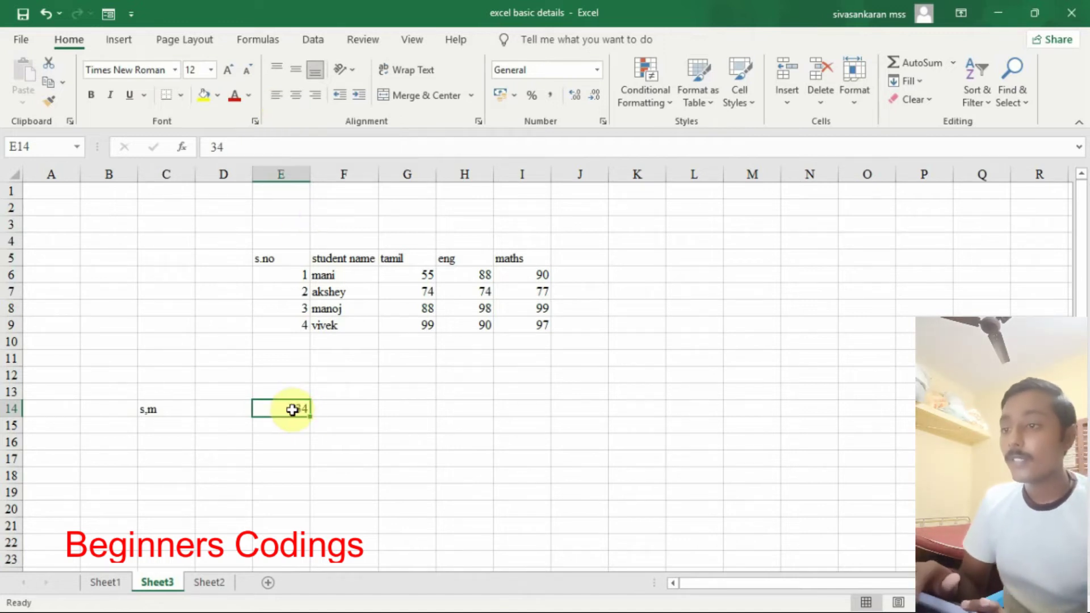
{"action": "left_click", "coordinate": [301, 98]}
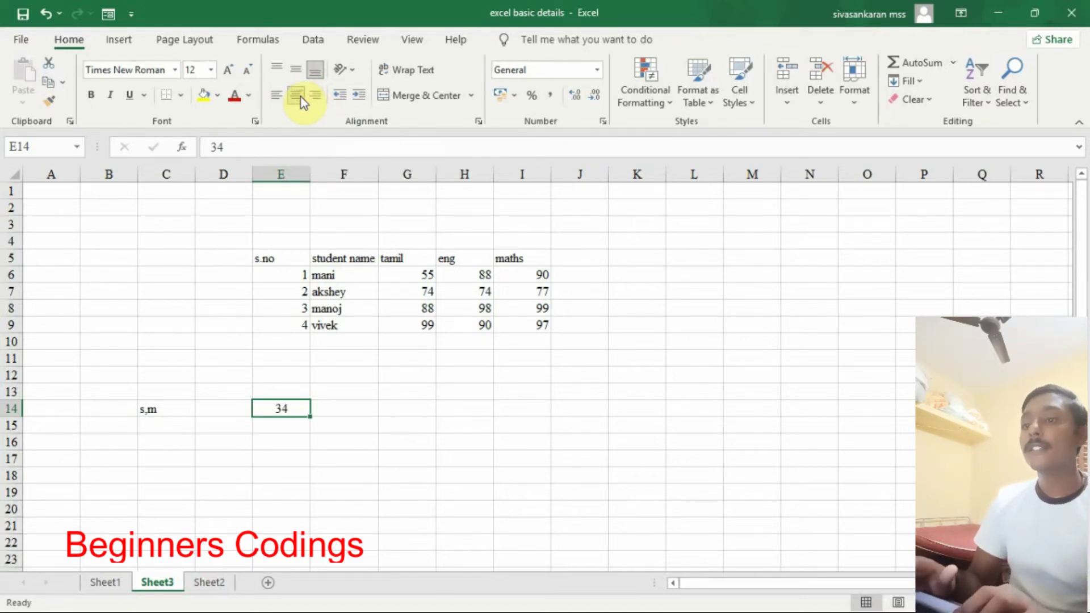
{"action": "left_click", "coordinate": [280, 95]}
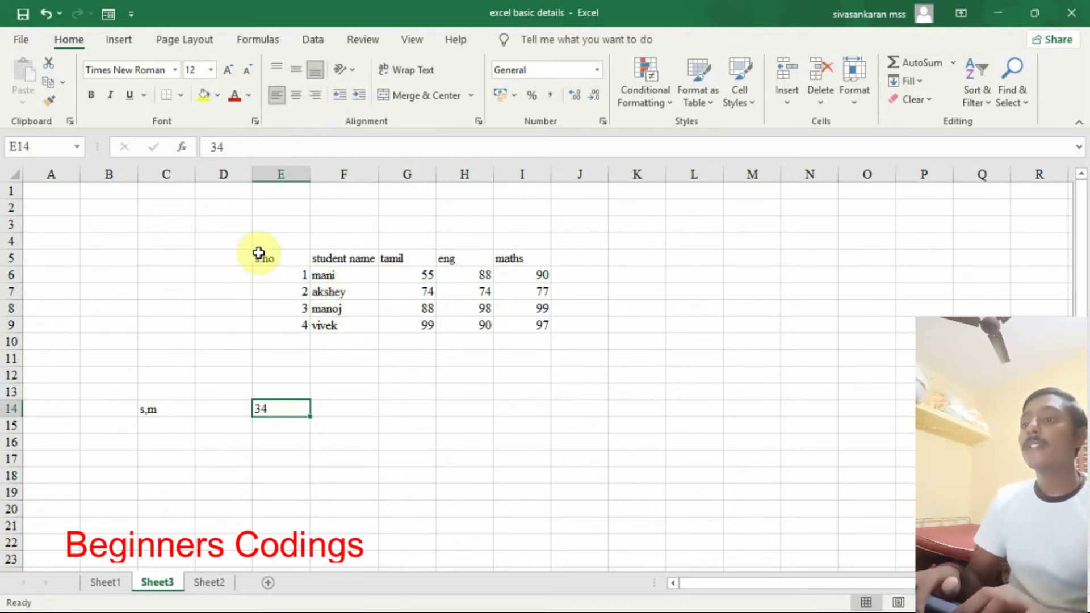
Step: Apply All Borders to the marks table E5:I9 and center its header row E5:I5 horizontally
{"action": "left_click_drag", "start_coordinate": [263, 259], "coordinate": [544, 325]}
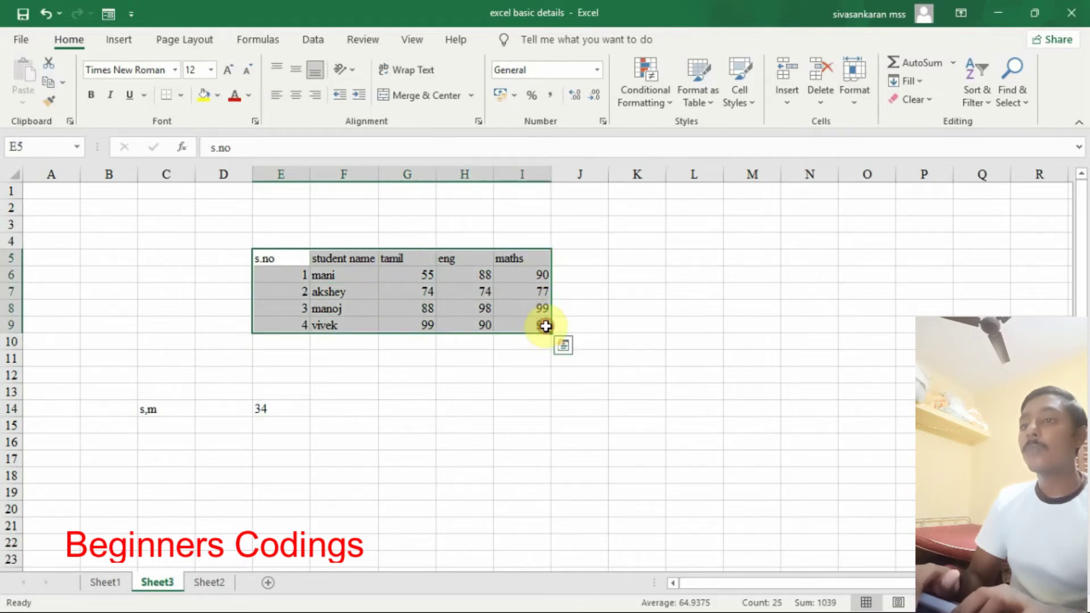
{"action": "left_click", "coordinate": [179, 98]}
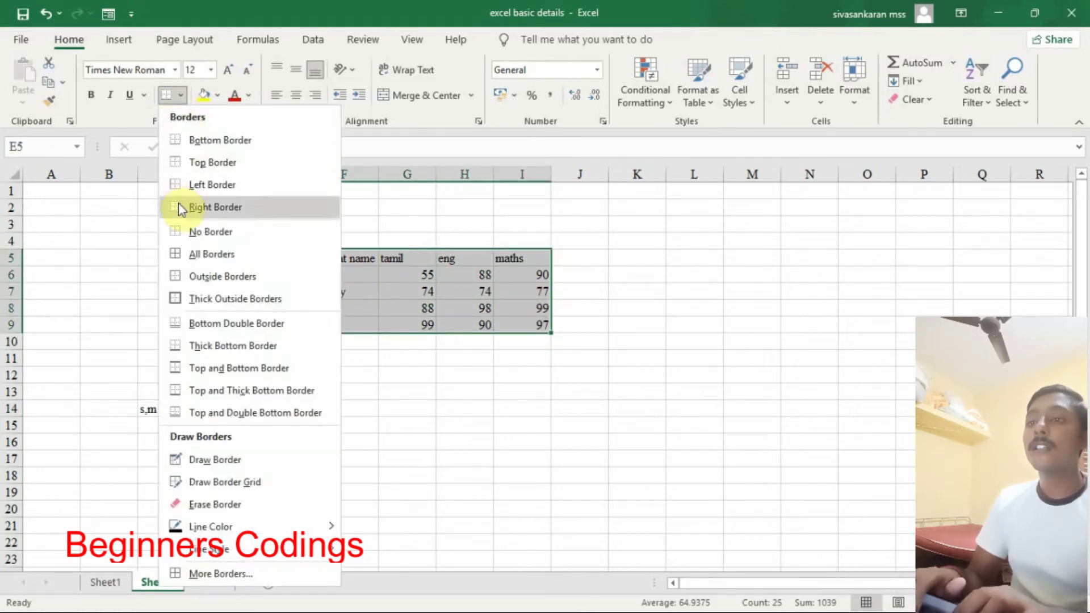
{"action": "left_click", "coordinate": [178, 253]}
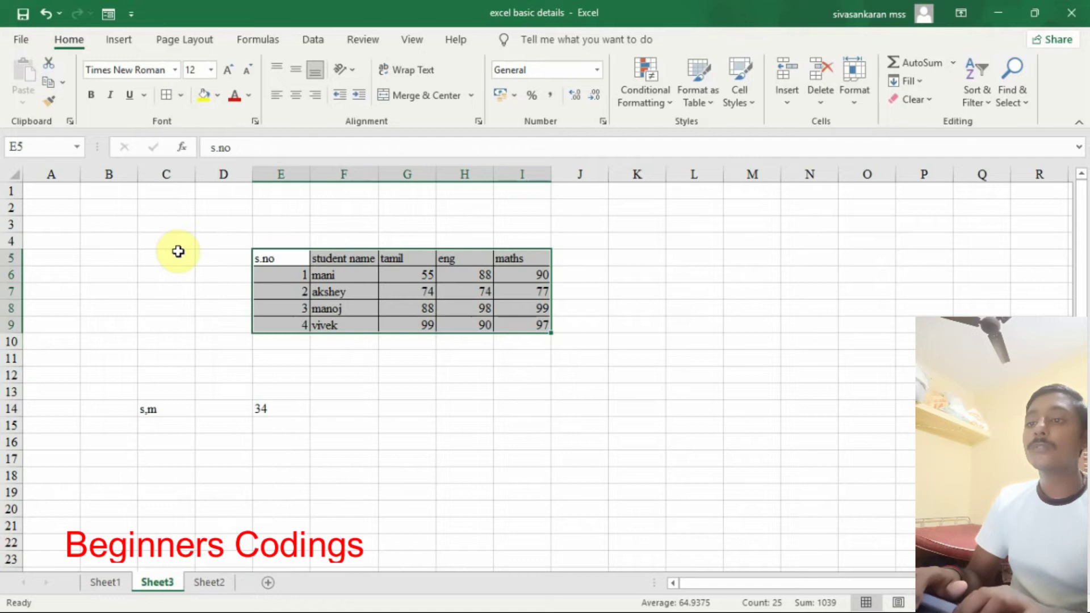
{"action": "left_click", "coordinate": [490, 362]}
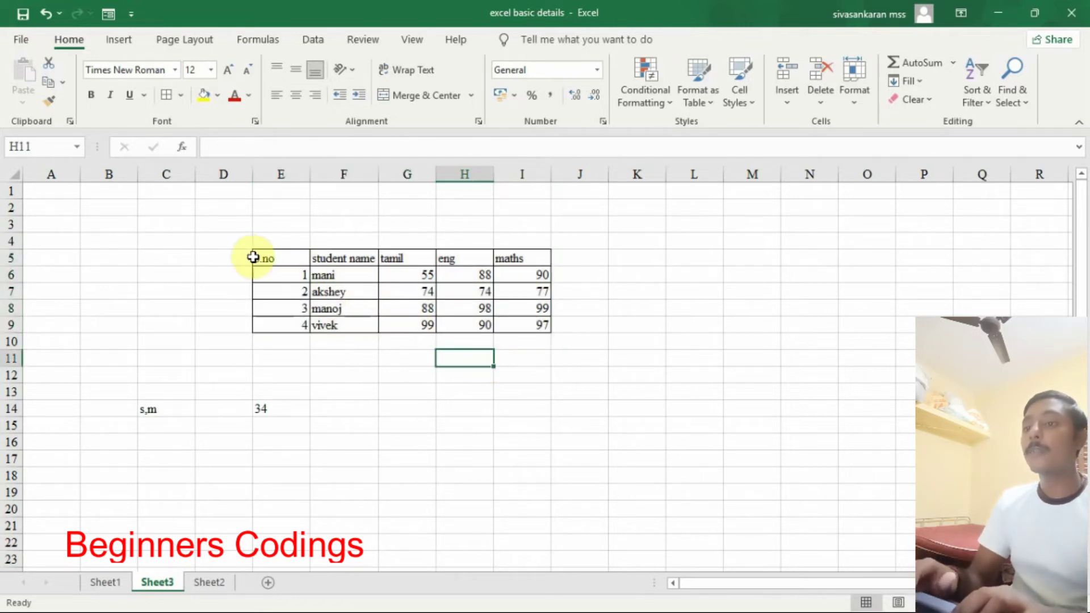
{"action": "left_click_drag", "start_coordinate": [255, 256], "coordinate": [514, 257]}
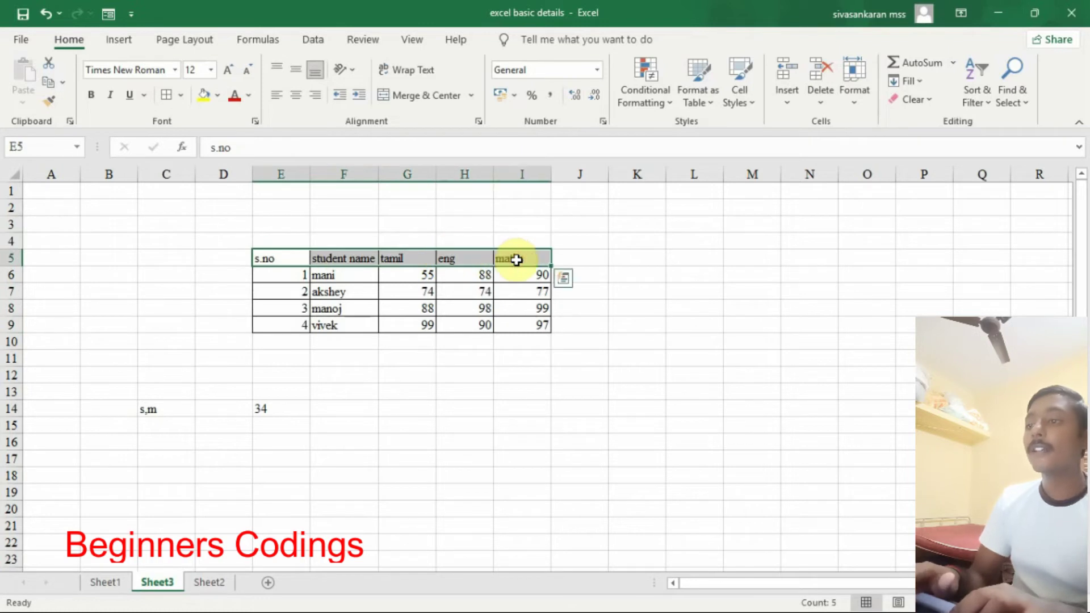
{"action": "left_click", "coordinate": [295, 93]}
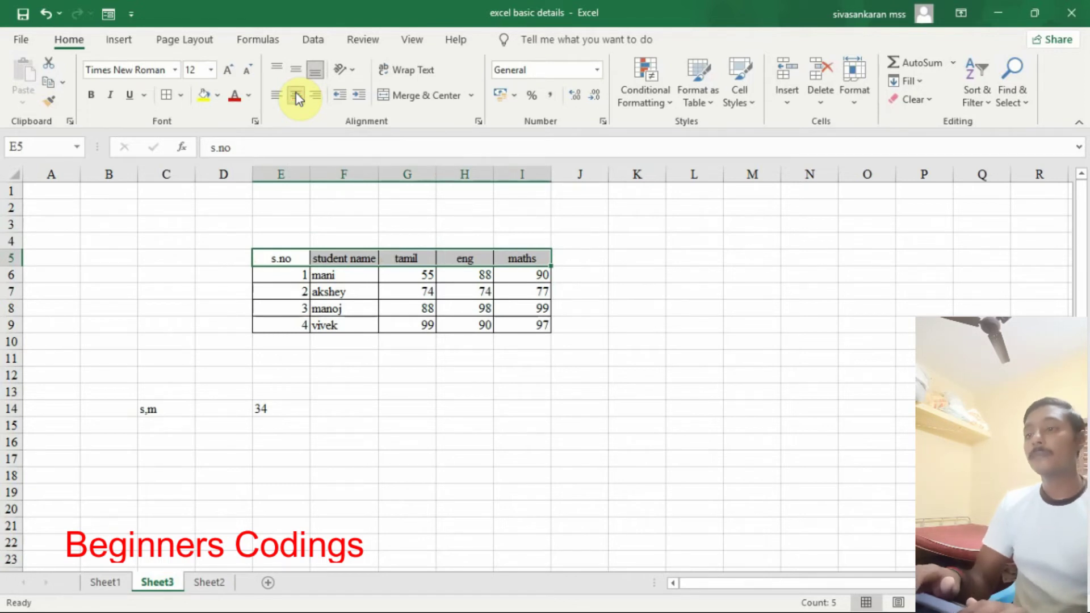
Step: Change the header in cell F5 to "student name and details" and wrap its text within the cell
{"action": "left_click", "coordinate": [370, 256]}
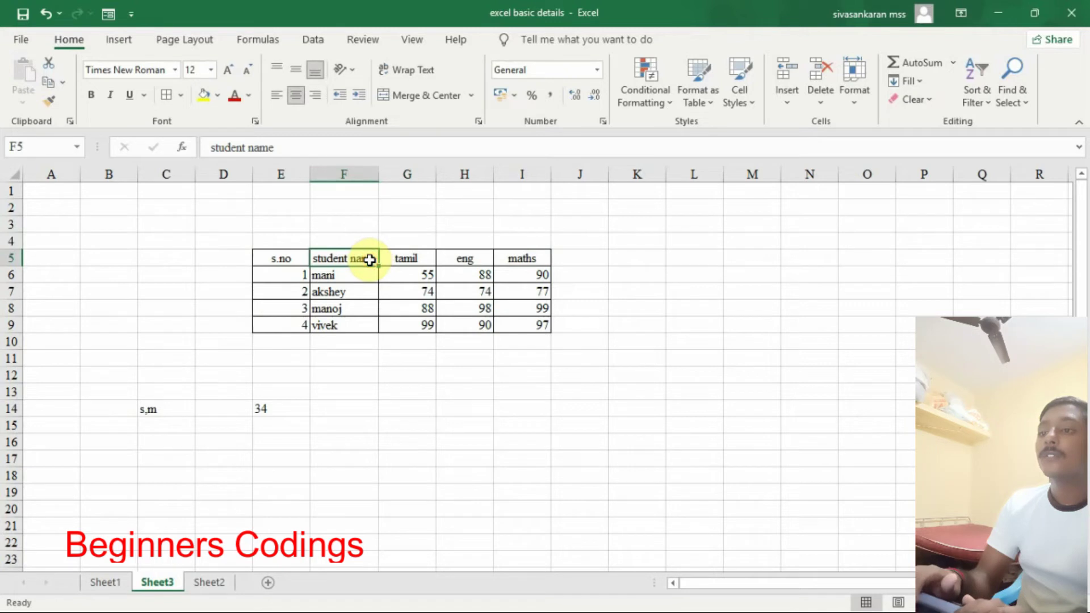
{"action": "left_click", "coordinate": [283, 147]}
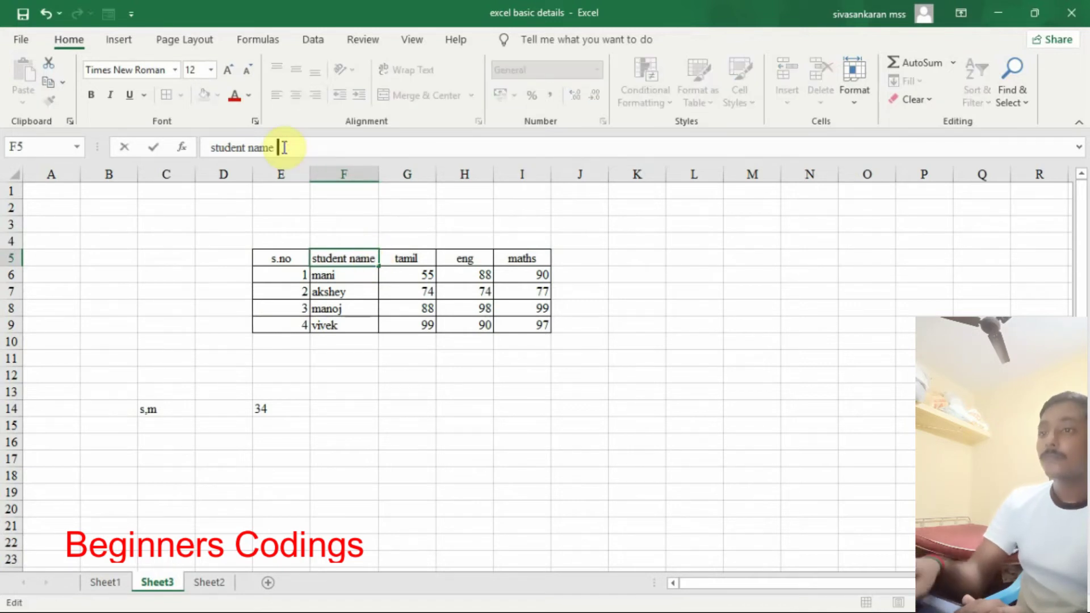
{"action": "type", "text": "and"}
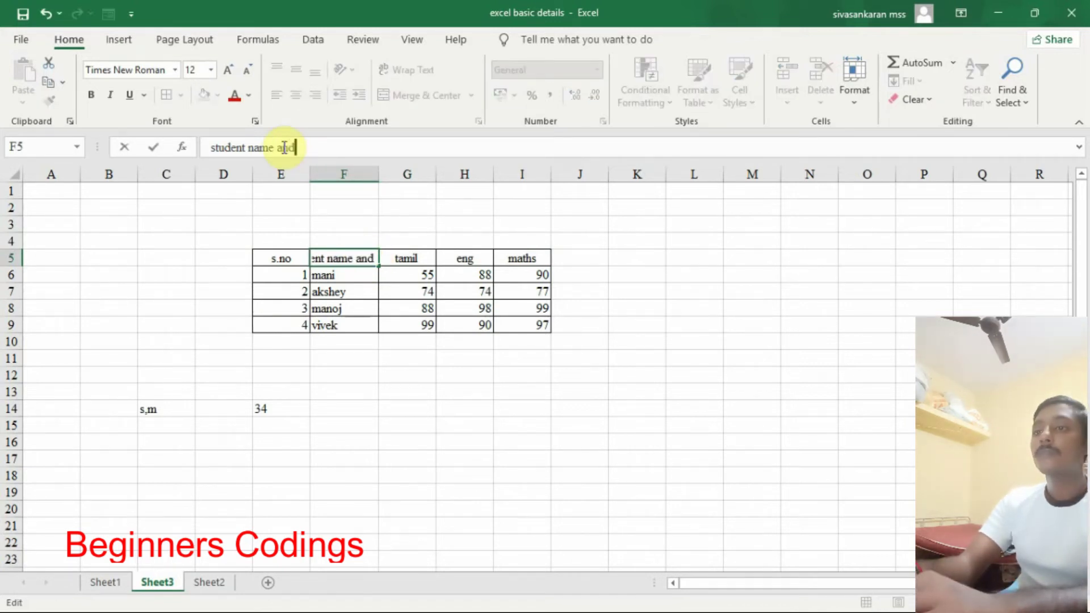
{"action": "type", "text": " details"}
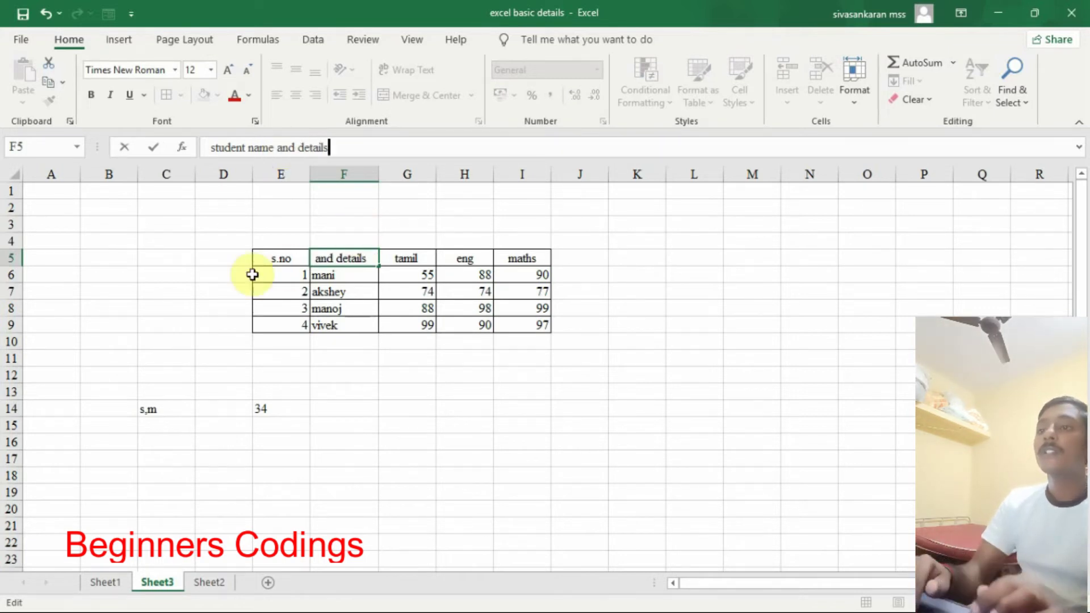
{"action": "left_click", "coordinate": [234, 274]}
{"action": "left_click", "coordinate": [353, 257]}
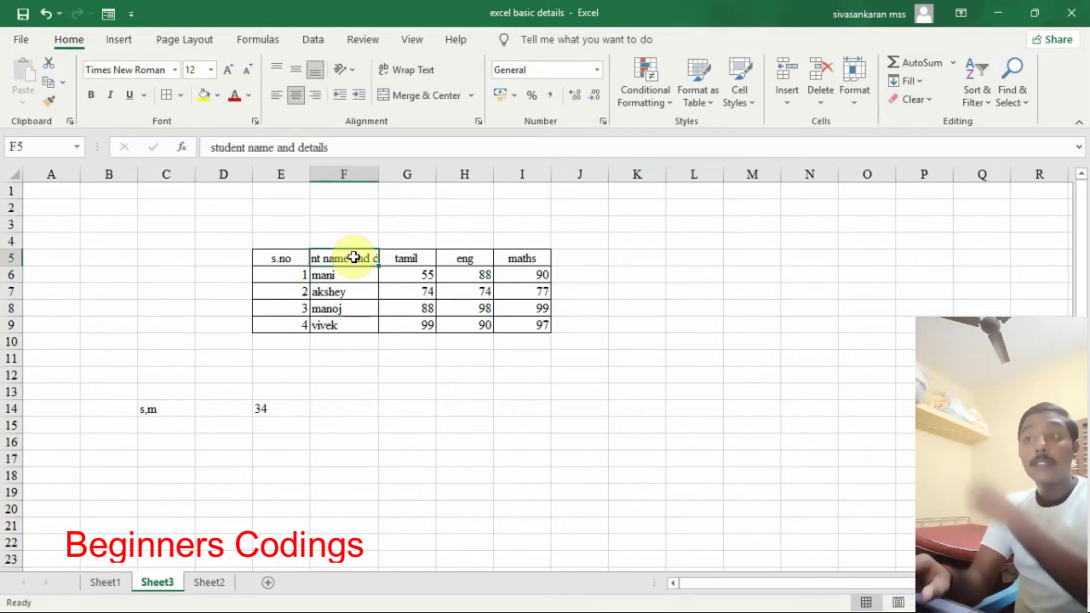
{"action": "left_click", "coordinate": [411, 67]}
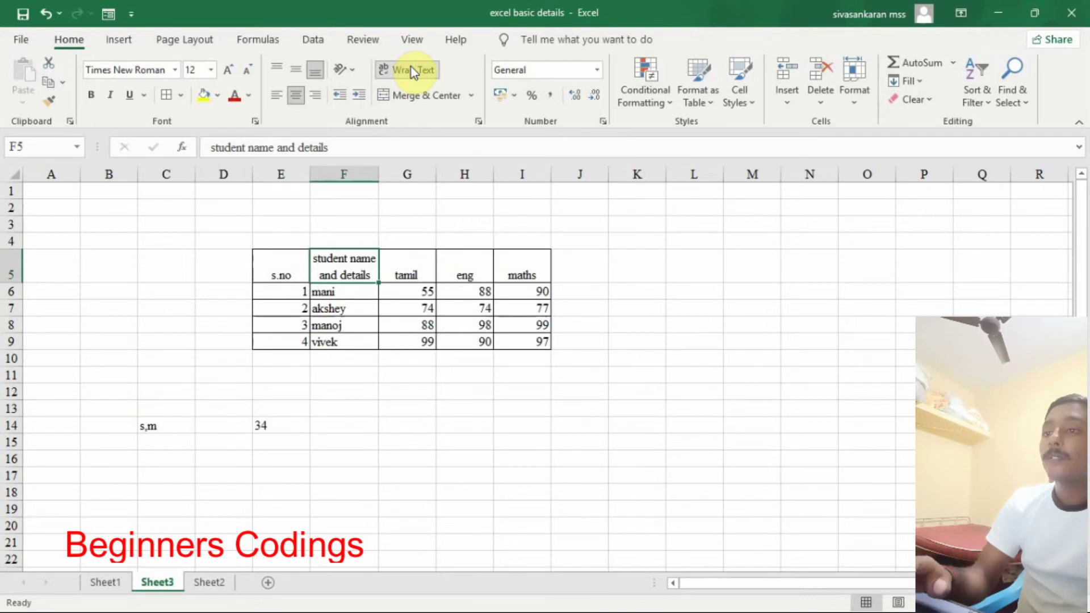
Step: Apply Middle Align to the table's header cells E5:I5
{"action": "left_click", "coordinate": [265, 277]}
{"action": "left_click", "coordinate": [404, 273]}
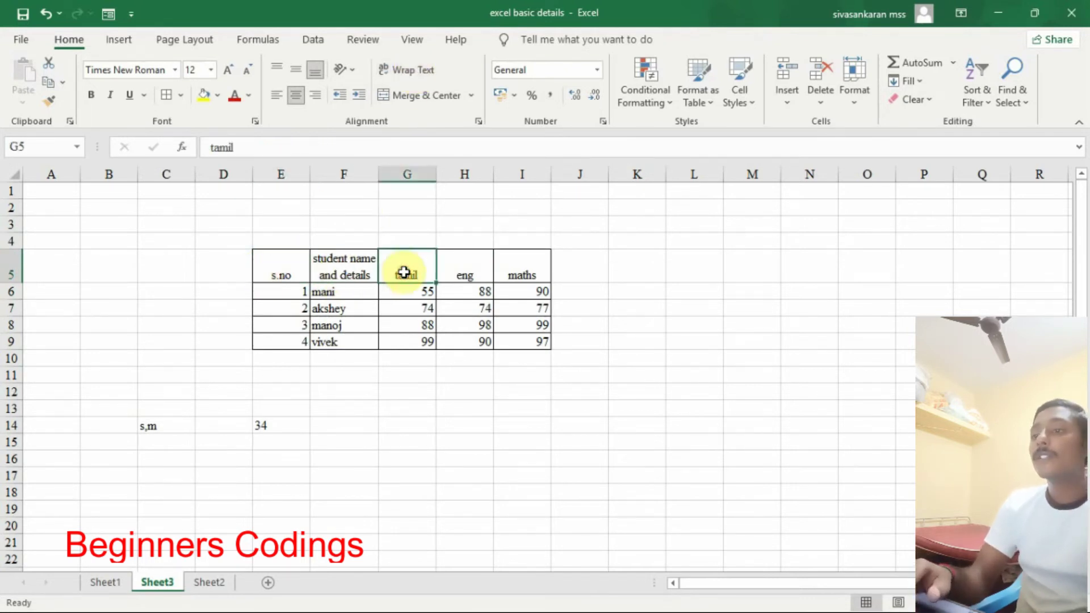
{"action": "left_click", "coordinate": [490, 273]}
{"action": "left_click", "coordinate": [528, 276]}
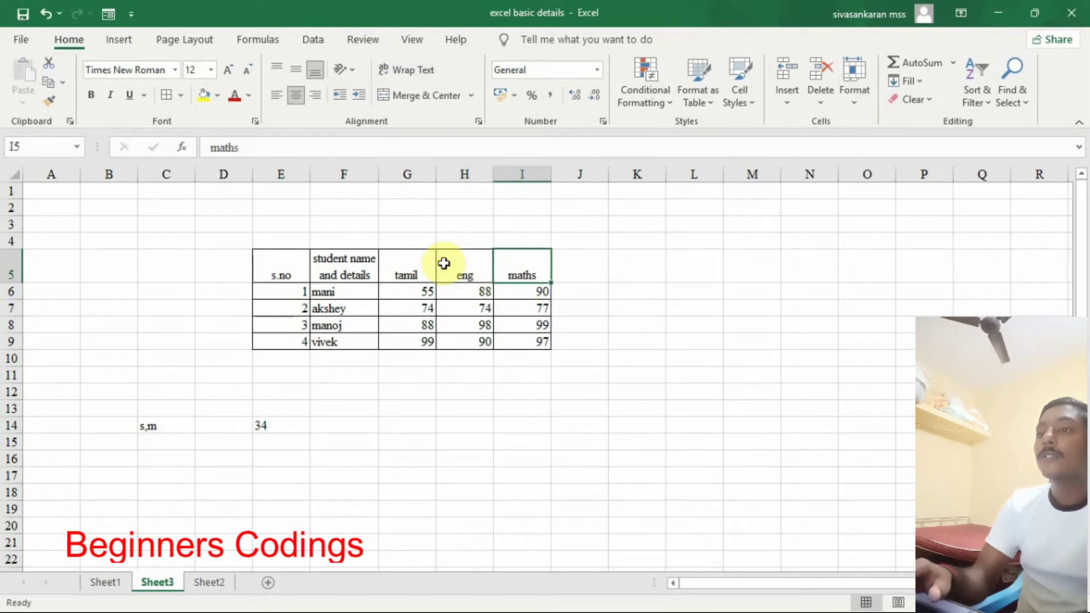
{"action": "left_click_drag", "start_coordinate": [276, 266], "coordinate": [515, 267]}
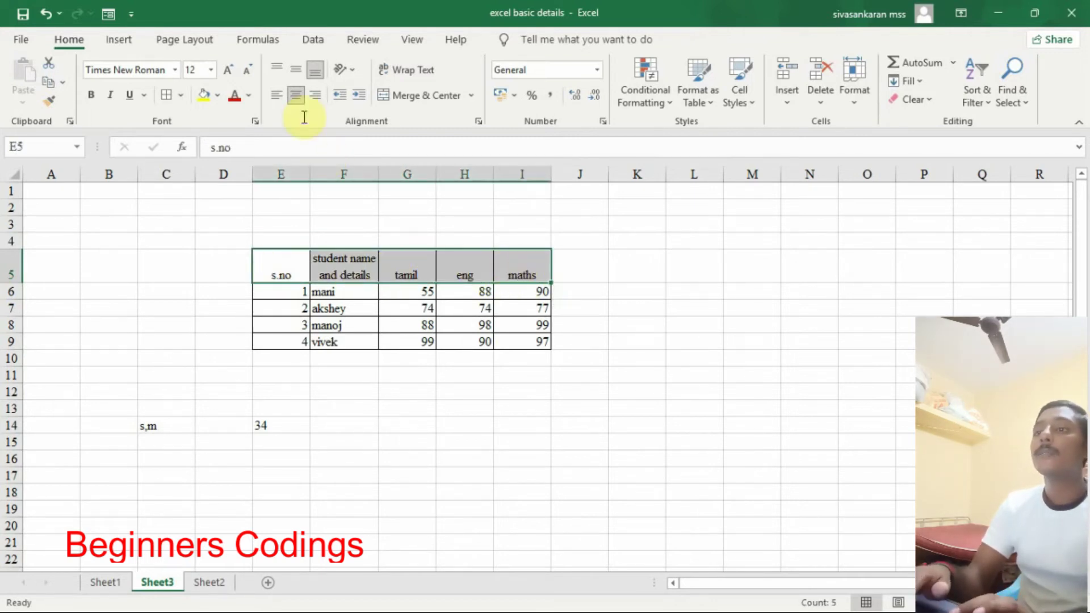
{"action": "left_click", "coordinate": [295, 94]}
{"action": "left_click", "coordinate": [295, 94]}
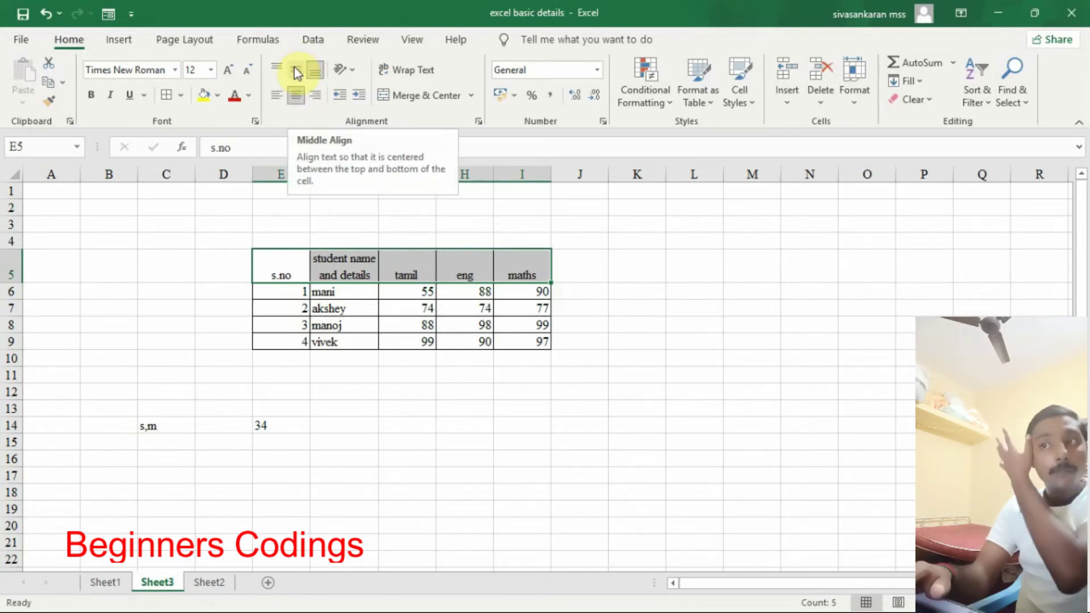
{"action": "left_click", "coordinate": [295, 71]}
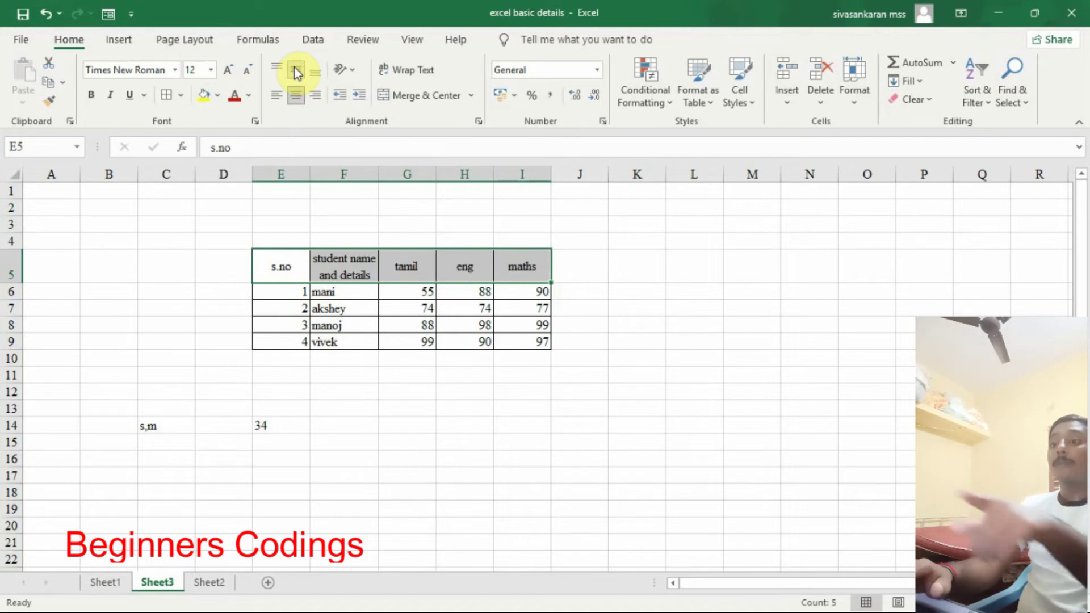
{"action": "left_click", "coordinate": [523, 374]}
Step: Center the student rows E6:I9 both vertically and horizontally using Middle Align and Center
{"action": "left_click", "coordinate": [294, 288]}
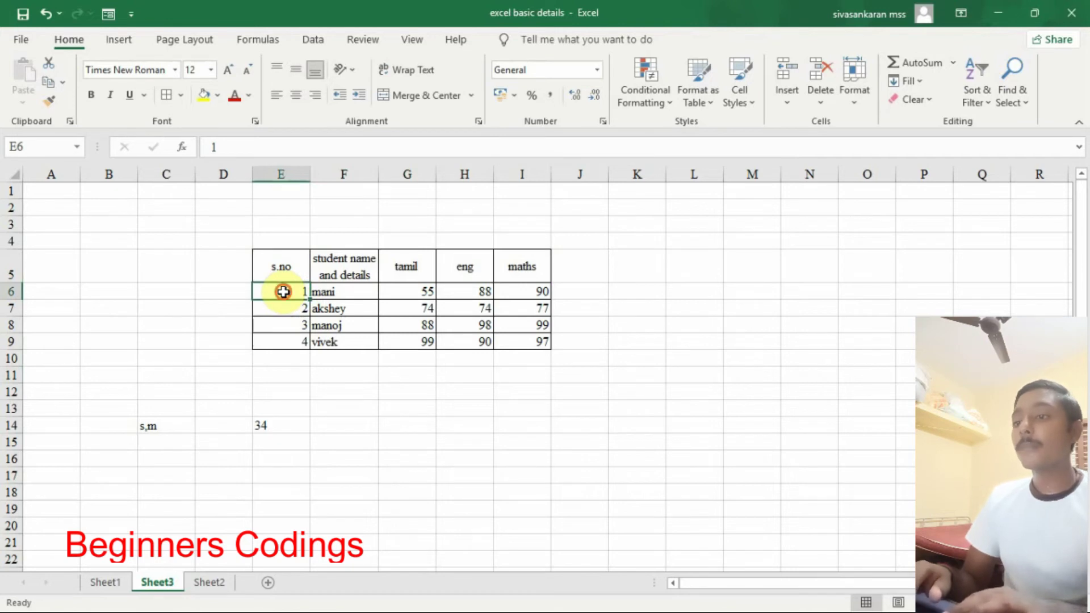
{"action": "left_click_drag", "start_coordinate": [284, 291], "coordinate": [520, 343]}
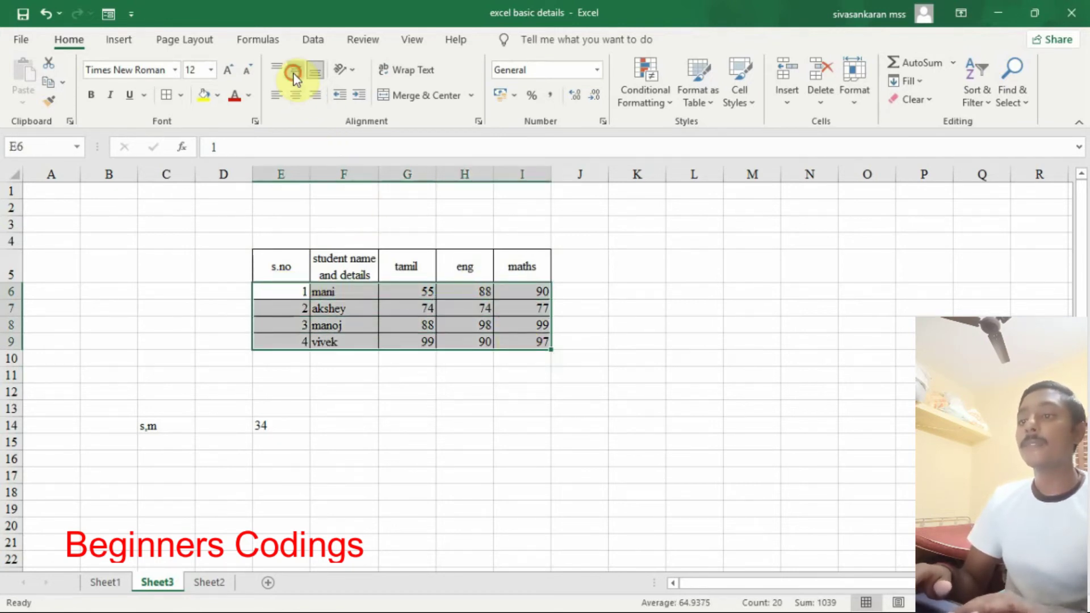
{"action": "left_click", "coordinate": [296, 94]}
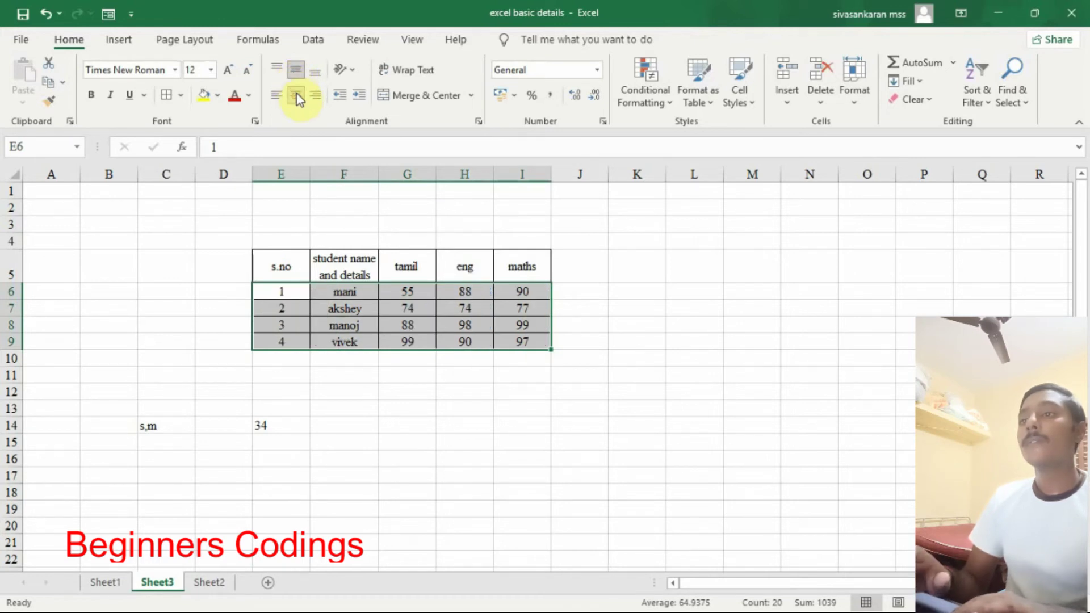
{"action": "left_click", "coordinate": [586, 325]}
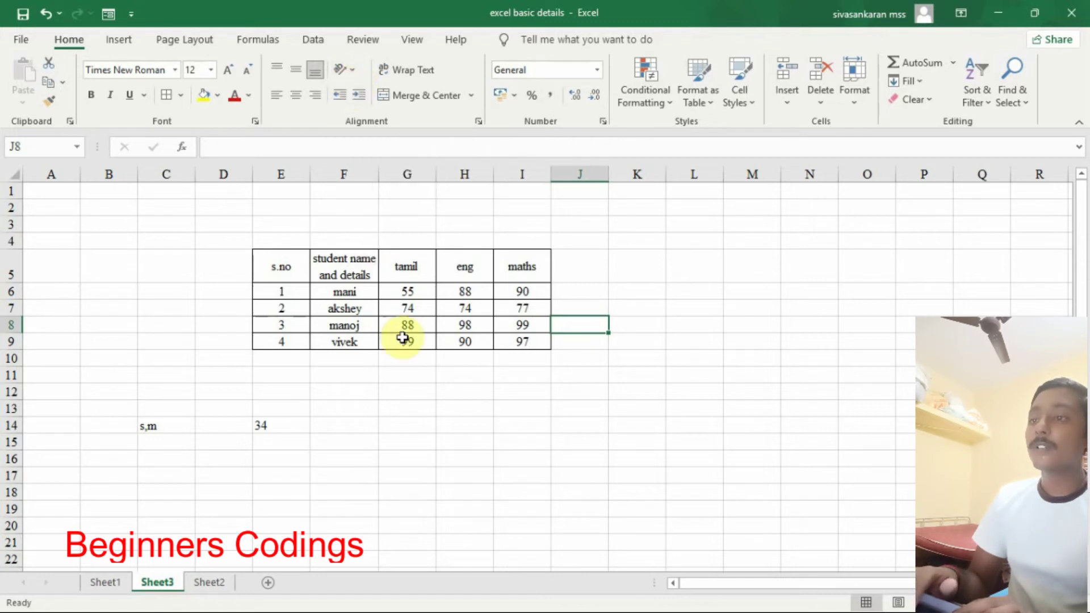
Step: Try the Angle Counterclockwise and Angle Clockwise orientations on the subject headers in G5:I5
{"action": "left_click", "coordinate": [403, 267]}
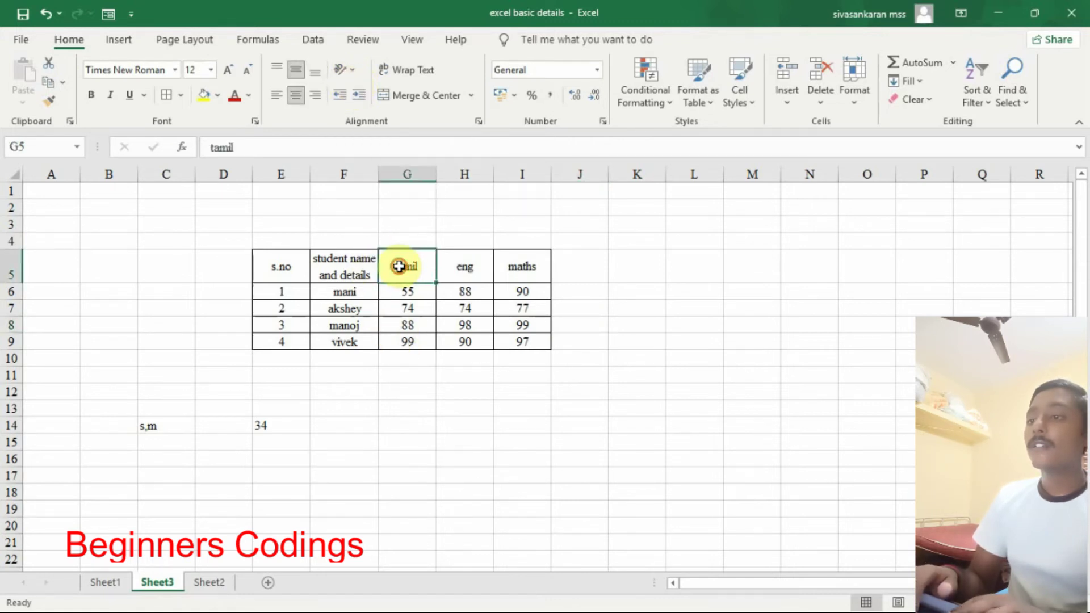
{"action": "left_click_drag", "start_coordinate": [403, 266], "coordinate": [514, 267]}
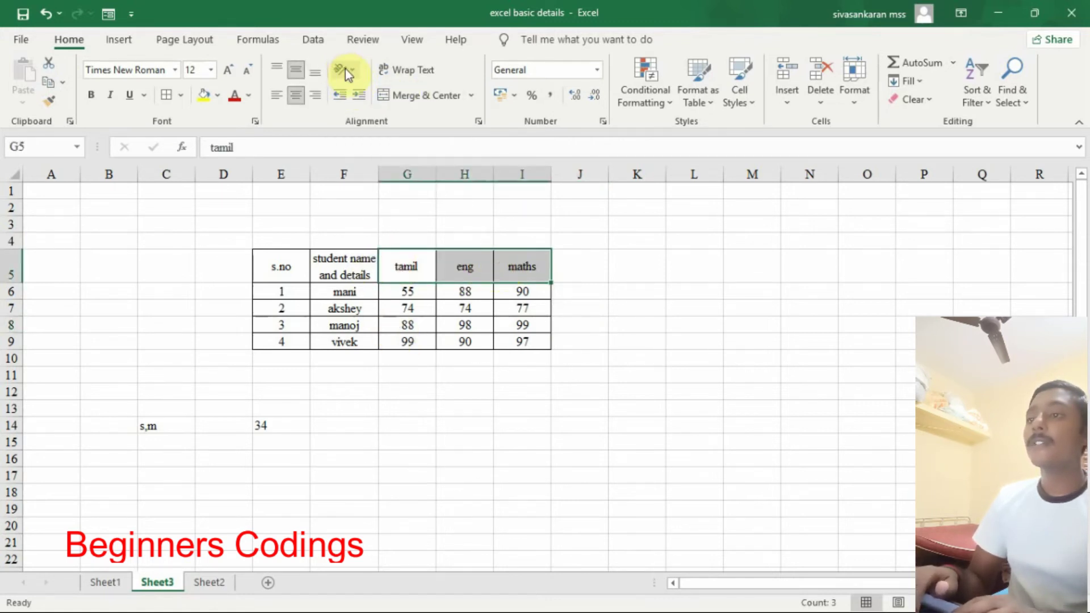
{"action": "left_click", "coordinate": [345, 69]}
{"action": "left_click", "coordinate": [352, 97]}
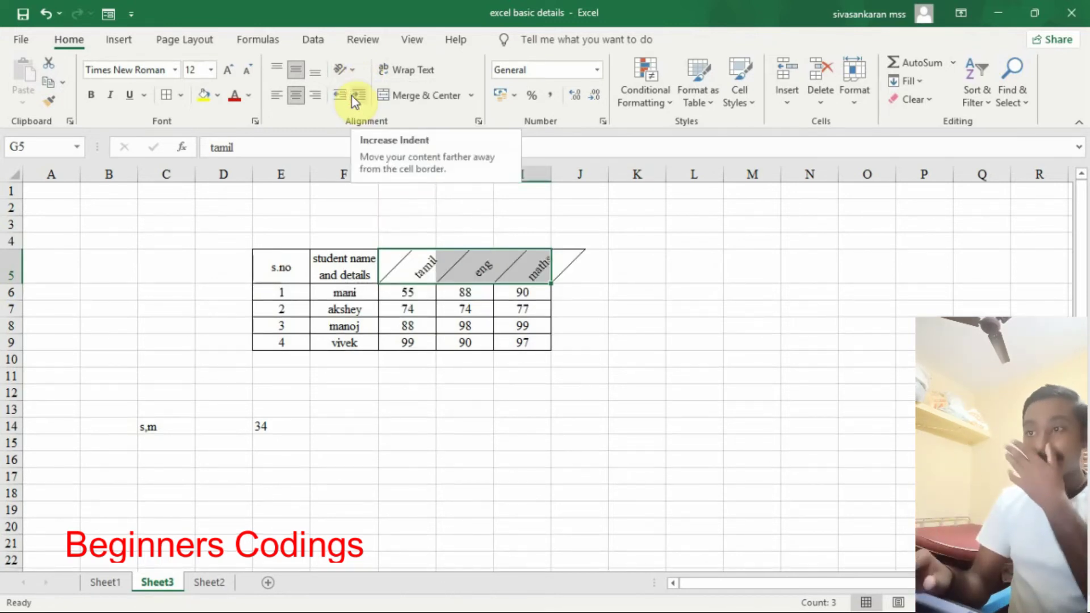
{"action": "left_click", "coordinate": [348, 71]}
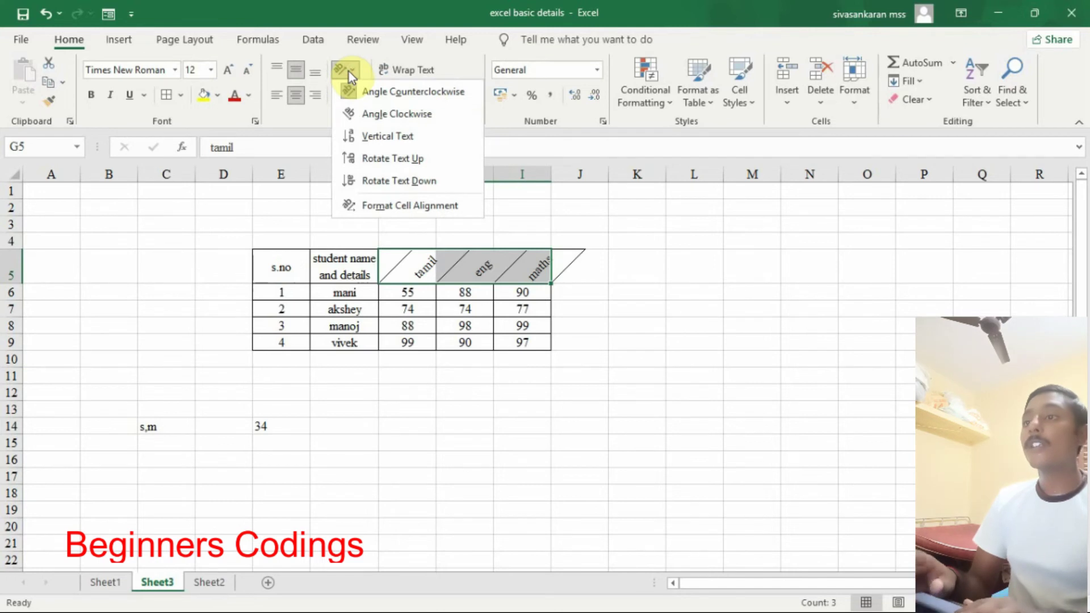
{"action": "left_click", "coordinate": [375, 117]}
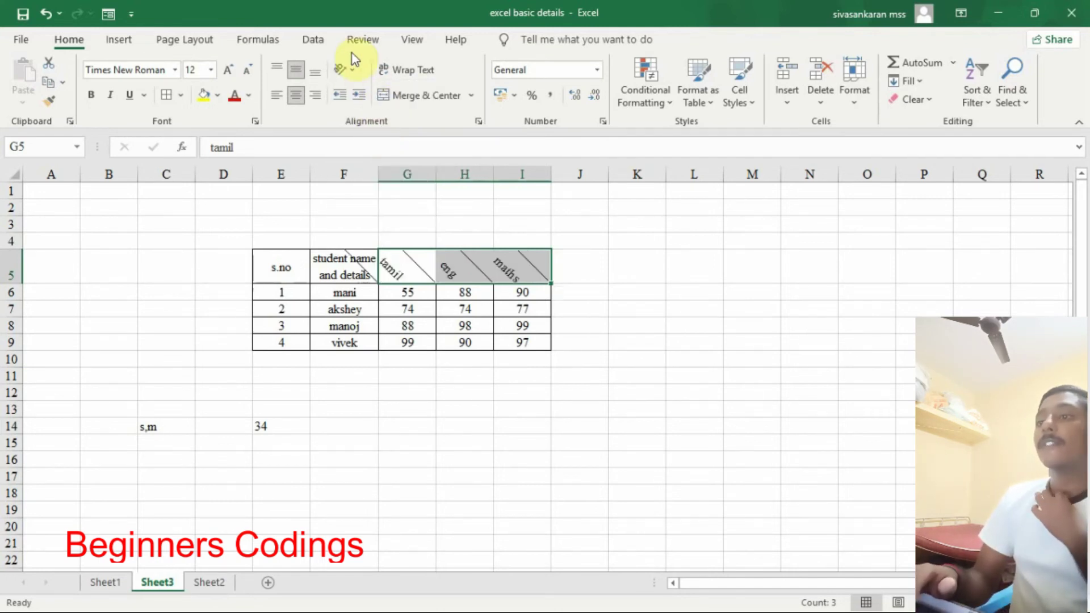
Step: Set the tamil, eng and maths headers in G5:I5 to Vertical Text orientation
{"action": "left_click", "coordinate": [348, 71]}
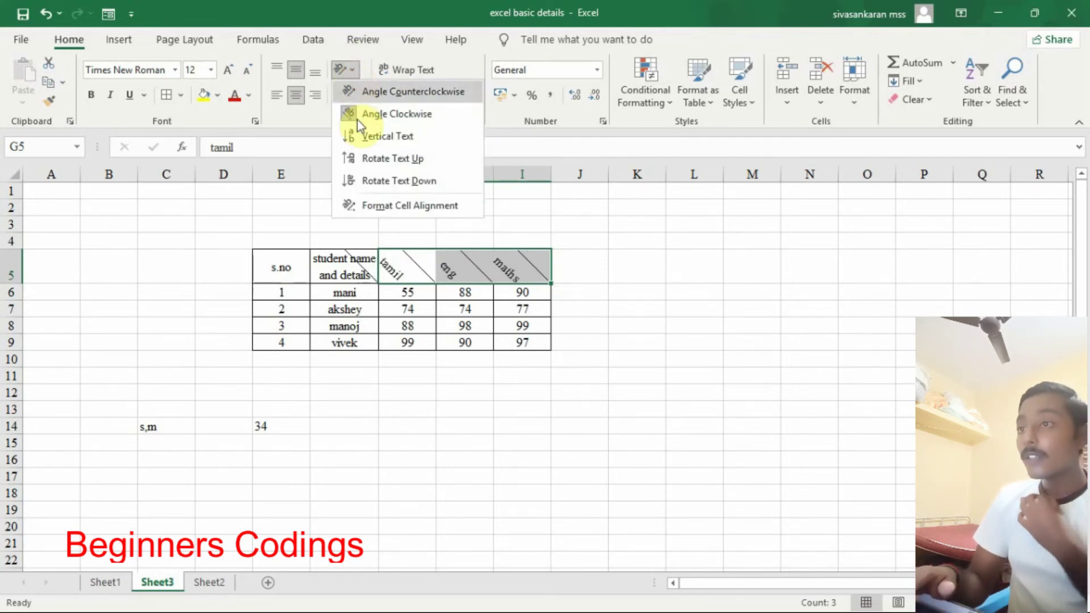
{"action": "left_click", "coordinate": [358, 139]}
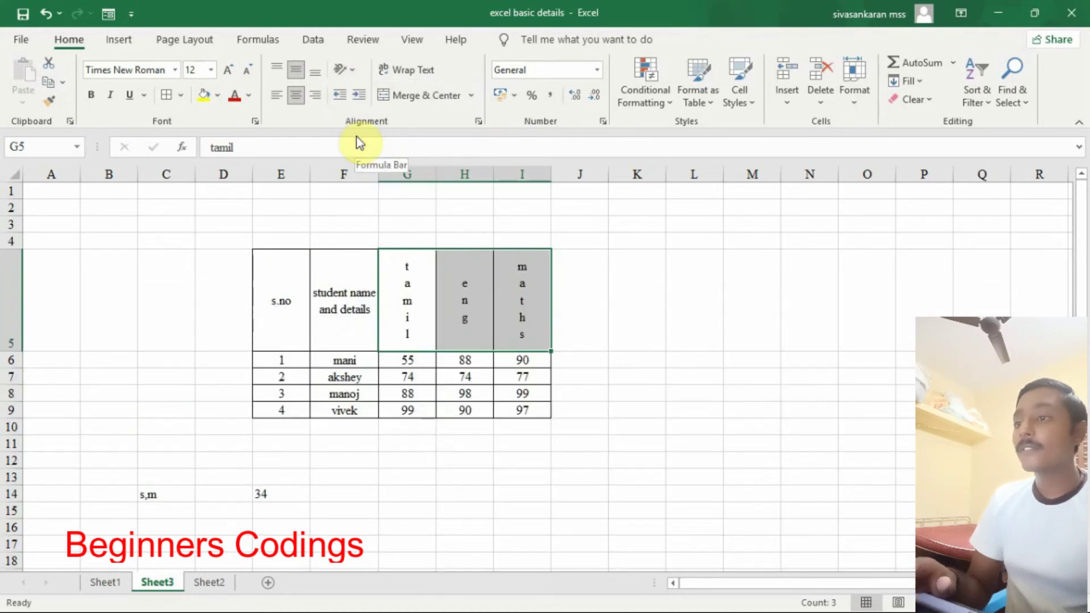
Step: Try the Rotate Text Up and Rotate Text Down orientations on the subject headers in G5:I5
{"action": "left_click", "coordinate": [353, 70]}
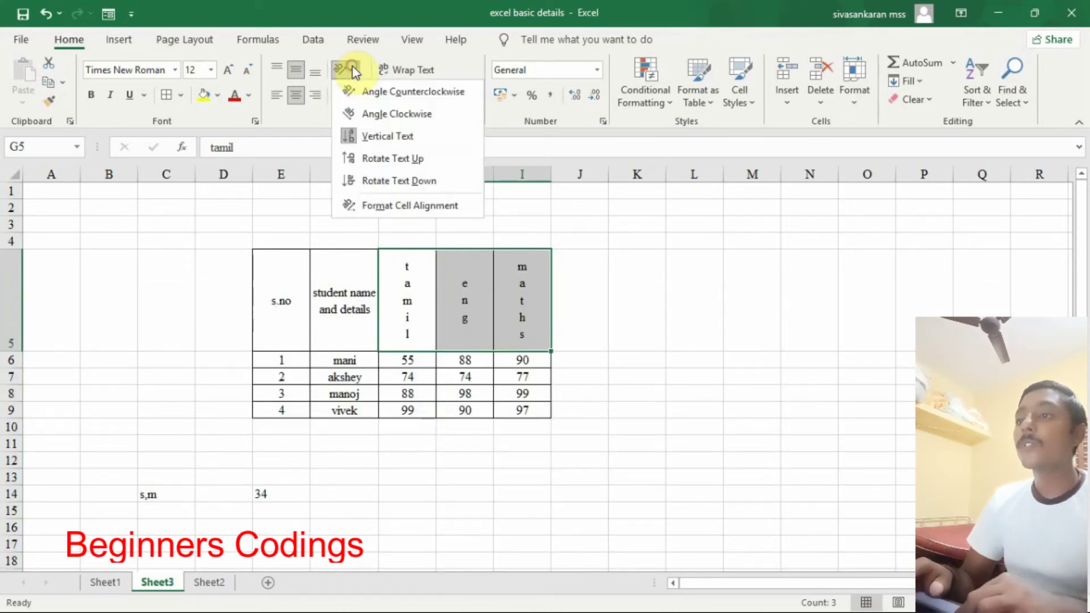
{"action": "left_click", "coordinate": [363, 162]}
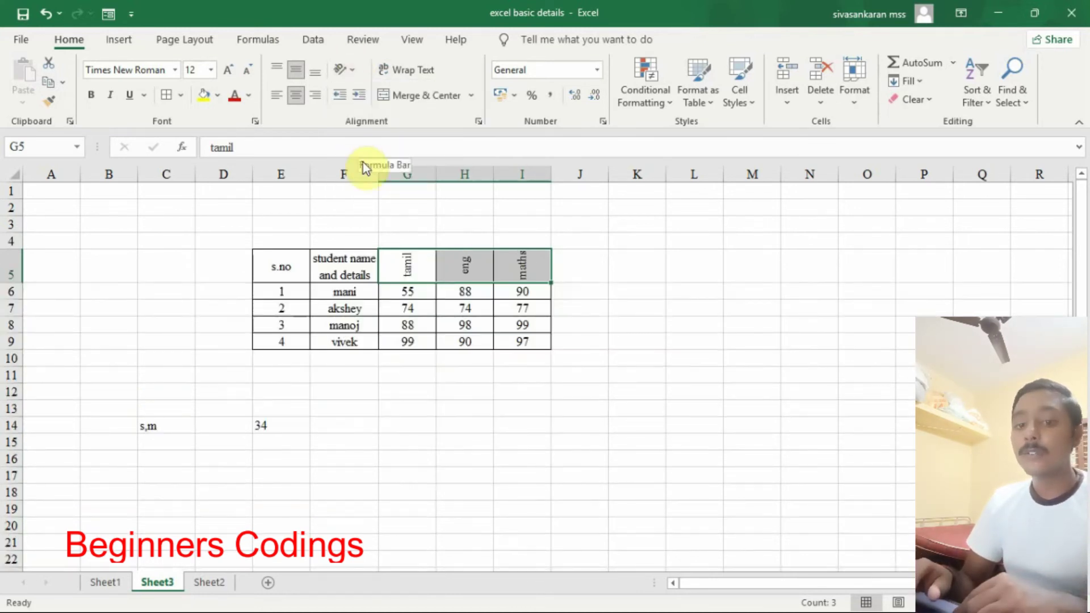
{"action": "left_click", "coordinate": [349, 70]}
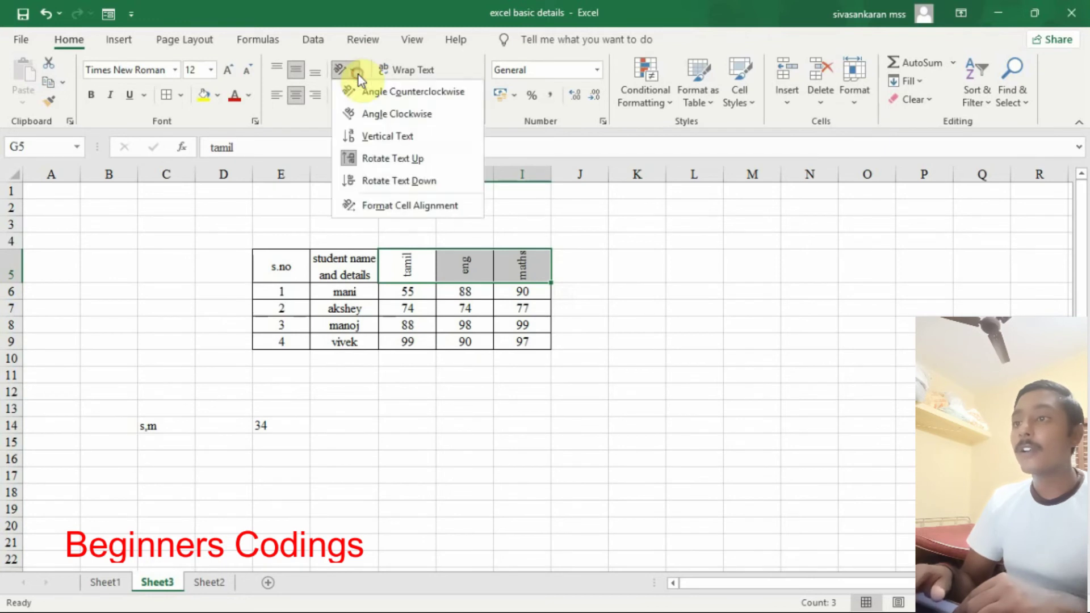
{"action": "left_click", "coordinate": [385, 181]}
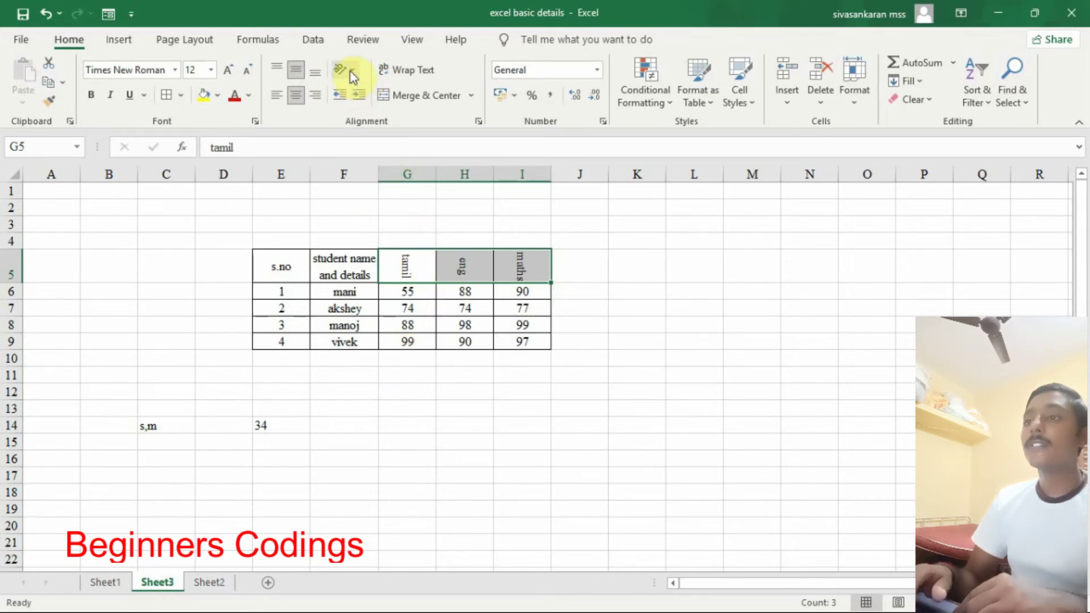
Step: Undo all the text orientation changes on the subject headers in G5:I5, back to horizontal text
{"action": "key", "text": "ctrl+z"}
{"action": "key", "text": "ctrl+z"}
{"action": "key", "text": "ctrl+z"}
{"action": "key", "text": "ctrl+z"}
{"action": "key", "text": "ctrl+z"}
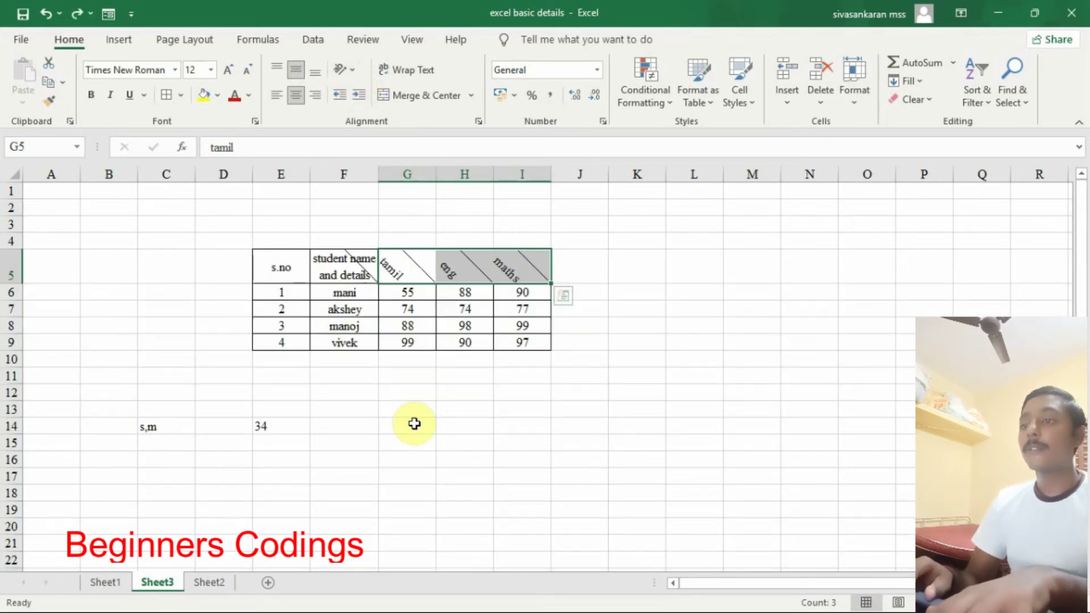
{"action": "left_click", "coordinate": [500, 426]}
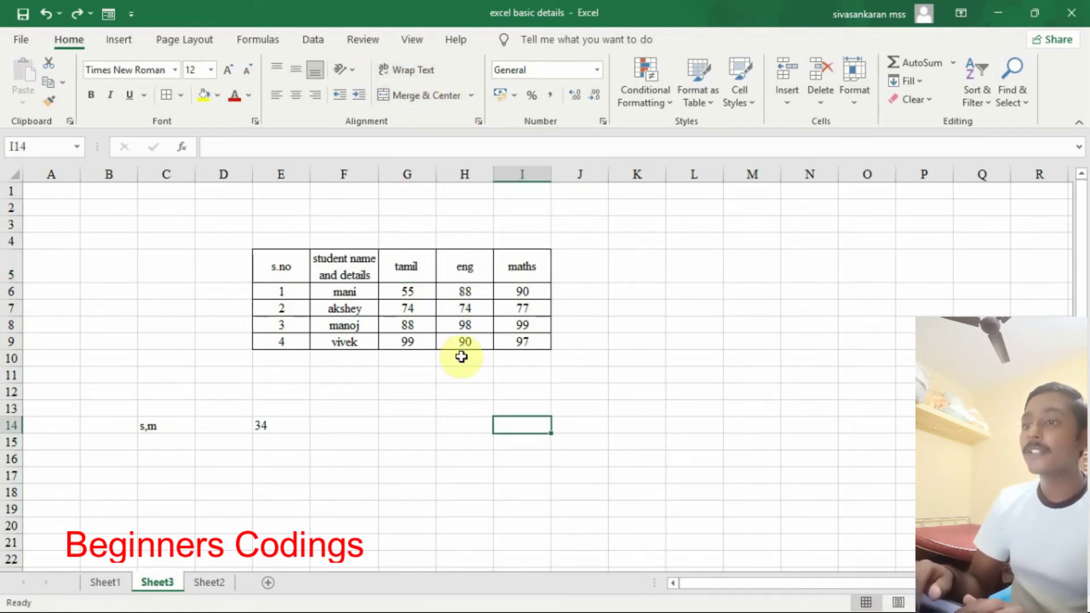
Step: Enter the long sample text "jdskljfjsdlkfjskfjslkfjkfjlksdj" in cell F14
{"action": "left_click", "coordinate": [365, 419]}
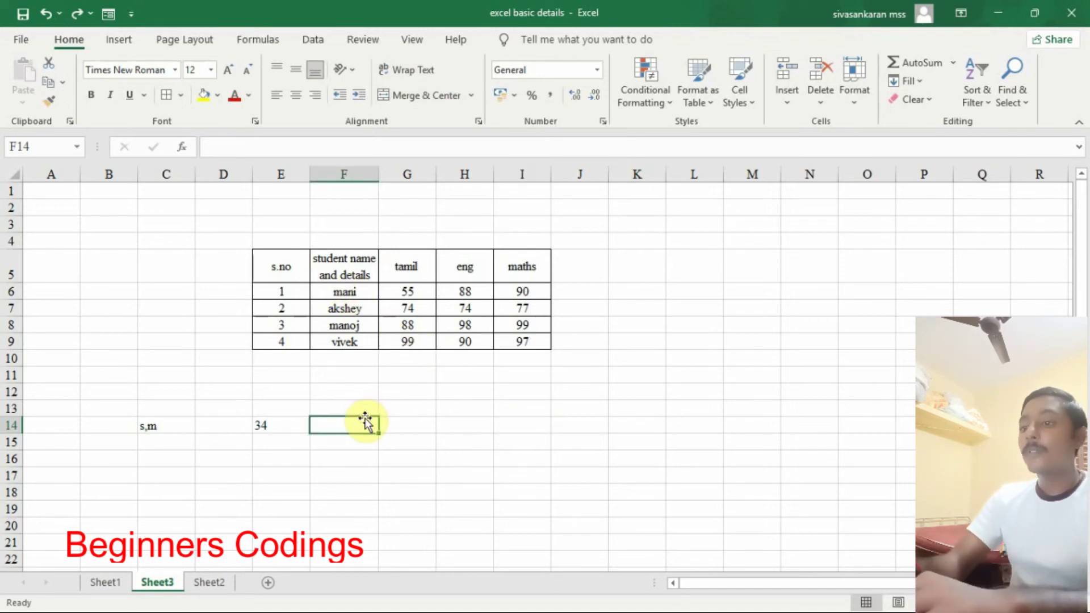
{"action": "type", "text": "jdskljfjsdlkfjskfjslkfjkfjlksdj"}
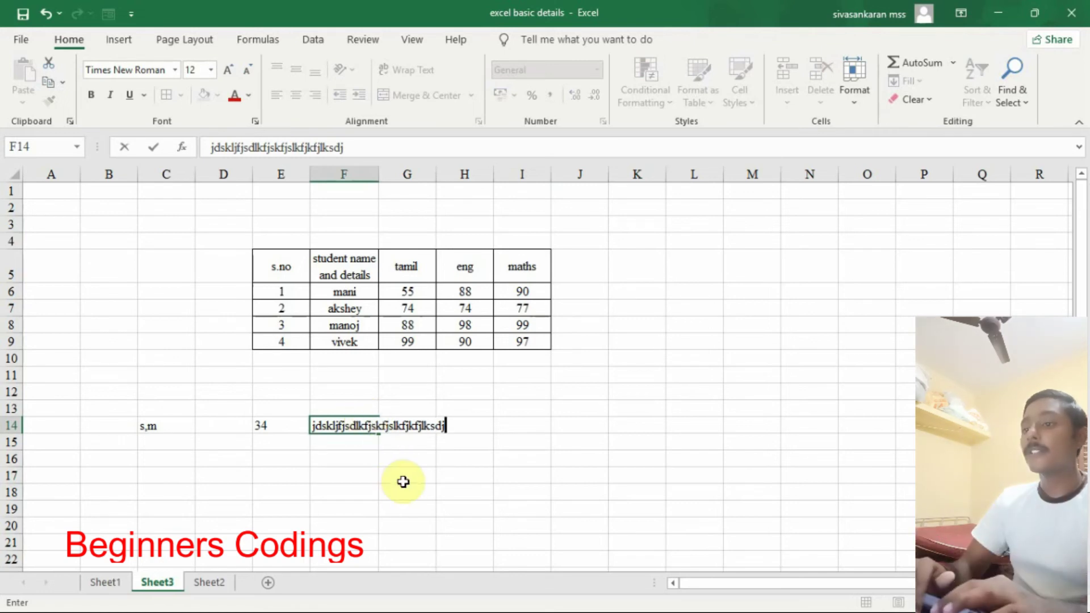
{"action": "left_click", "coordinate": [404, 482]}
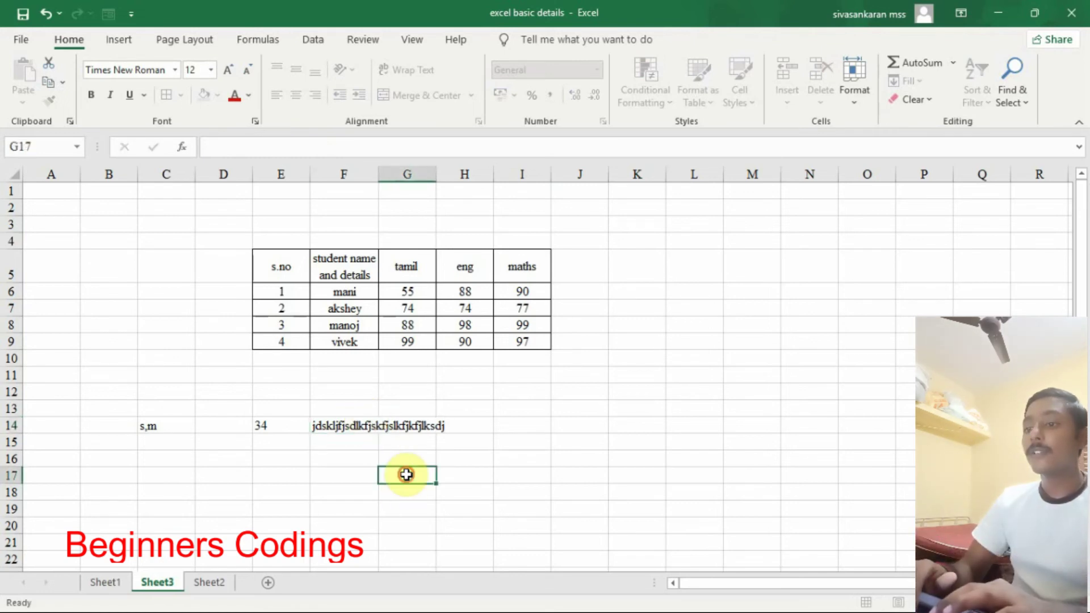
Step: Merge and center cells F14:H14 around the long sample text, and check the merged cell by reselecting it
{"action": "left_click", "coordinate": [323, 428]}
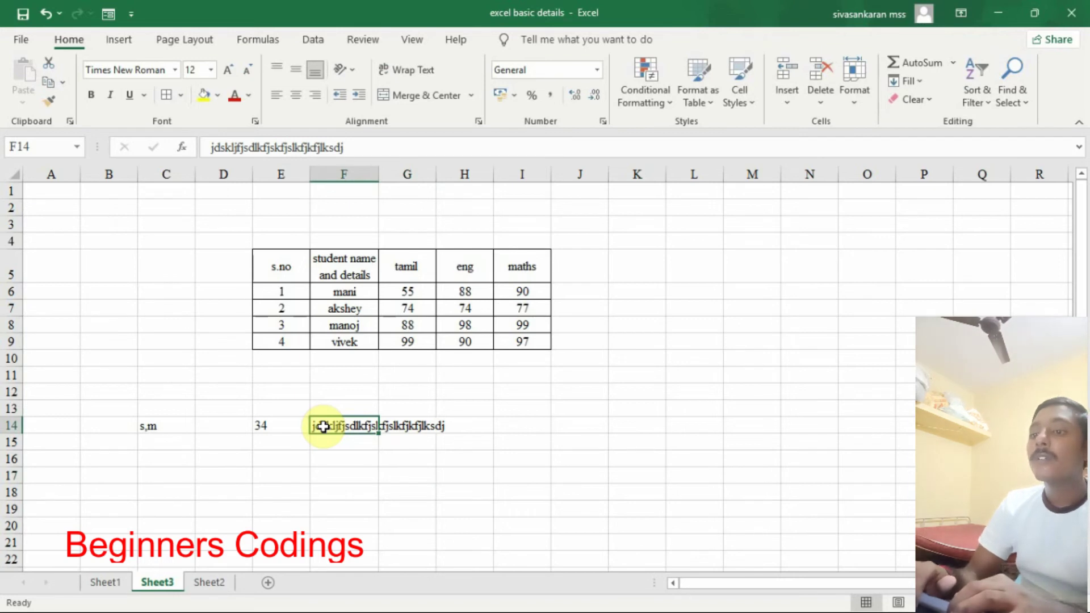
{"action": "left_click_drag", "start_coordinate": [319, 425], "coordinate": [477, 428]}
{"action": "left_click", "coordinate": [425, 96]}
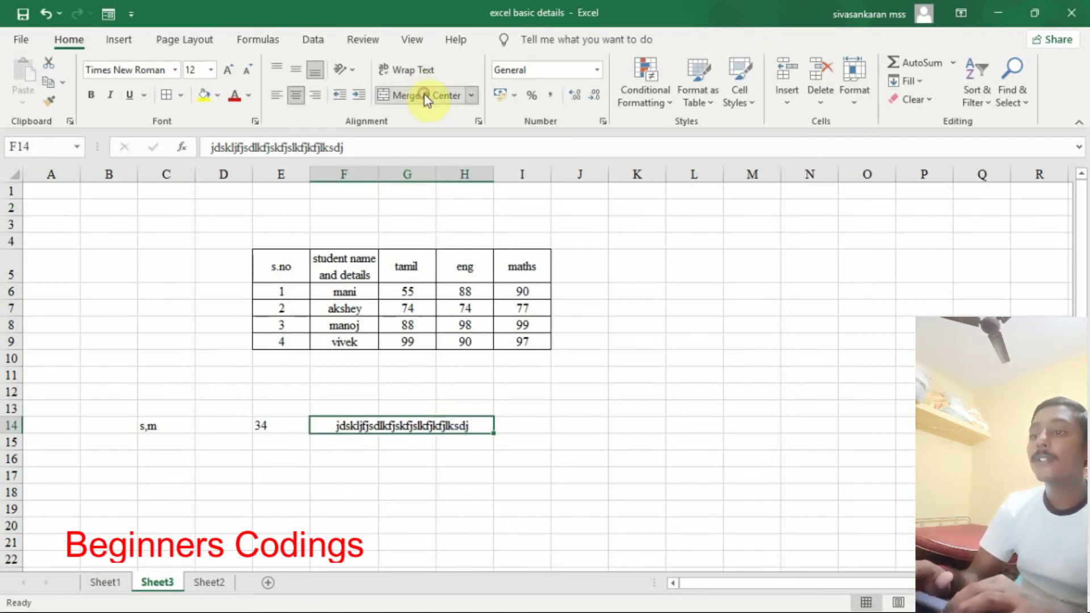
{"action": "left_click", "coordinate": [569, 474]}
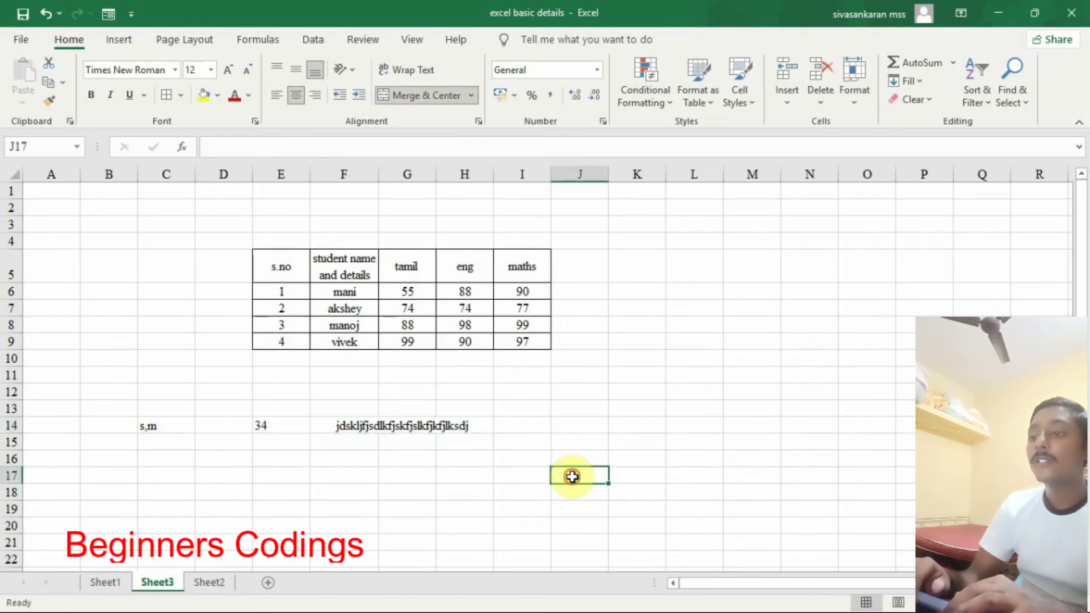
{"action": "left_click", "coordinate": [474, 427]}
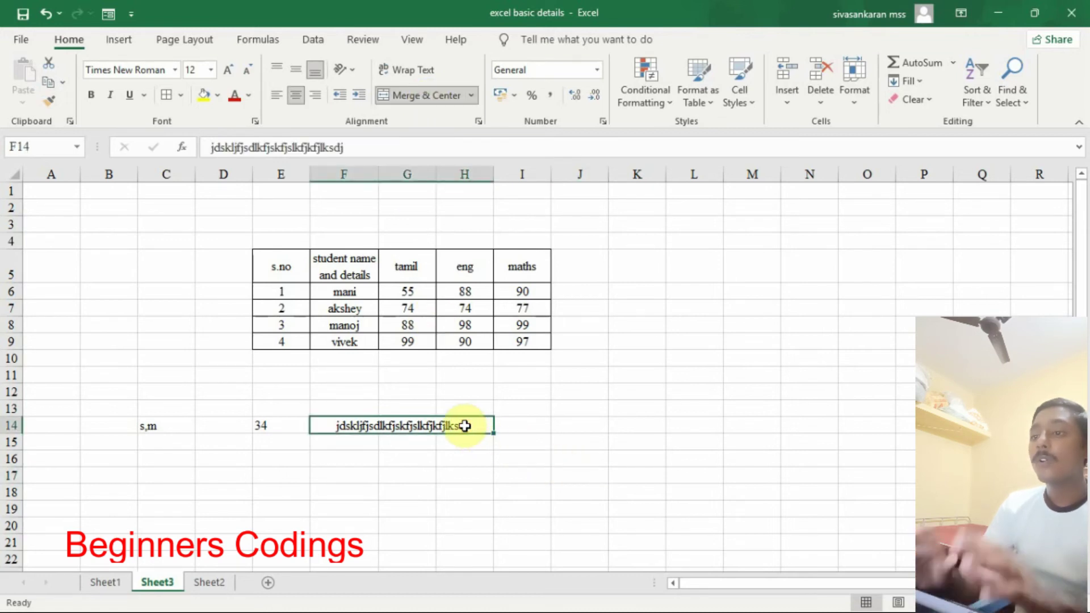
{"action": "left_click", "coordinate": [521, 412]}
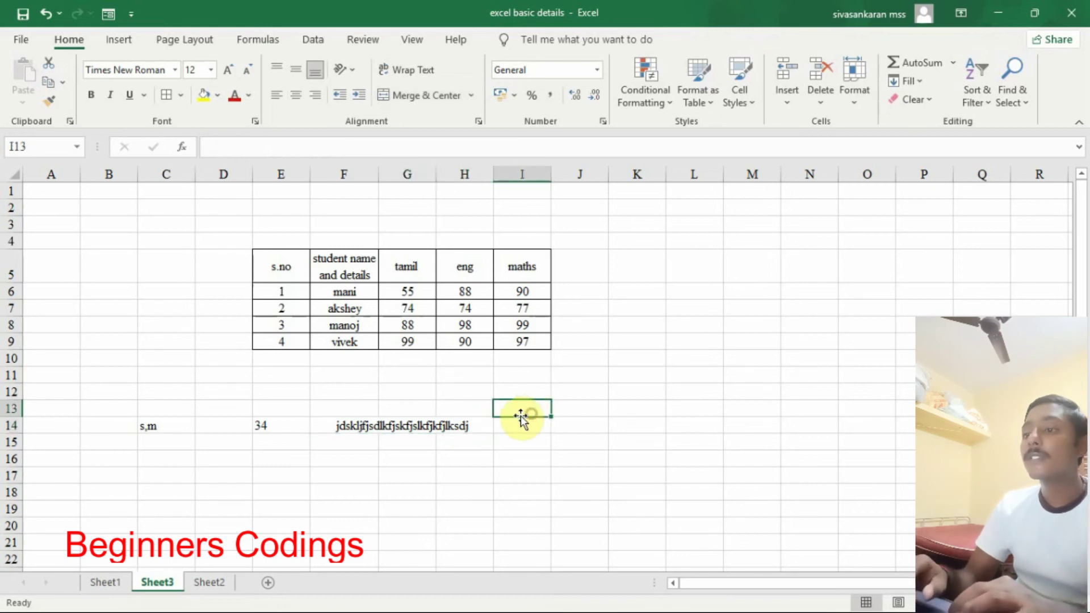
{"action": "left_click", "coordinate": [458, 426]}
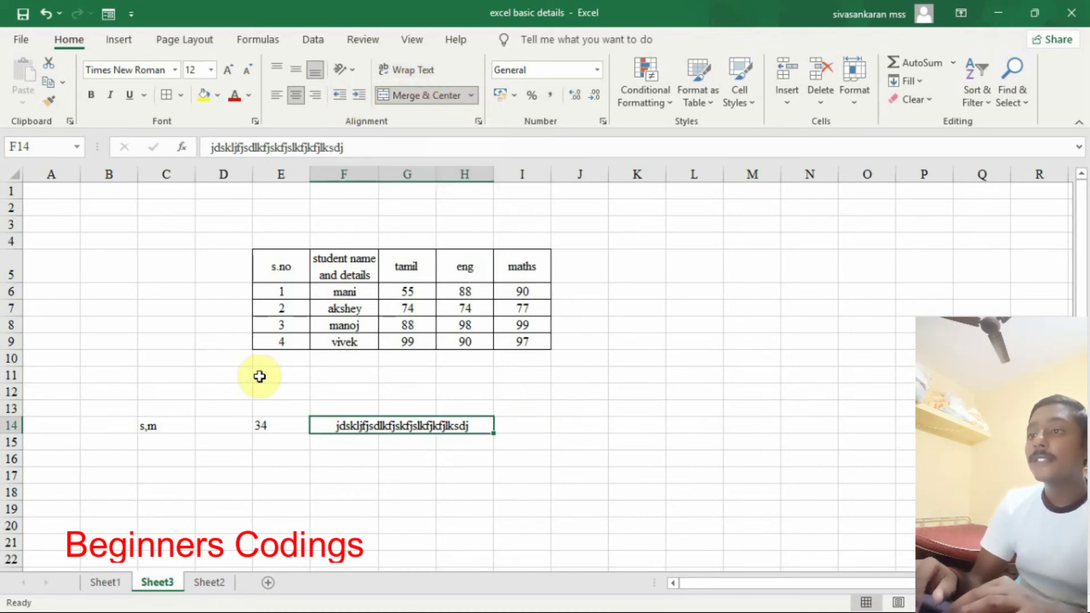
Step: Enter the number 87998989 in cell K14
{"action": "left_click", "coordinate": [164, 424]}
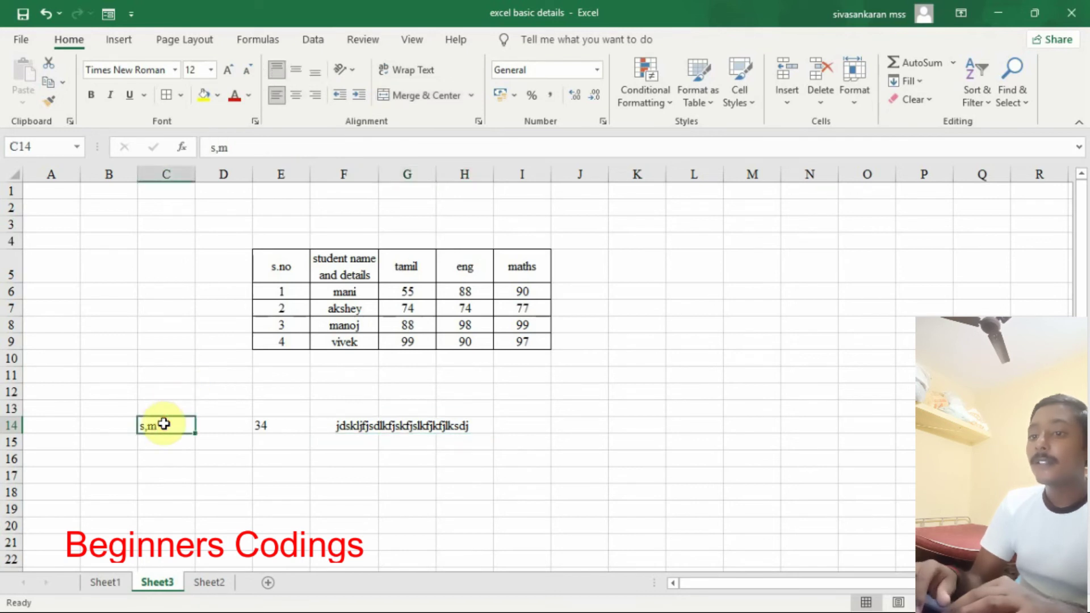
{"action": "left_click", "coordinate": [656, 427]}
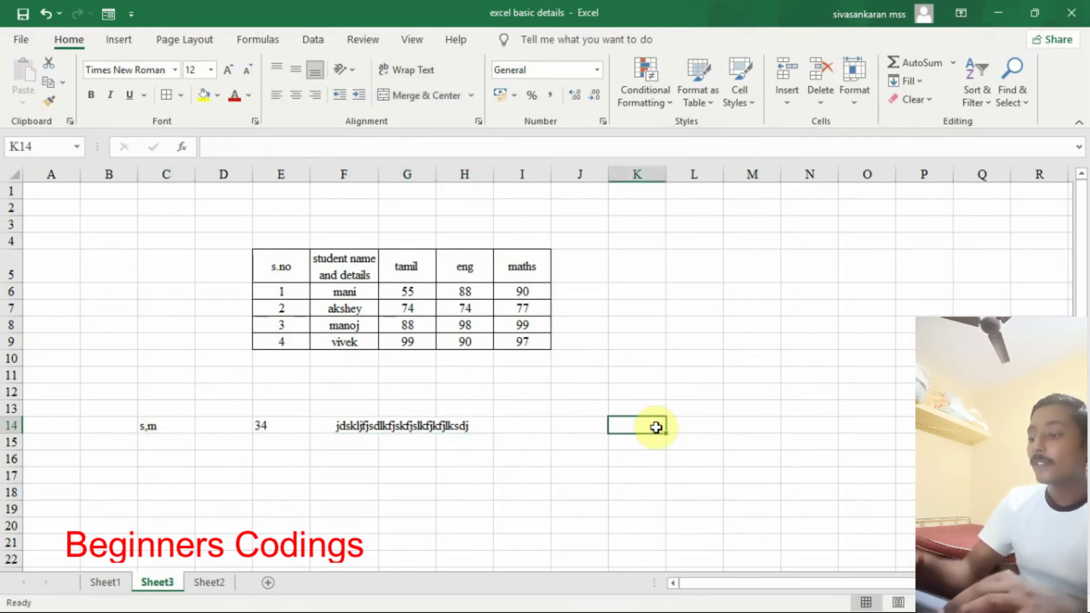
{"action": "type", "text": "87998989"}
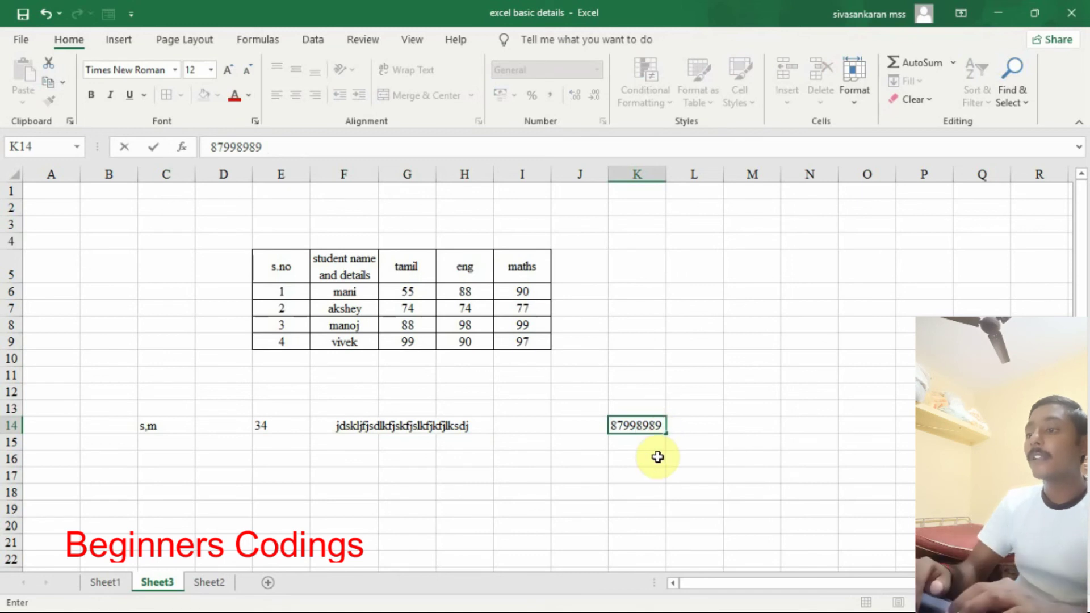
{"action": "left_click", "coordinate": [657, 455]}
Step: Increase the indent of the number in K14 repeatedly so that column K widens well beyond its neighbours
{"action": "left_click", "coordinate": [639, 425]}
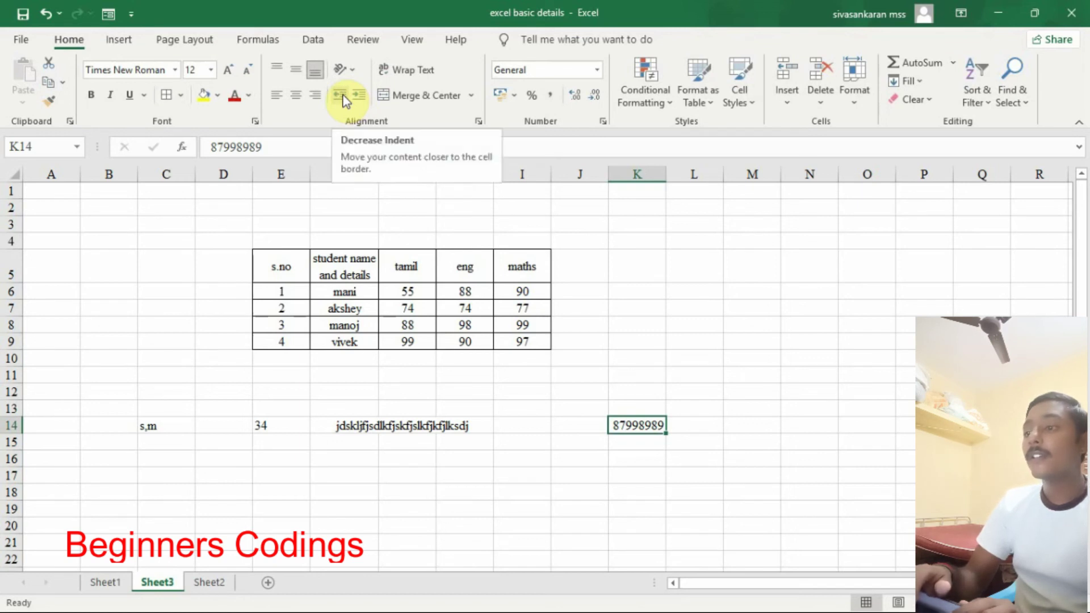
{"action": "left_click", "coordinate": [360, 96]}
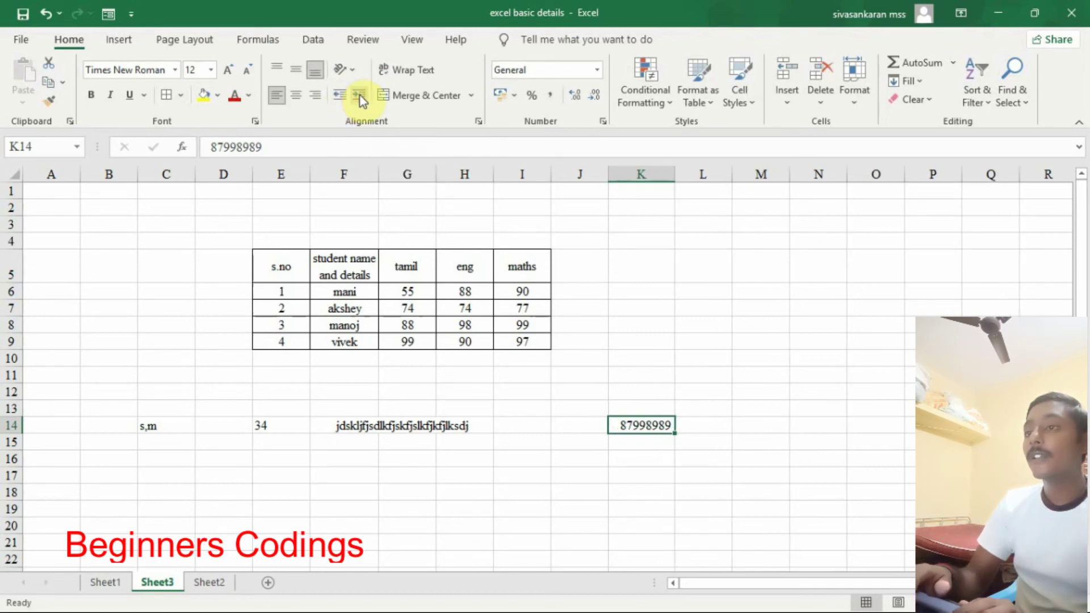
{"action": "left_click", "coordinate": [360, 96]}
{"action": "left_click", "coordinate": [360, 95]}
{"action": "left_click", "coordinate": [360, 96]}
{"action": "left_click", "coordinate": [360, 95]}
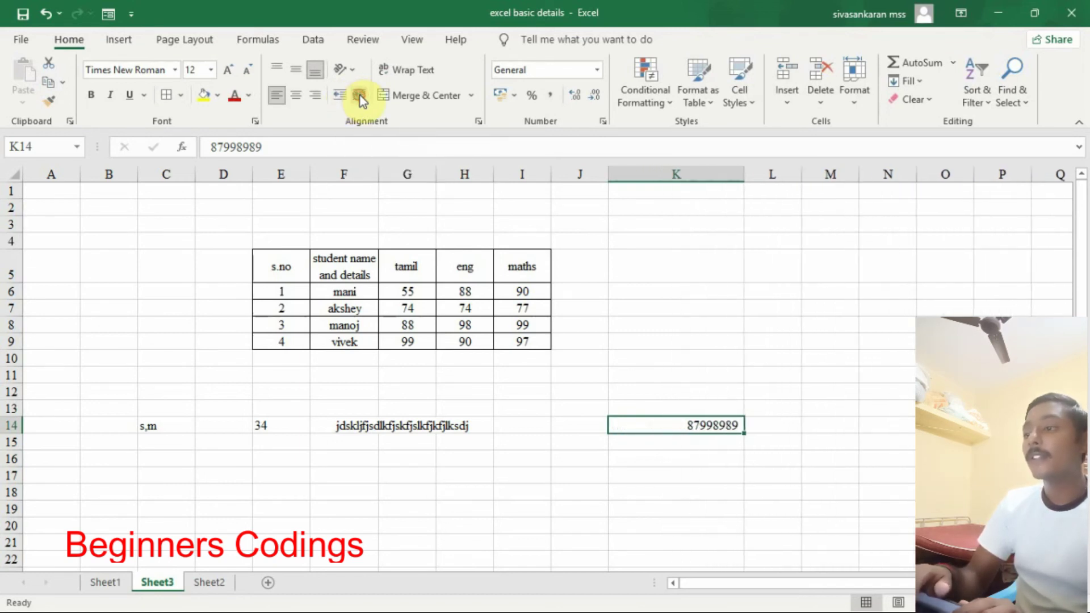
{"action": "left_click", "coordinate": [360, 95]}
{"action": "left_click", "coordinate": [360, 95]}
{"action": "left_click", "coordinate": [360, 95]}
{"action": "left_click", "coordinate": [360, 95]}
{"action": "left_click", "coordinate": [360, 96]}
{"action": "left_click", "coordinate": [360, 95]}
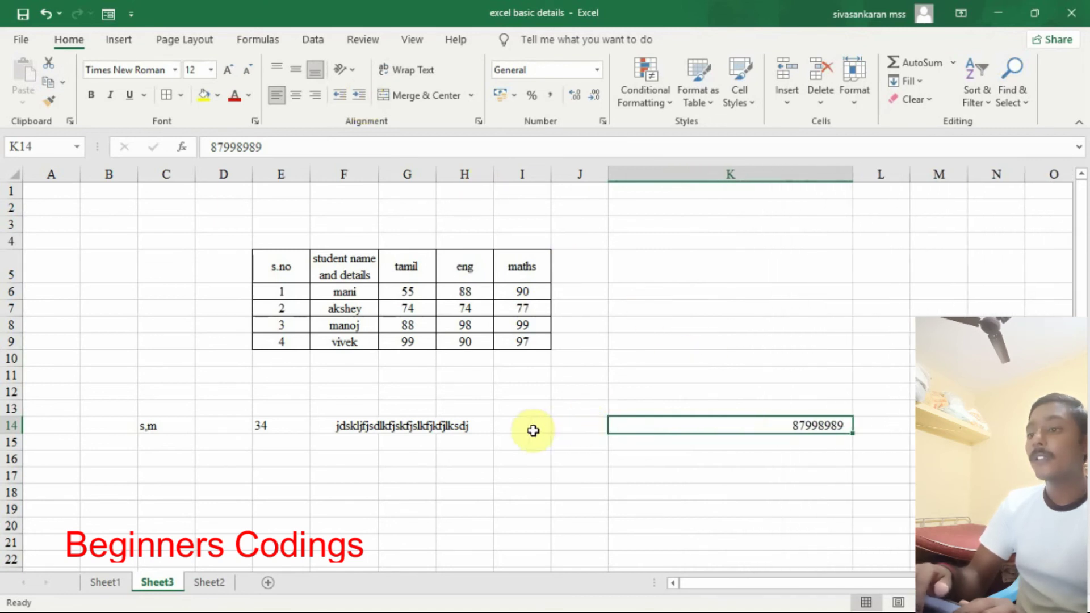
Step: Enter the sample text "kjkdjkfj" in cell J15
{"action": "left_click", "coordinate": [585, 449]}
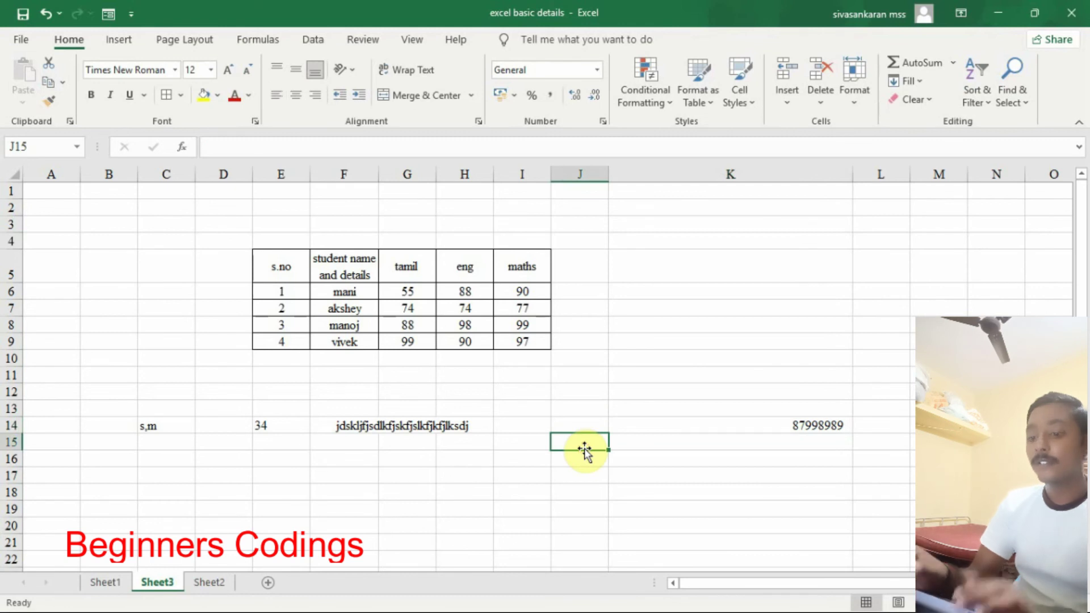
{"action": "type", "text": "kjkdjkfj"}
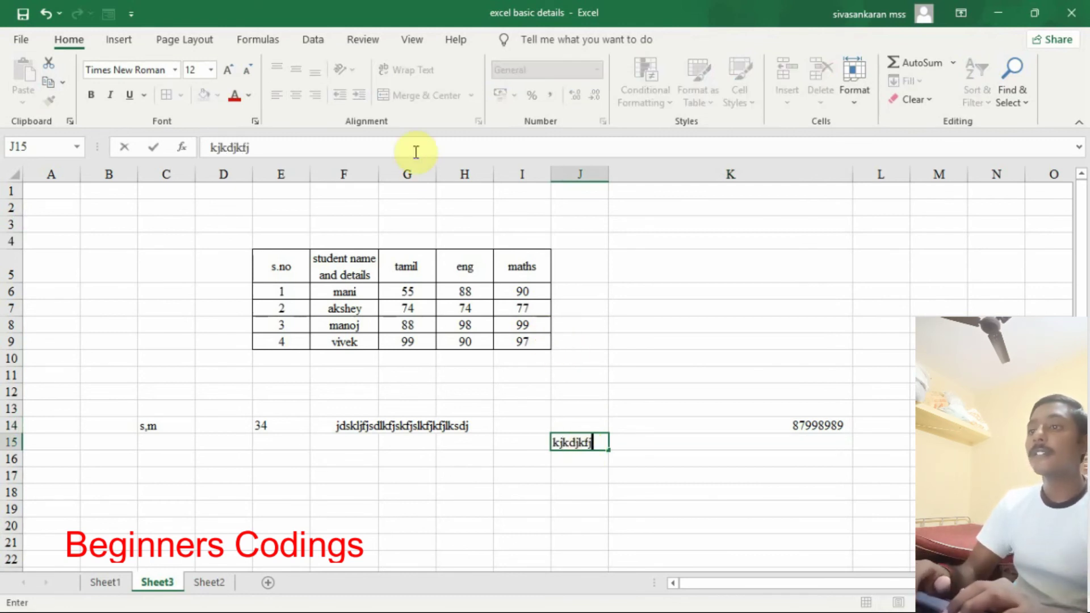
{"action": "left_click", "coordinate": [608, 452]}
Step: Increase the indent of the text in J15 repeatedly to push it across columns K and L
{"action": "left_click", "coordinate": [594, 445]}
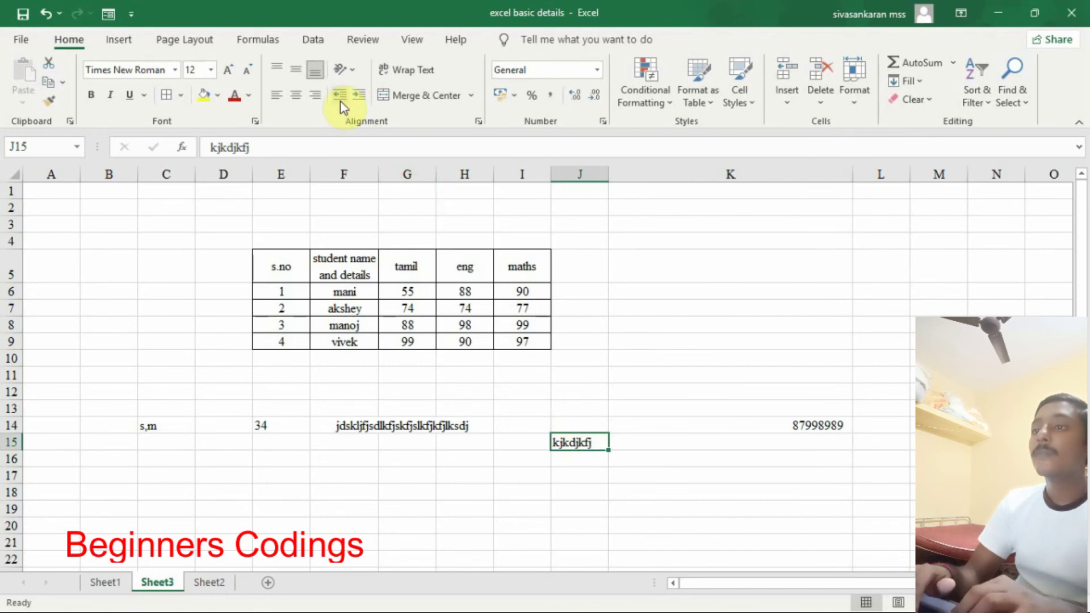
{"action": "left_click", "coordinate": [360, 97]}
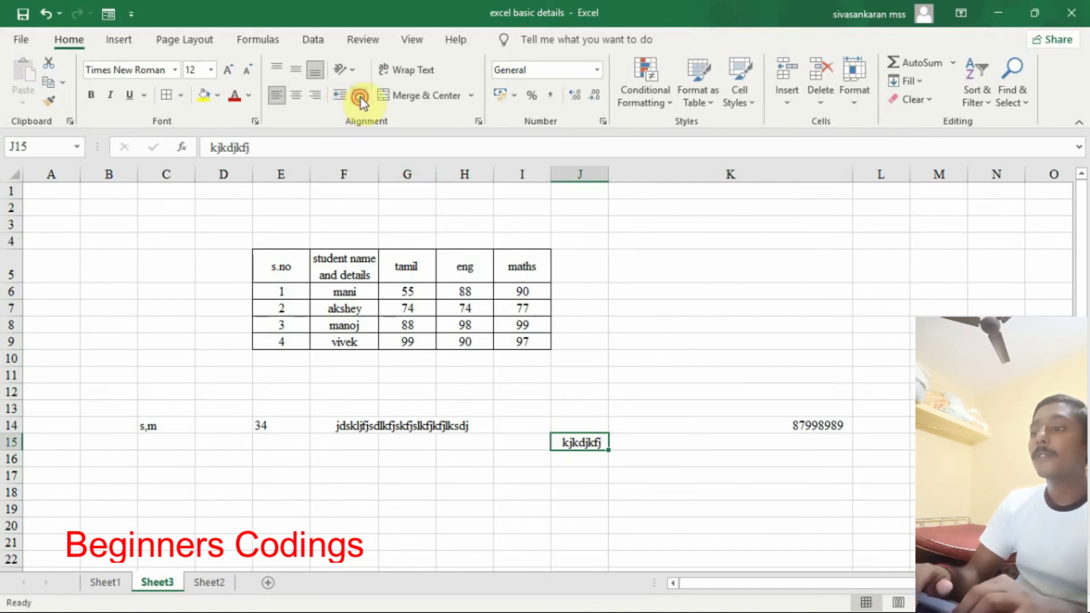
{"action": "left_click", "coordinate": [360, 97]}
{"action": "left_click", "coordinate": [360, 97]}
{"action": "left_click", "coordinate": [360, 98]}
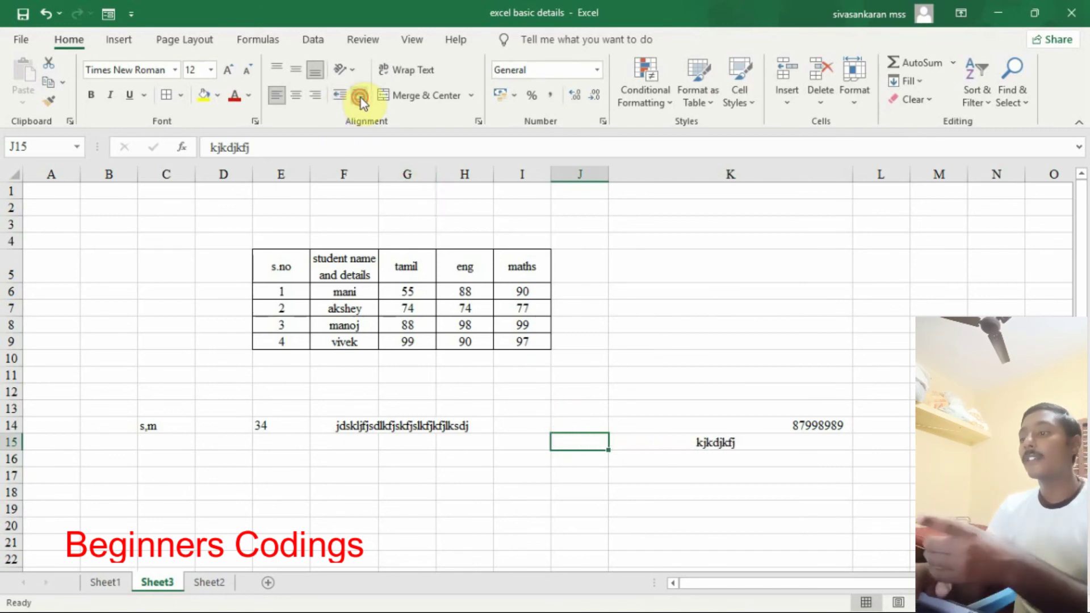
{"action": "left_click", "coordinate": [360, 97]}
{"action": "left_click", "coordinate": [360, 98]}
{"action": "left_click", "coordinate": [360, 98]}
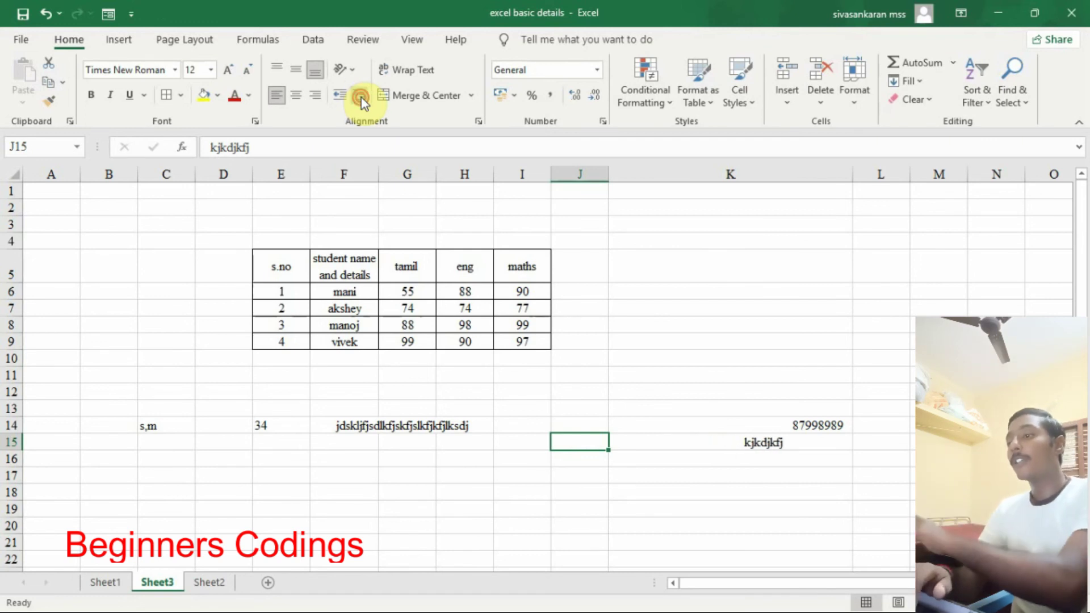
{"action": "left_click", "coordinate": [360, 97]}
{"action": "left_click", "coordinate": [360, 97]}
{"action": "left_click", "coordinate": [360, 98]}
{"action": "left_click", "coordinate": [360, 98]}
{"action": "left_click", "coordinate": [361, 98]}
{"action": "left_click", "coordinate": [362, 98]}
{"action": "left_click", "coordinate": [361, 98]}
{"action": "left_click", "coordinate": [362, 98]}
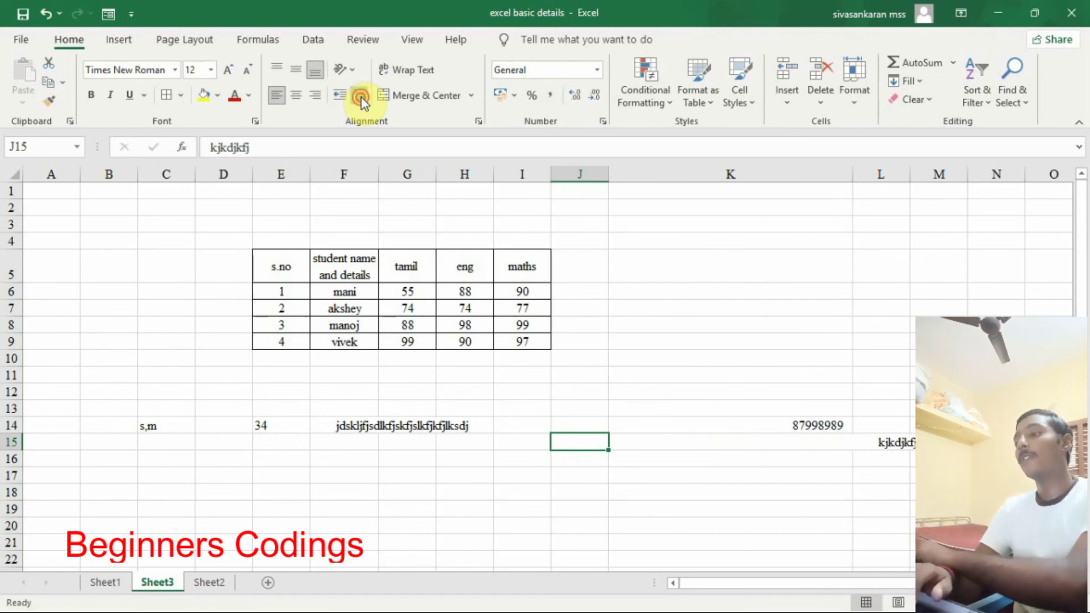
{"action": "left_click", "coordinate": [361, 98]}
{"action": "left_click", "coordinate": [362, 97]}
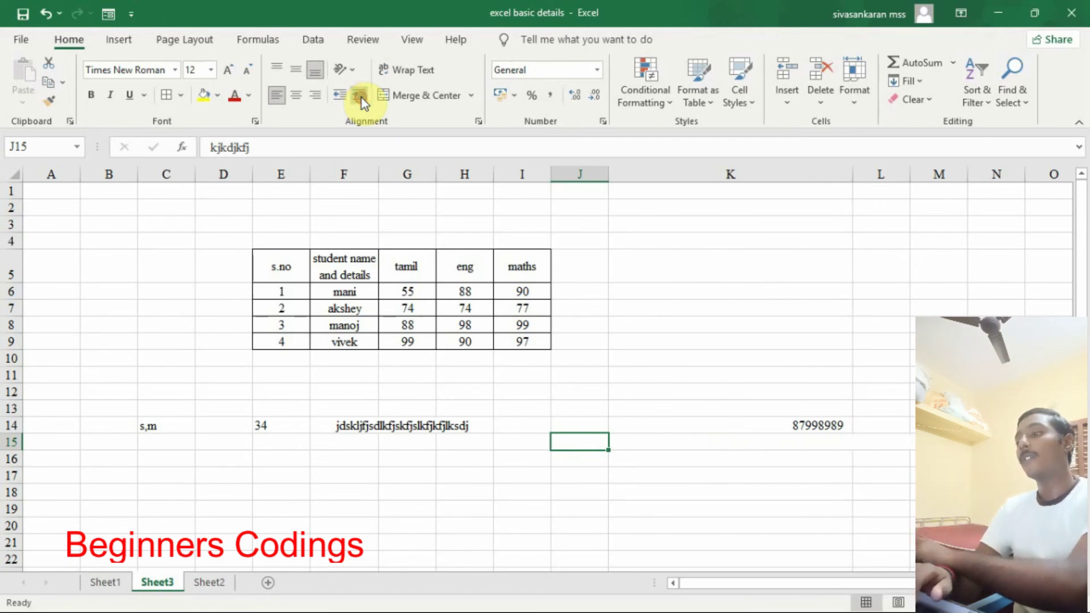
Step: Examine cells K15, L15 and M15 and the formula bar content of J15 to see which cell holds the indented text
{"action": "left_click", "coordinate": [668, 463]}
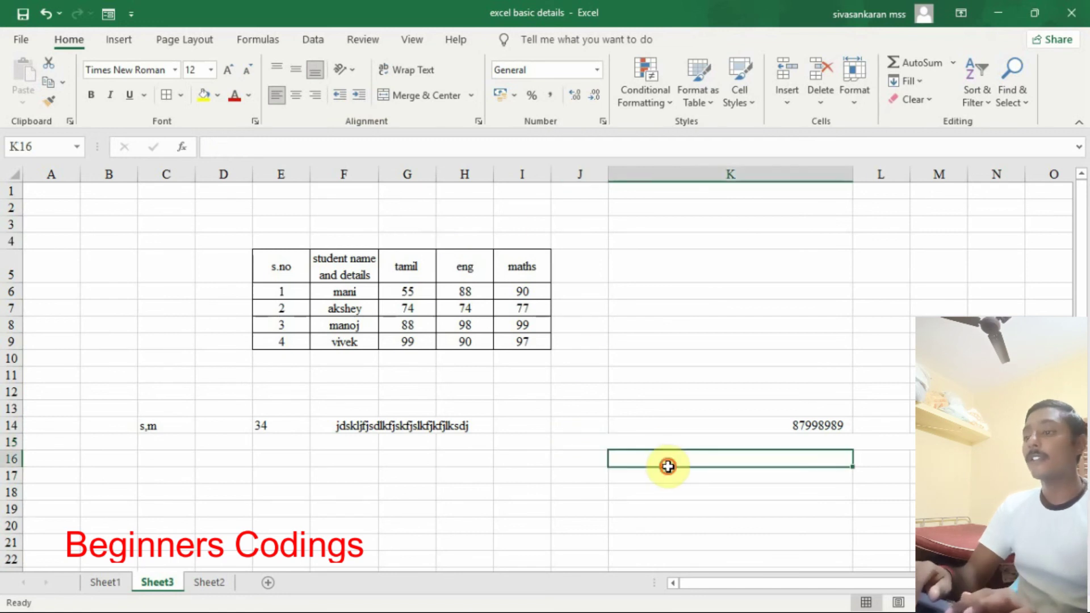
{"action": "left_click", "coordinate": [818, 443]}
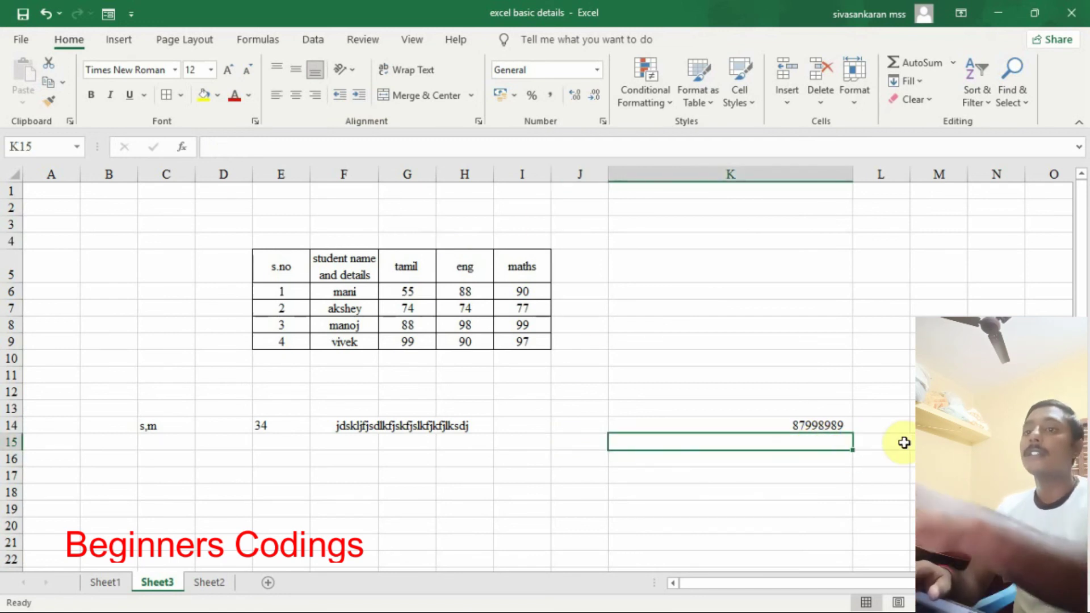
{"action": "left_click", "coordinate": [883, 442]}
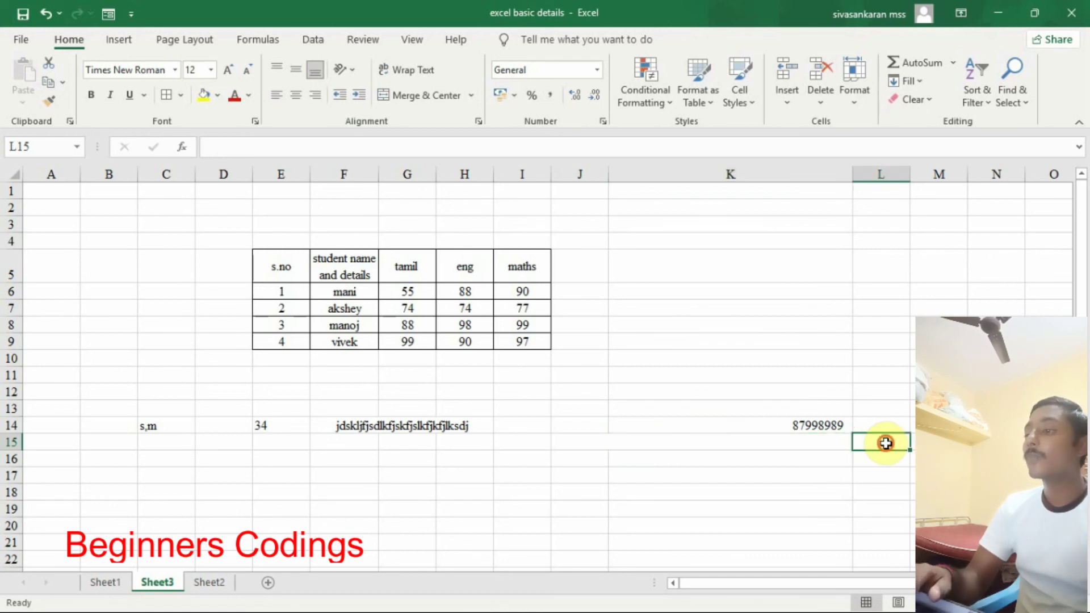
{"action": "left_click", "coordinate": [923, 442]}
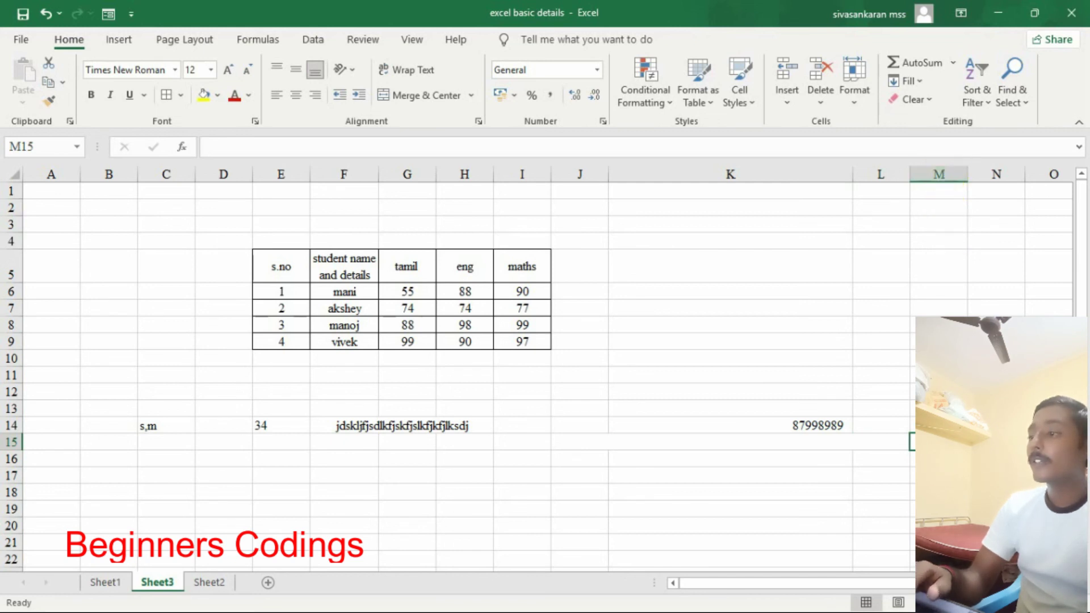
{"action": "left_click", "coordinate": [587, 442]}
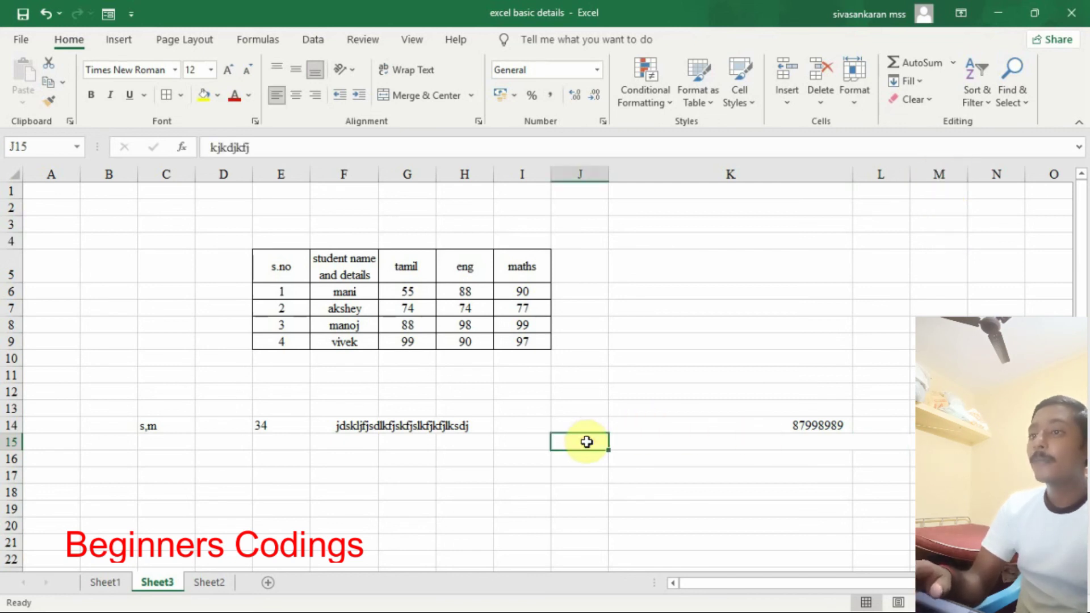
{"action": "left_click", "coordinate": [250, 148]}
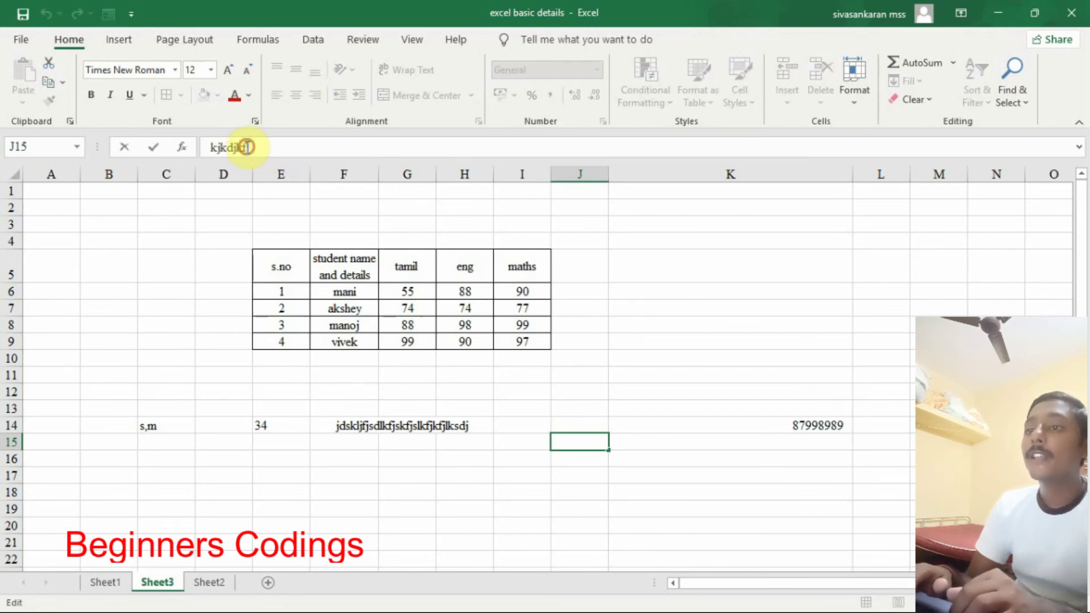
{"action": "left_click_drag", "start_coordinate": [247, 147], "coordinate": [211, 149]}
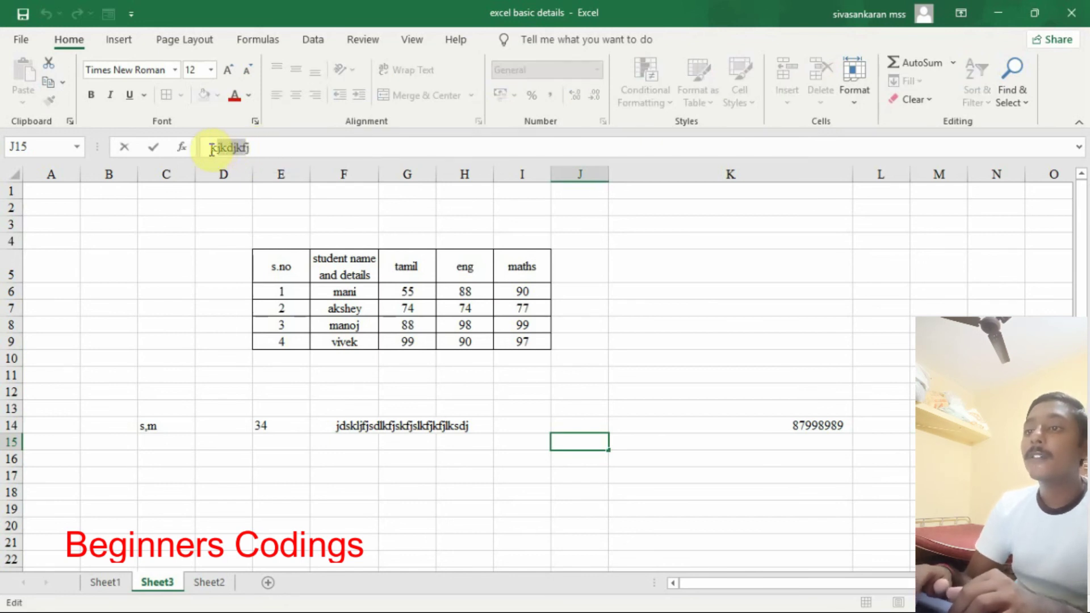
{"action": "left_click", "coordinate": [574, 493]}
{"action": "left_click", "coordinate": [591, 443]}
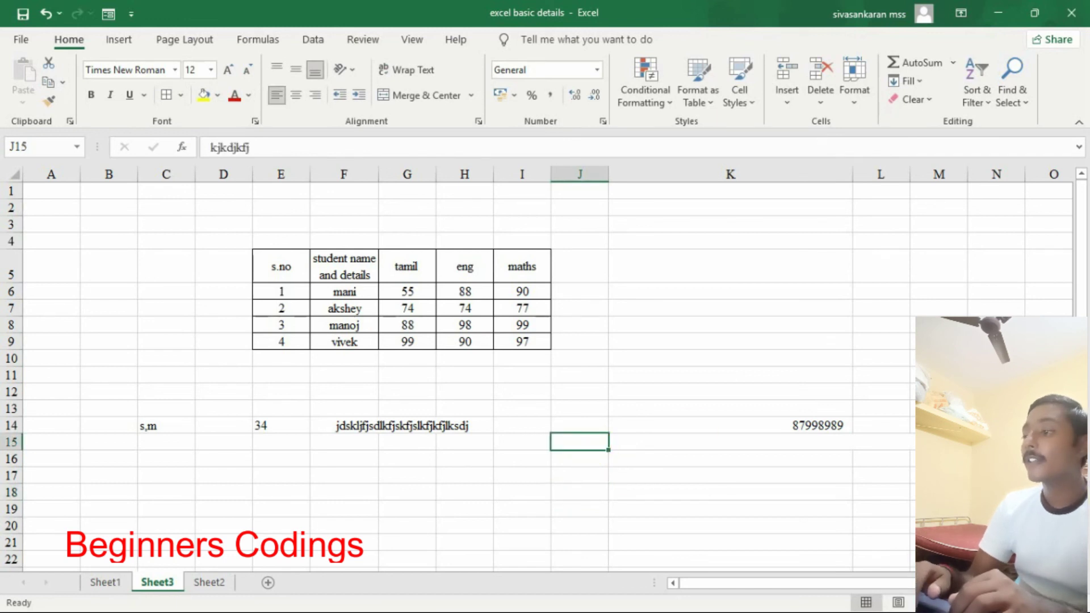
{"action": "left_click", "coordinate": [937, 443]}
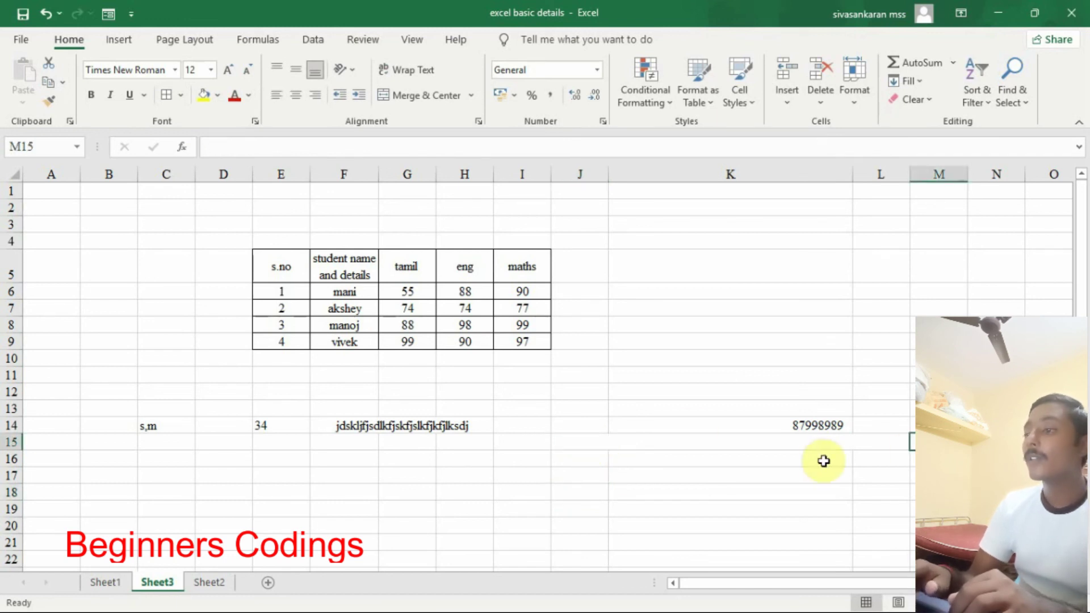
{"action": "left_click", "coordinate": [579, 446]}
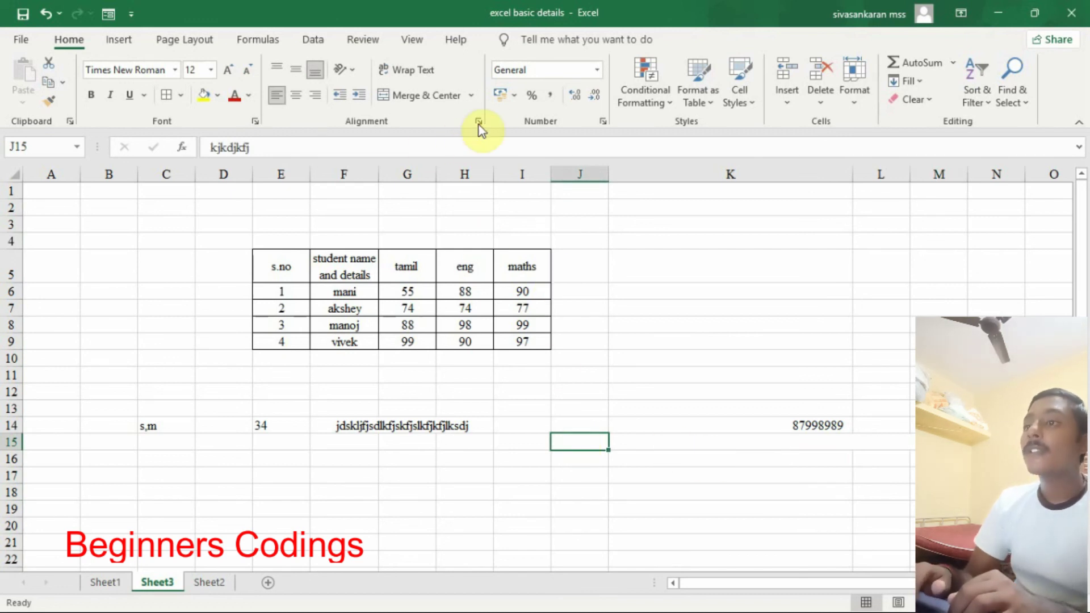